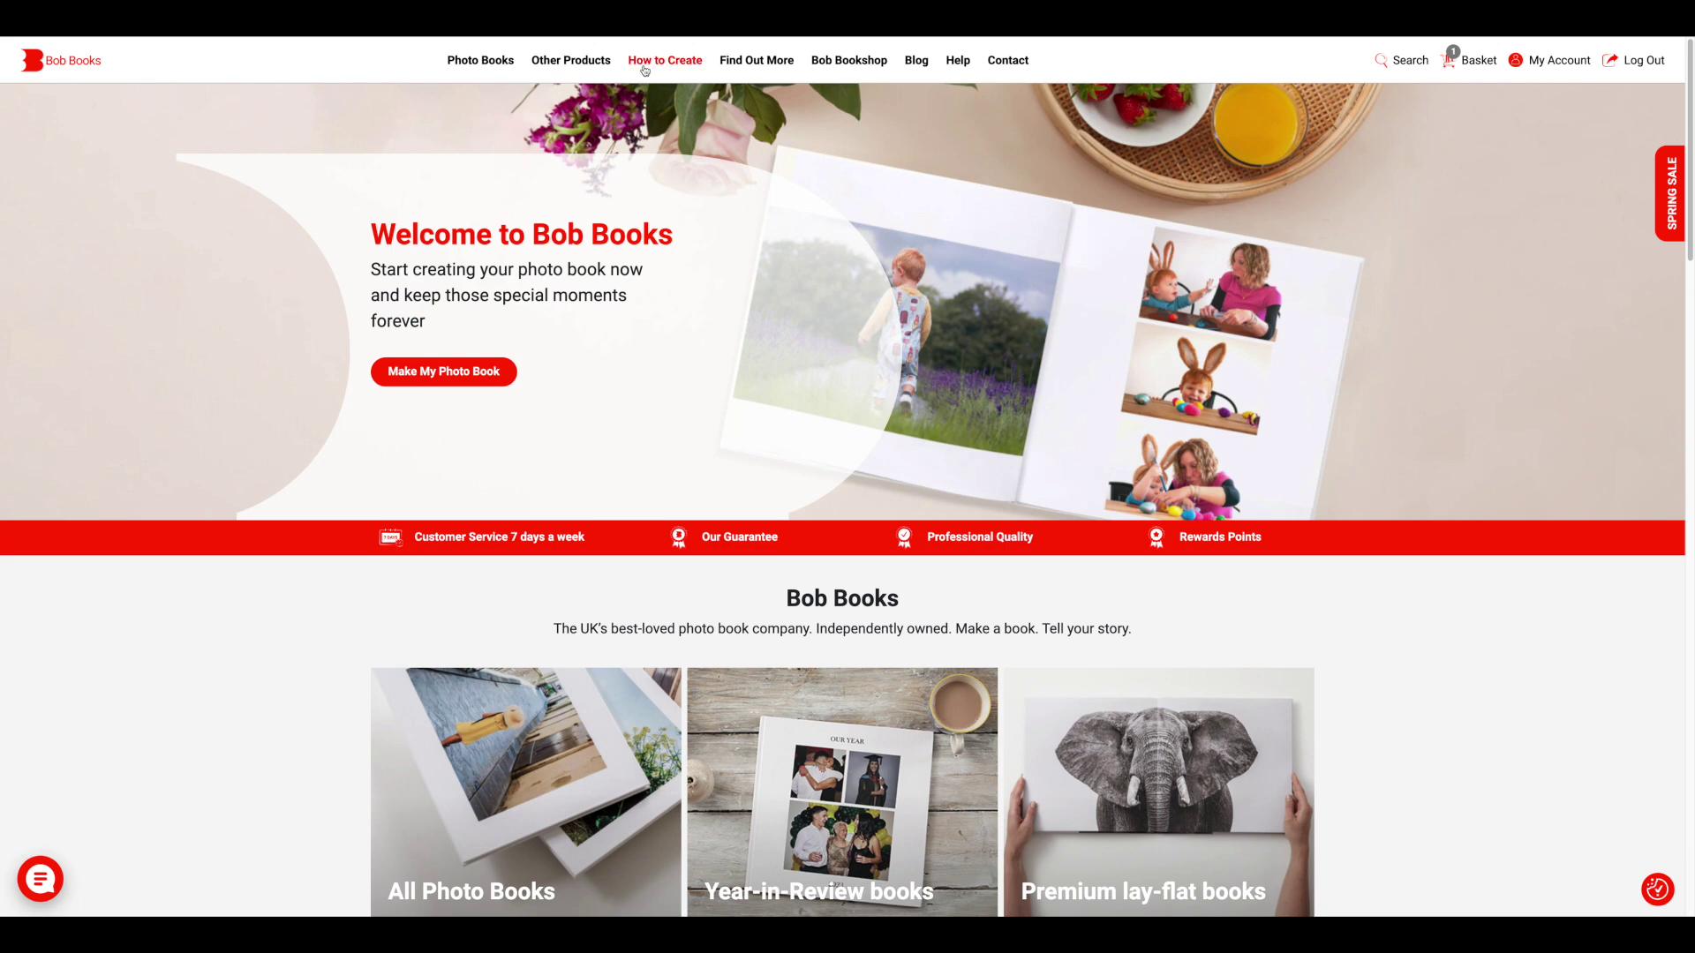
- Go to the Bob Designer Software page through the How to Create menu
{"action": "mouse_move", "coordinate": [664, 63]}
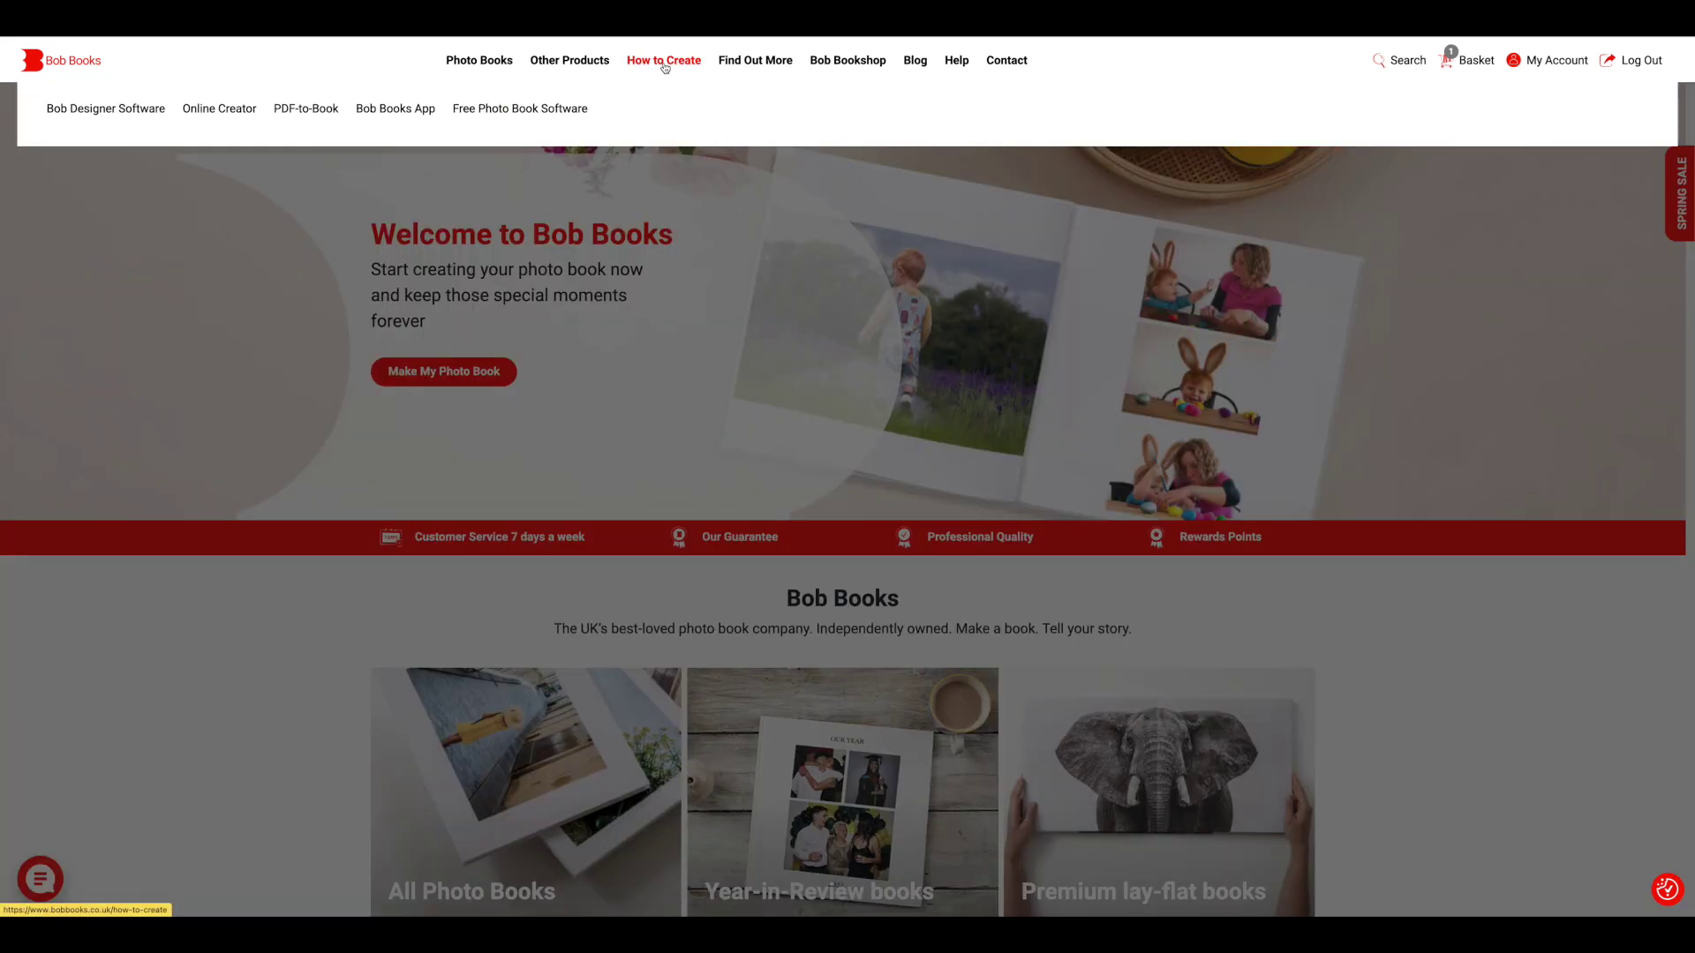
{"action": "left_click", "coordinate": [119, 110]}
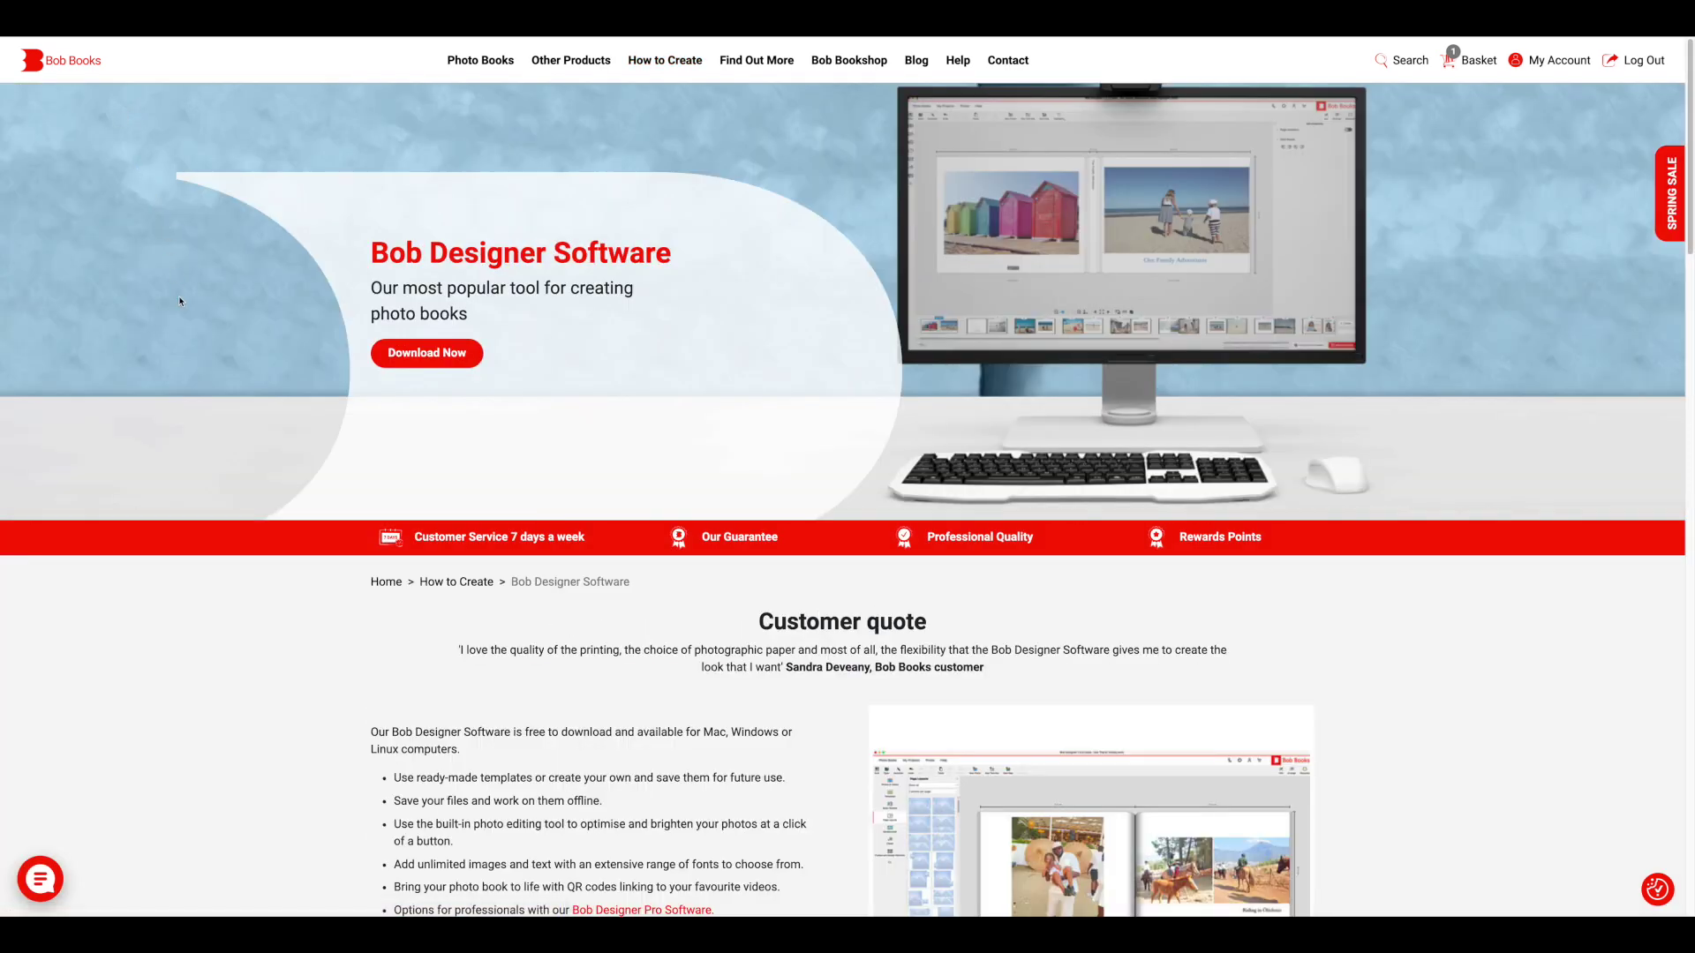
- Download the Bob Designer installer with the Download Now button
{"action": "left_click", "coordinate": [425, 363]}
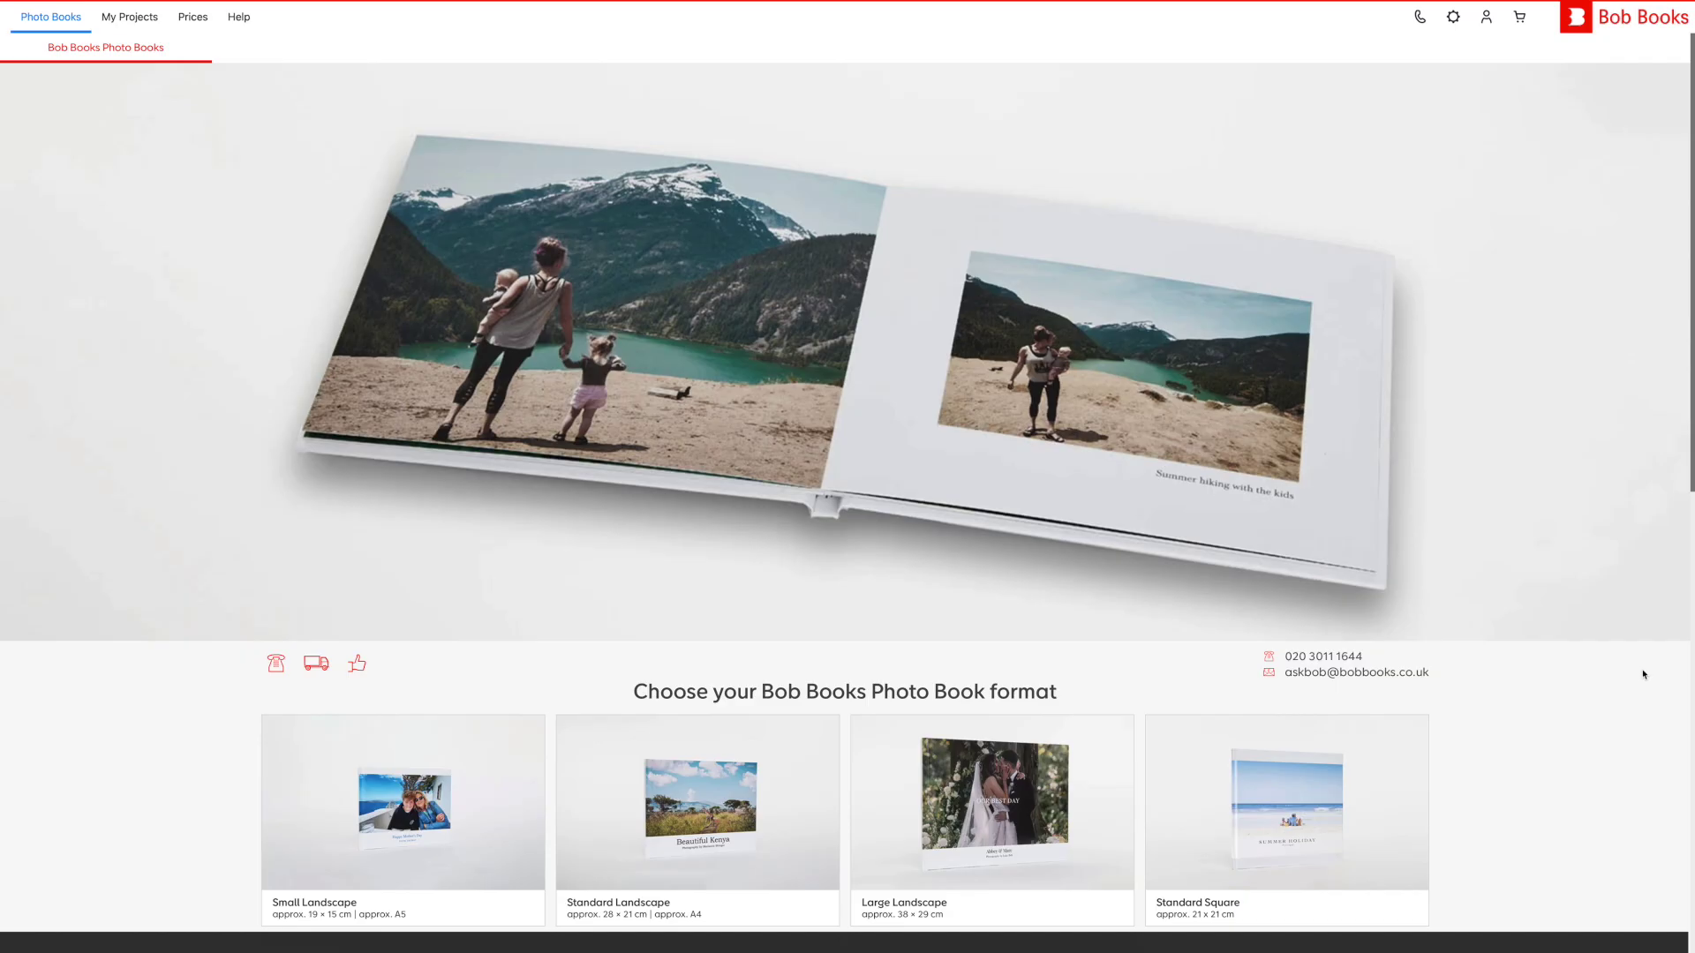
{"action": "scroll", "coordinate": [1643, 674], "scroll_direction": "down", "scroll_amount": 1}
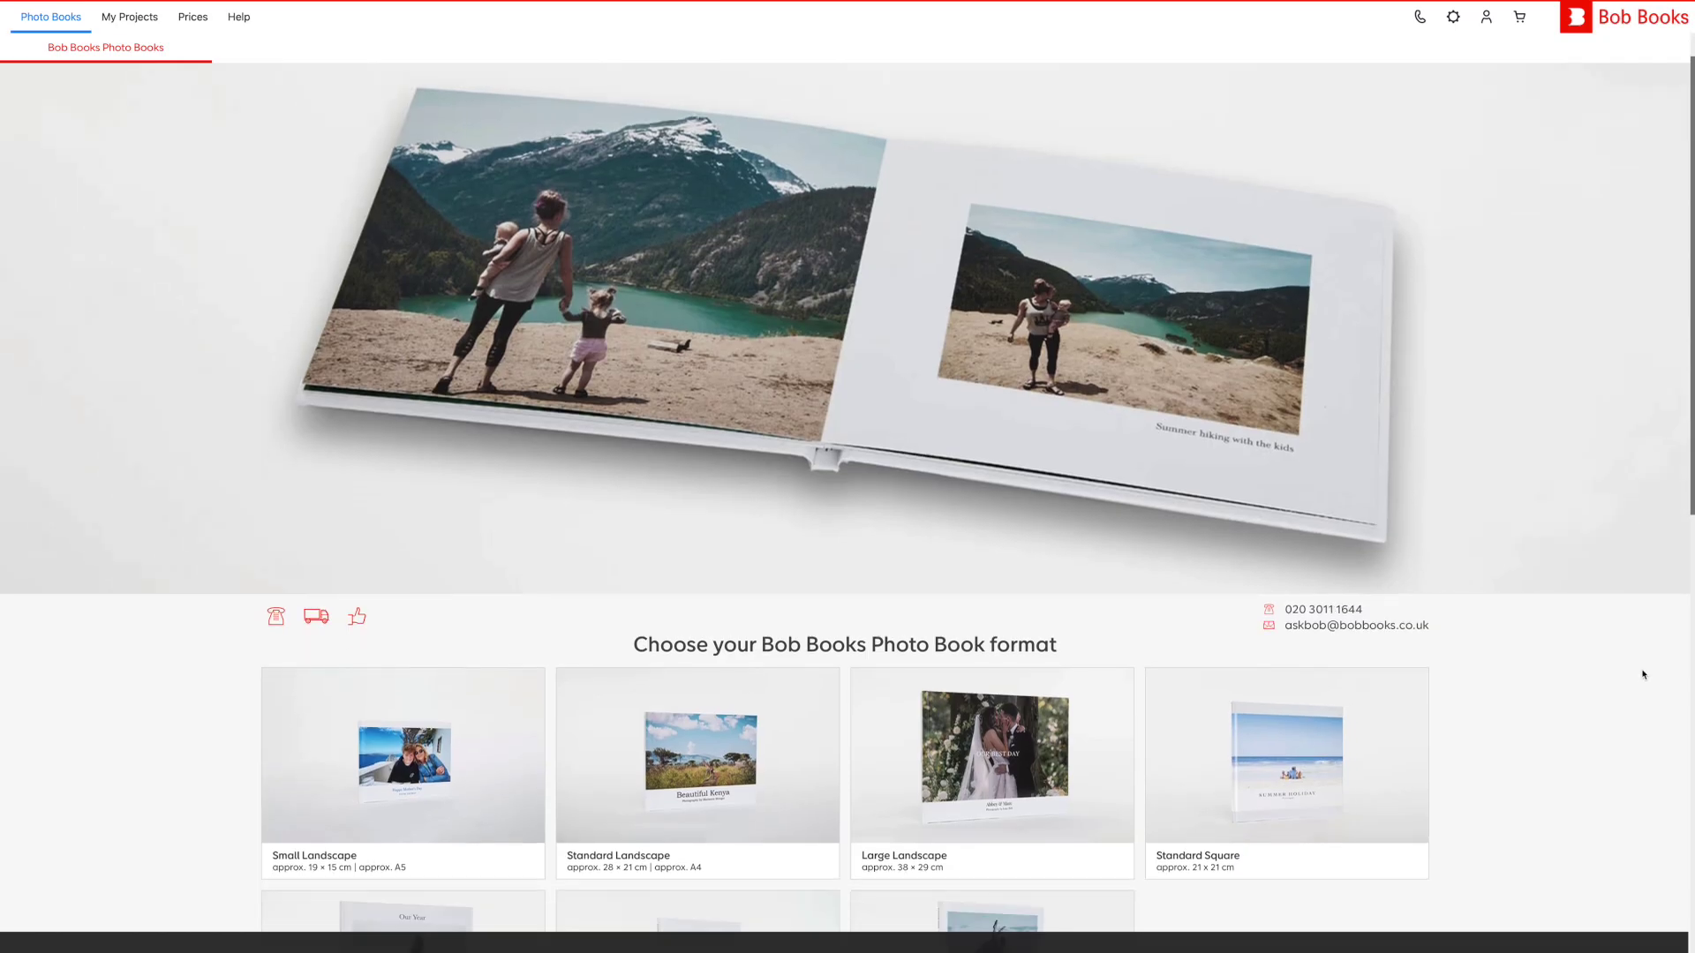
- Scroll through the photo book formats and choose Standard Landscape
{"action": "scroll", "coordinate": [1644, 675], "scroll_direction": "down", "scroll_amount": 1}
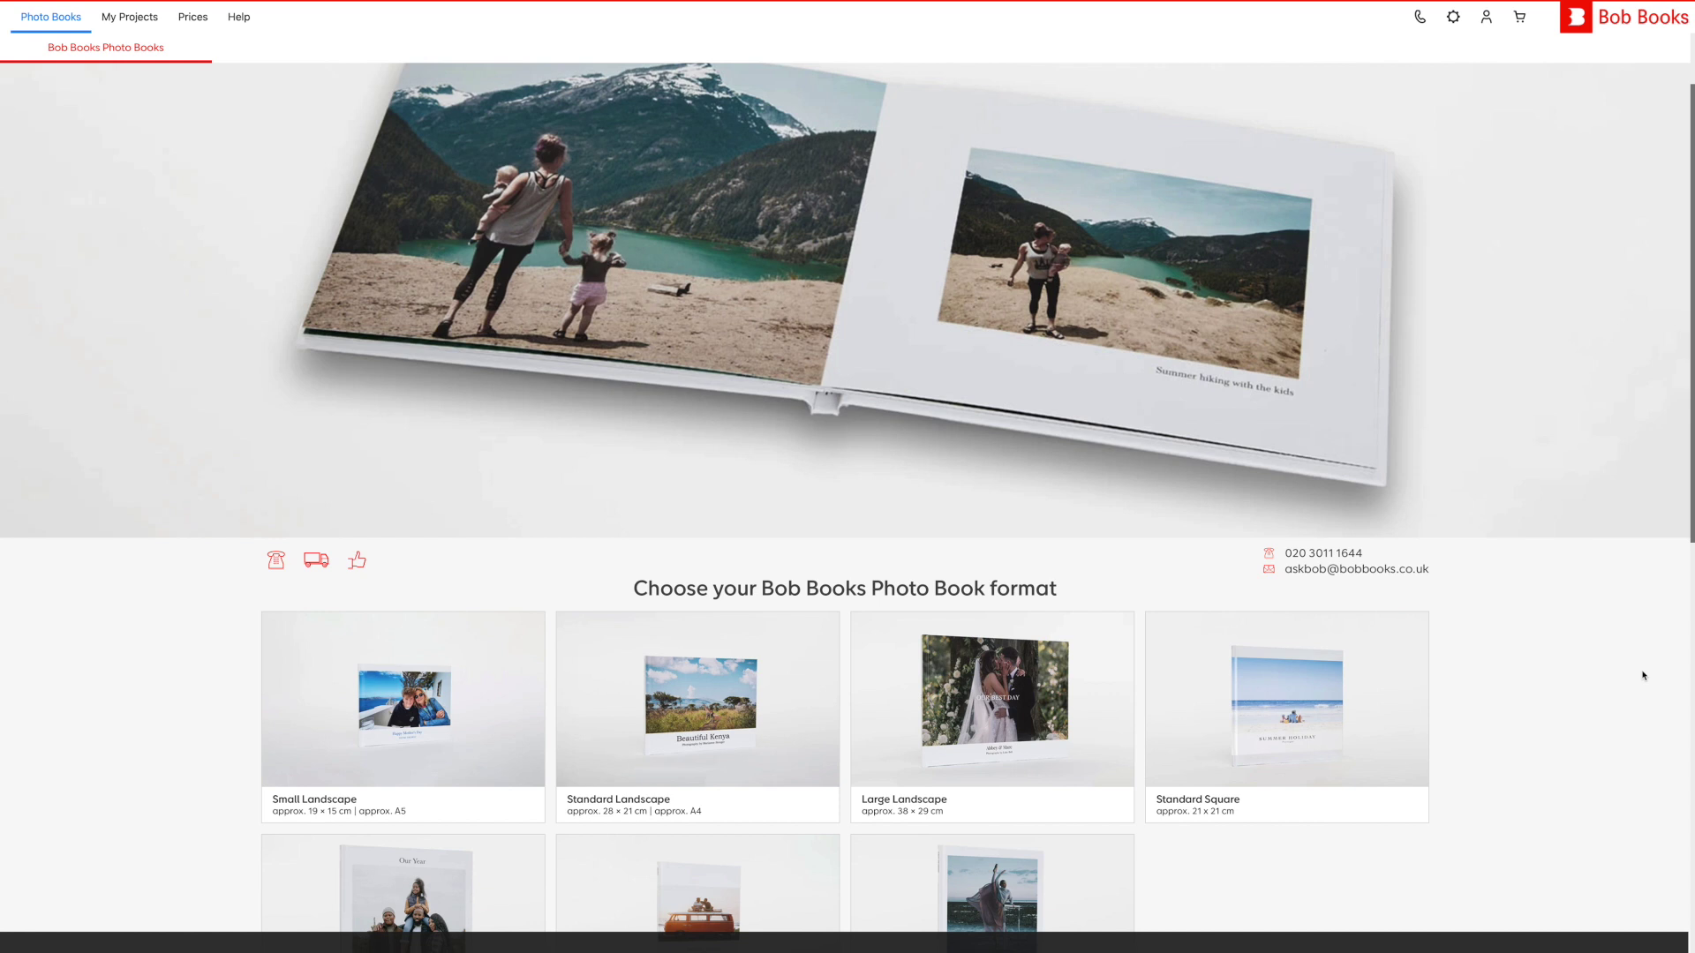
{"action": "scroll", "coordinate": [1644, 675], "scroll_direction": "down", "scroll_amount": 4}
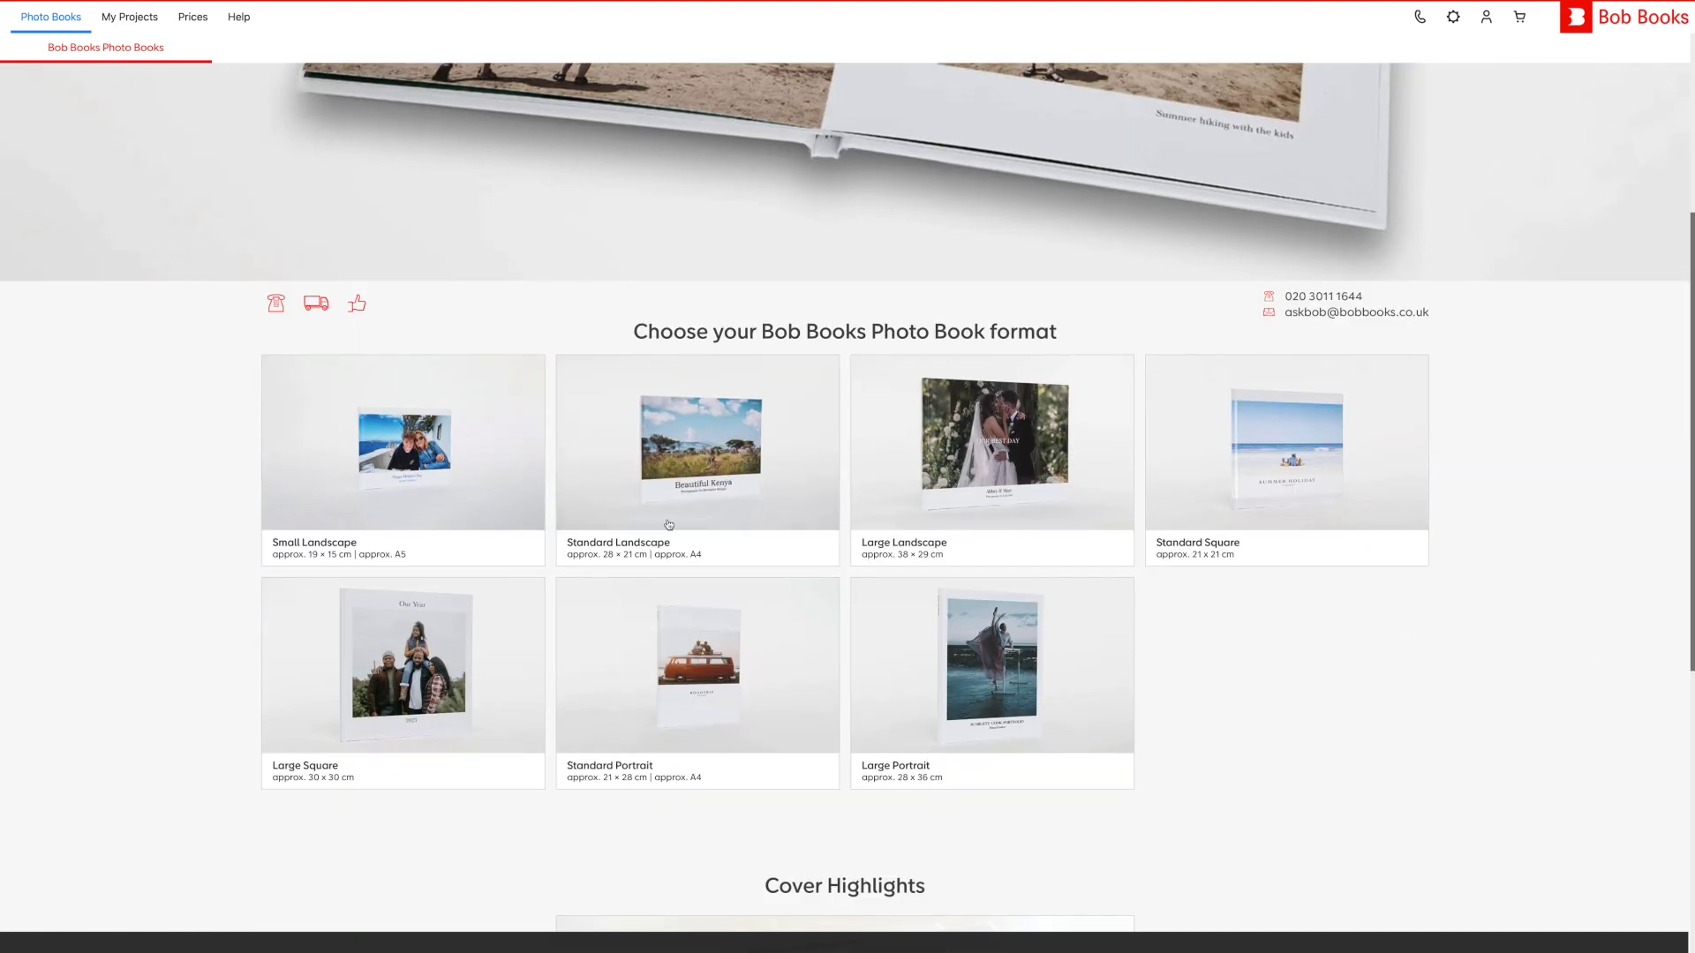
{"action": "left_click", "coordinate": [663, 499]}
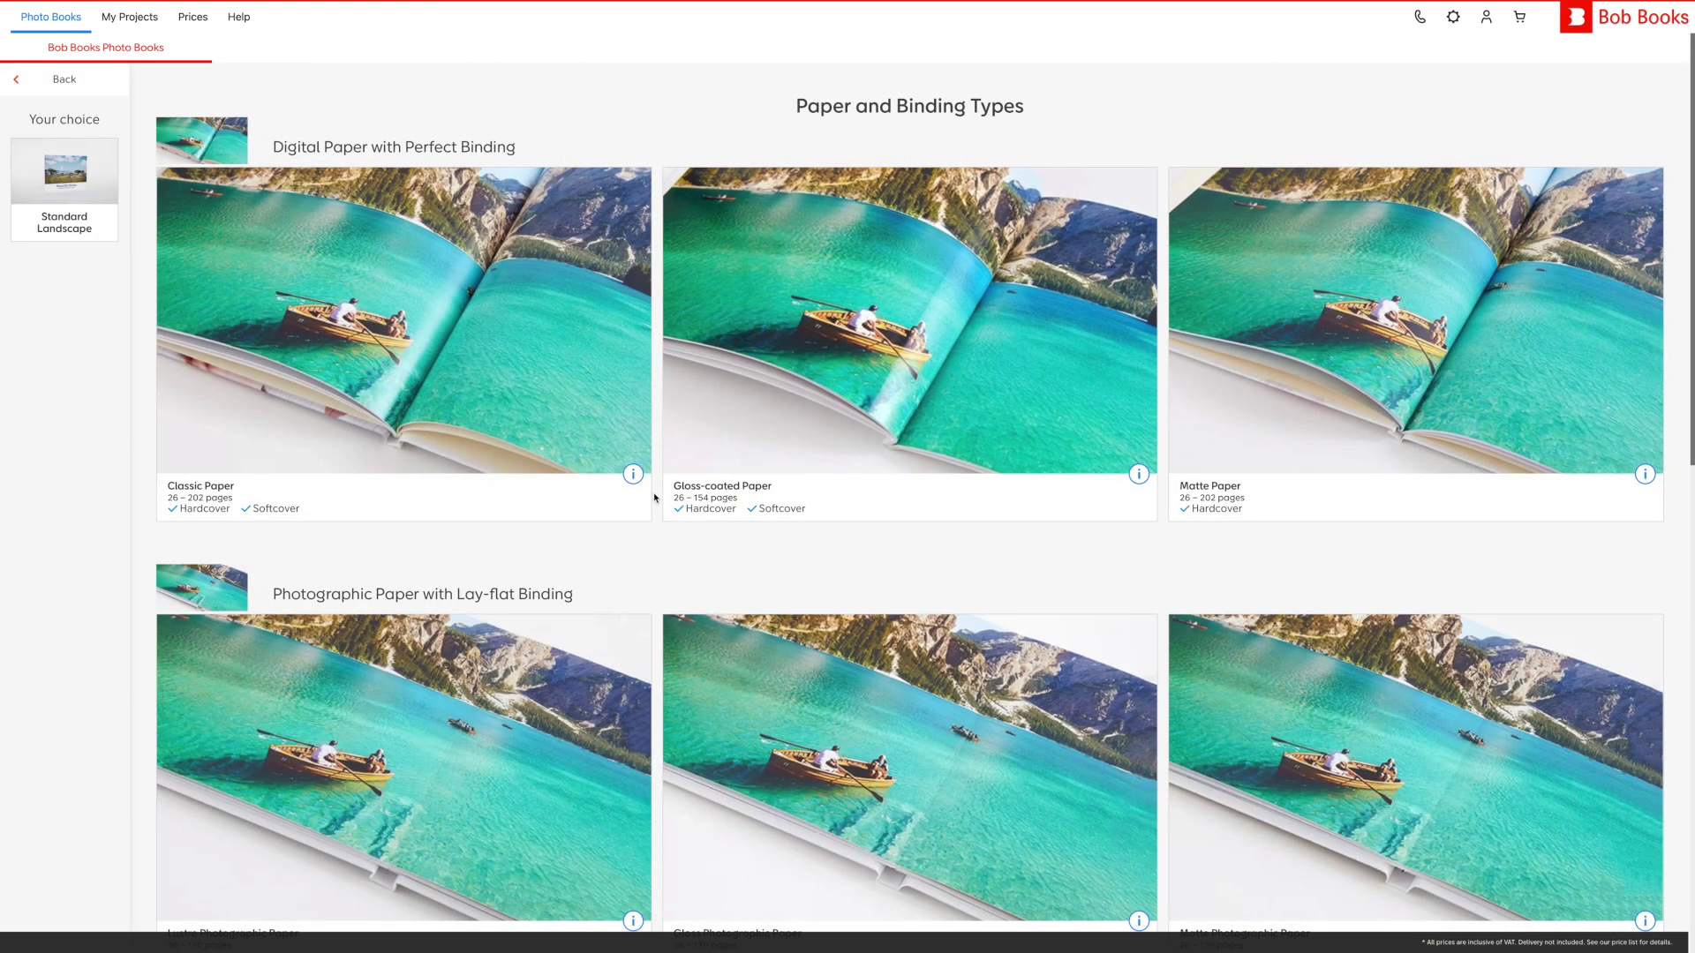
- Choose Classic Paper for the pages and a hardcover binding
{"action": "mouse_move", "coordinate": [624, 389]}
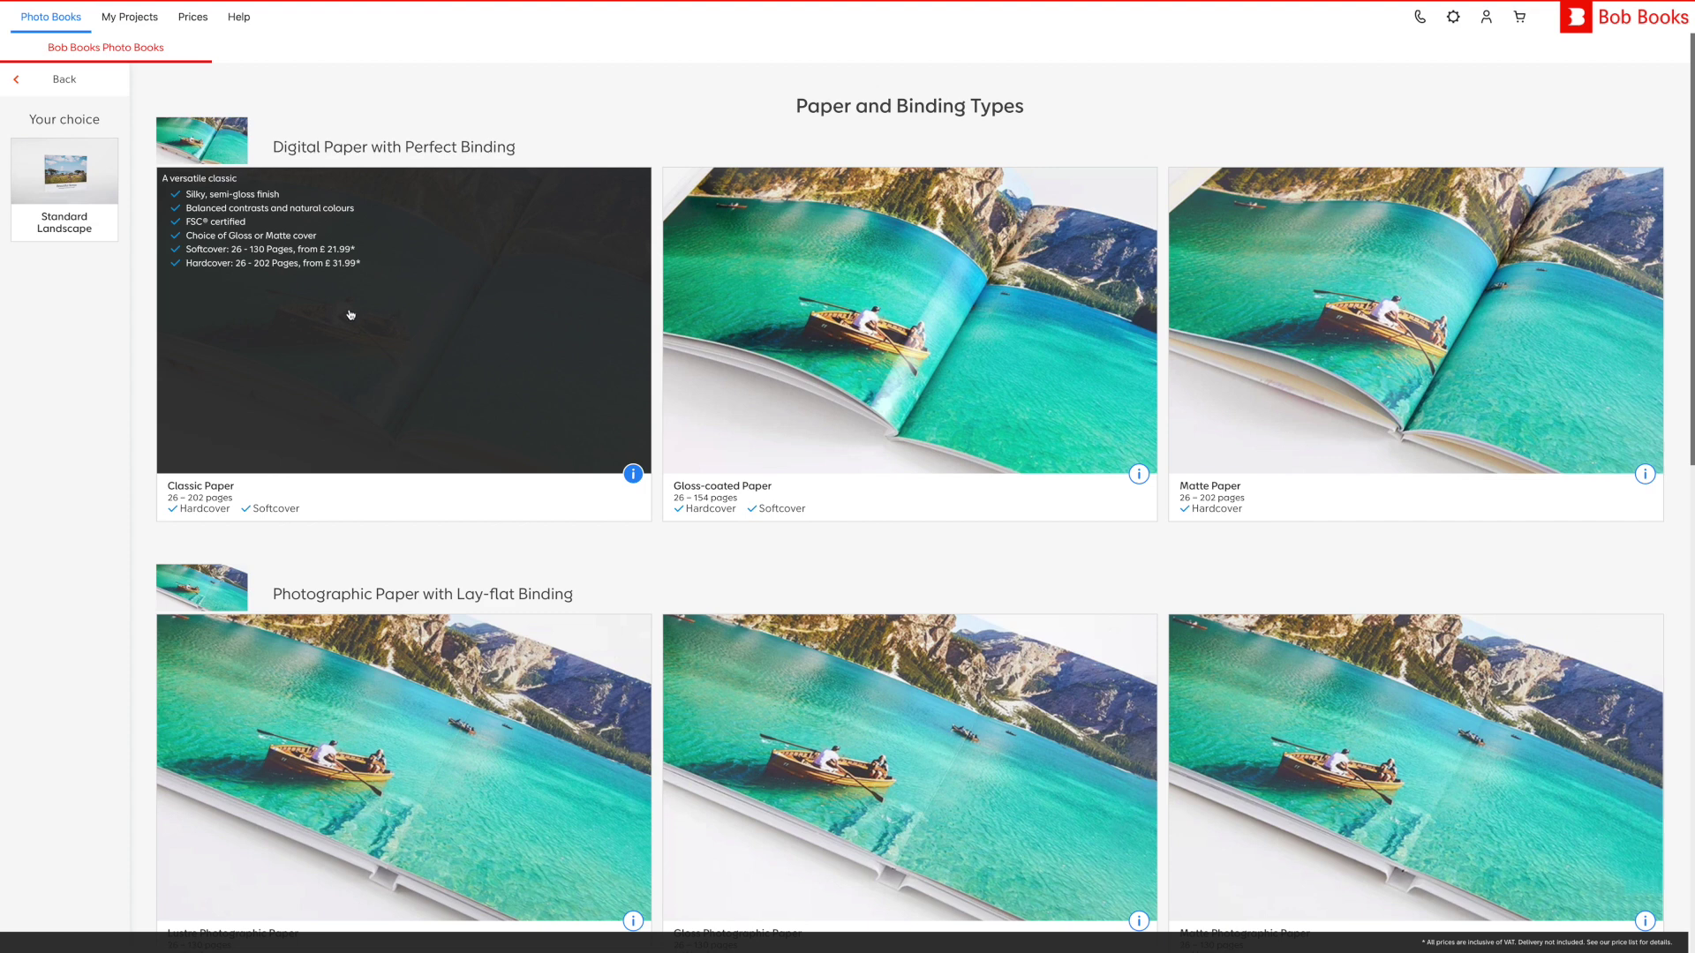
{"action": "left_click", "coordinate": [223, 447]}
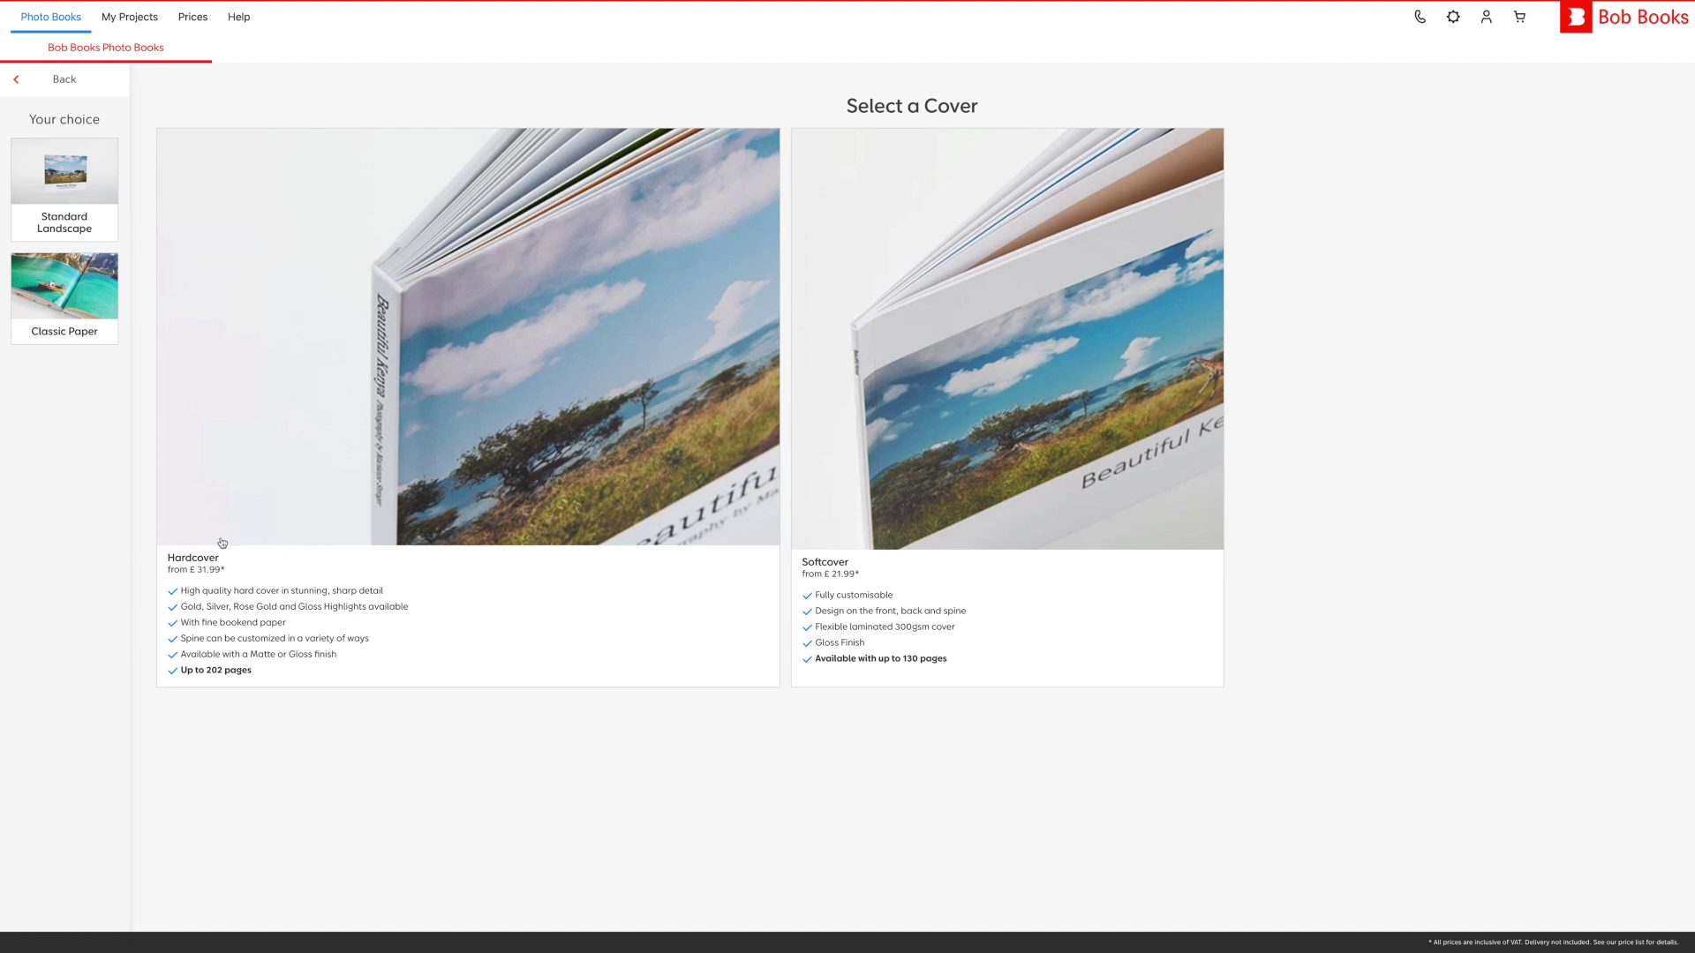
{"action": "left_click", "coordinate": [226, 569]}
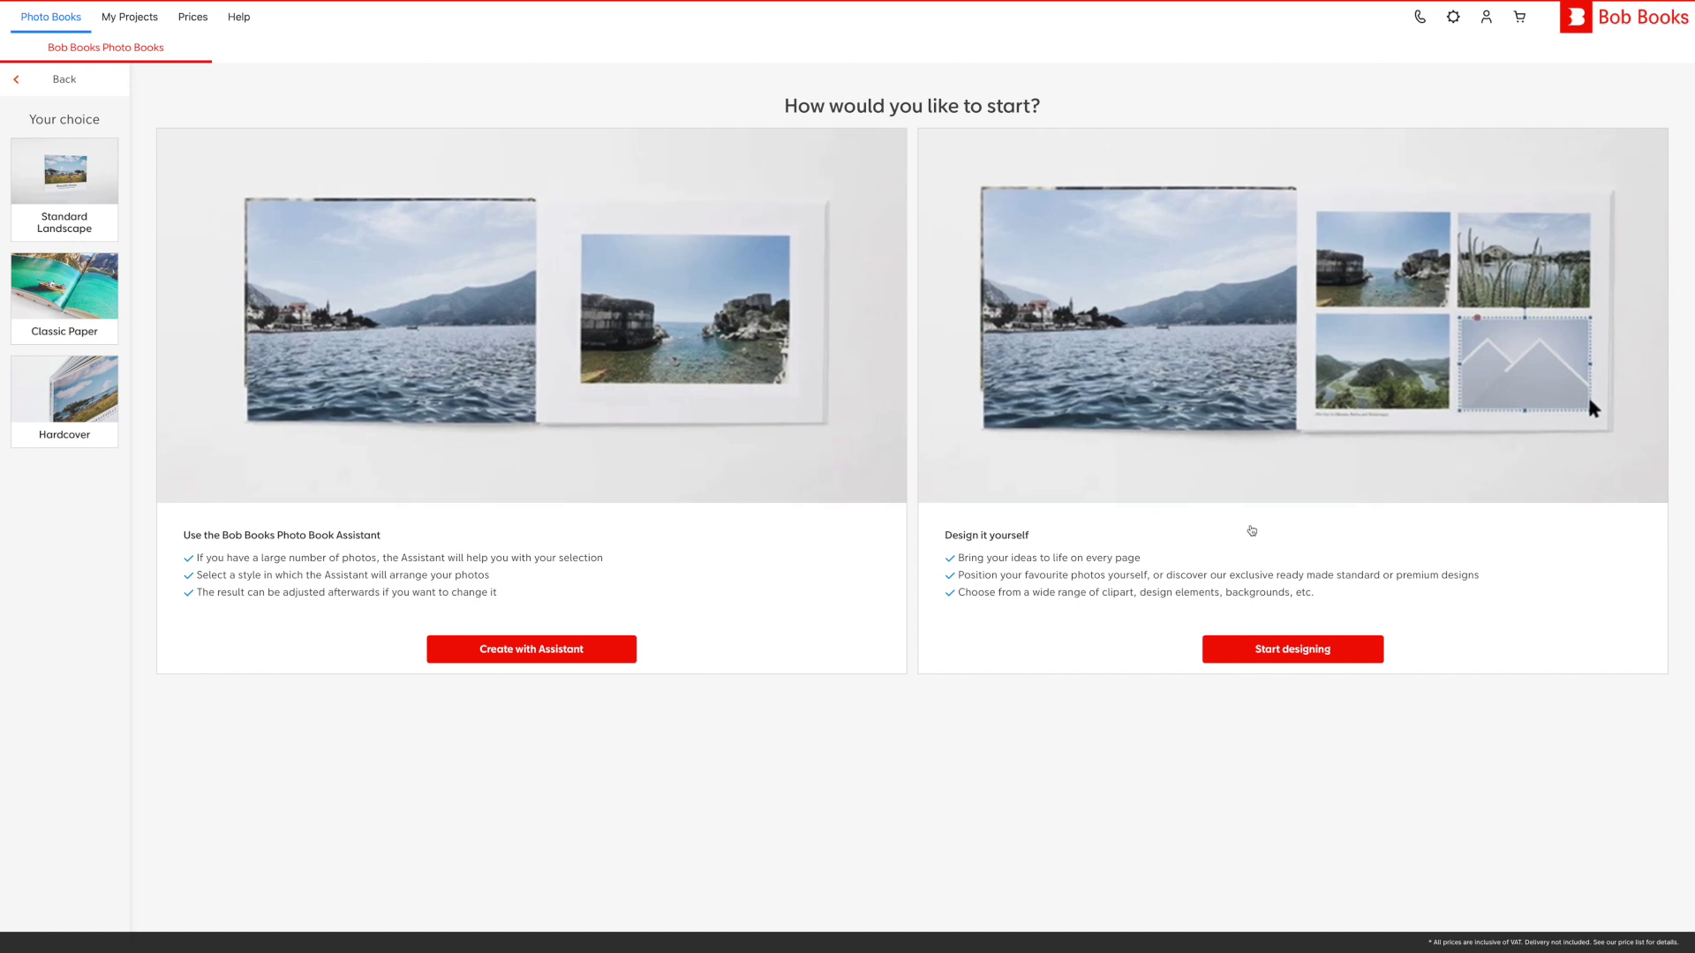
{"action": "left_click", "coordinate": [1348, 567]}
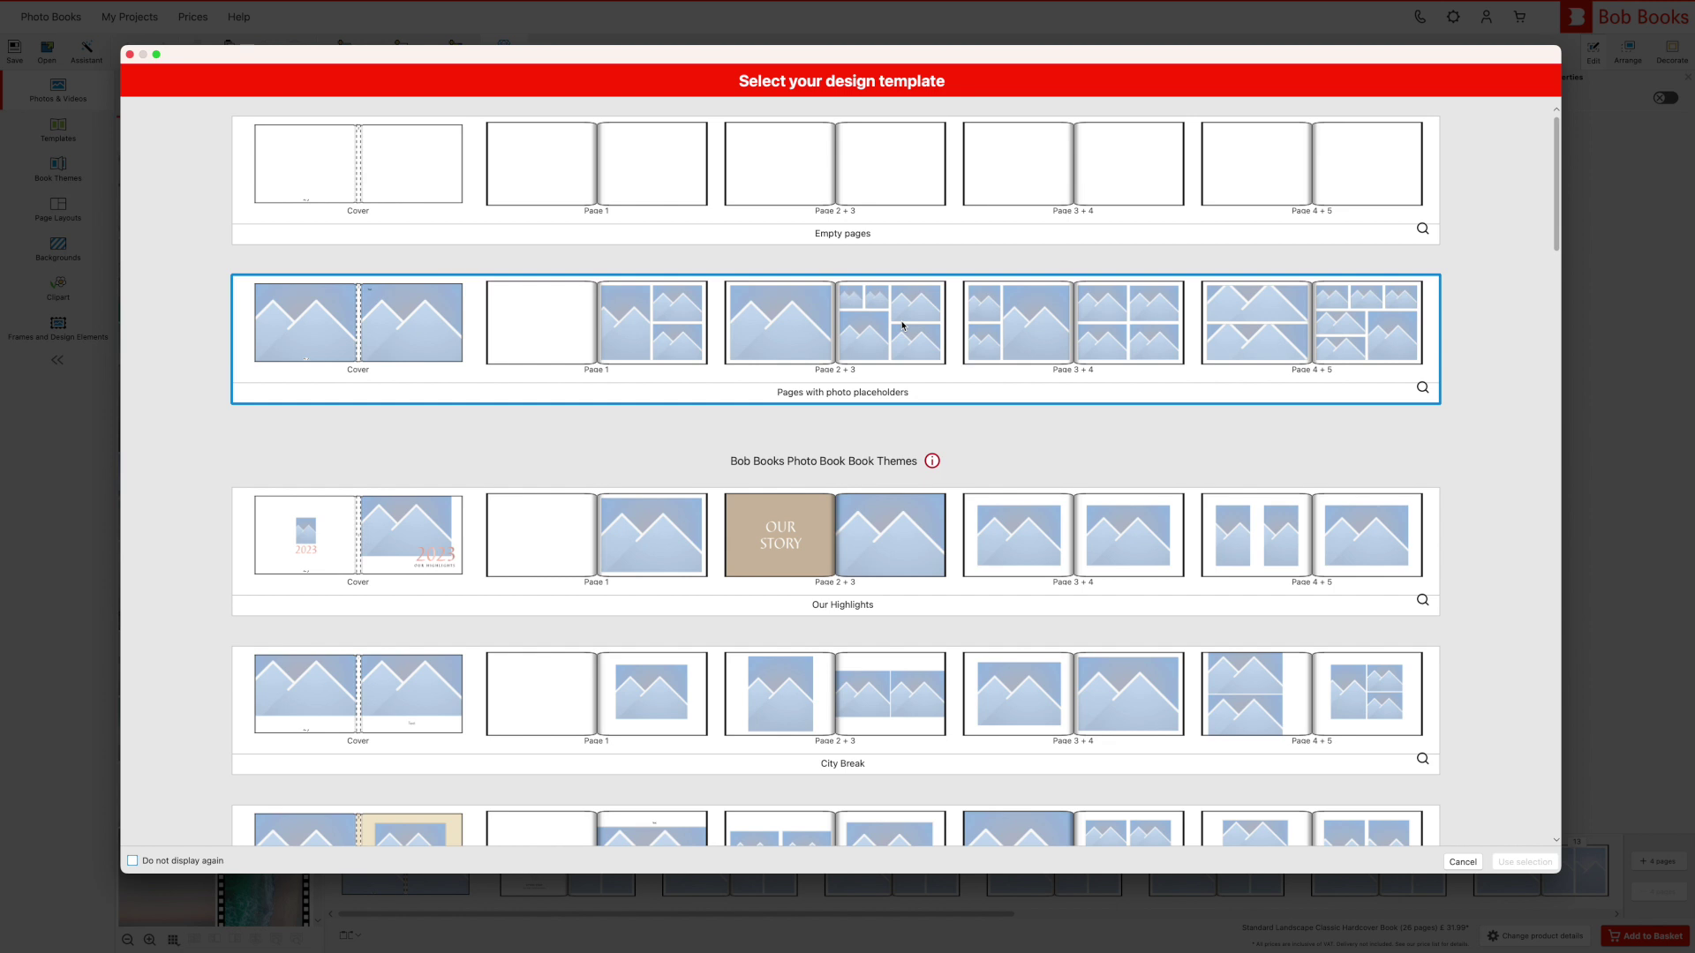
- Browse the templates and apply 'Pages with photo placeholders' to the book
{"action": "scroll", "coordinate": [953, 395], "scroll_direction": "down", "scroll_amount": 2}
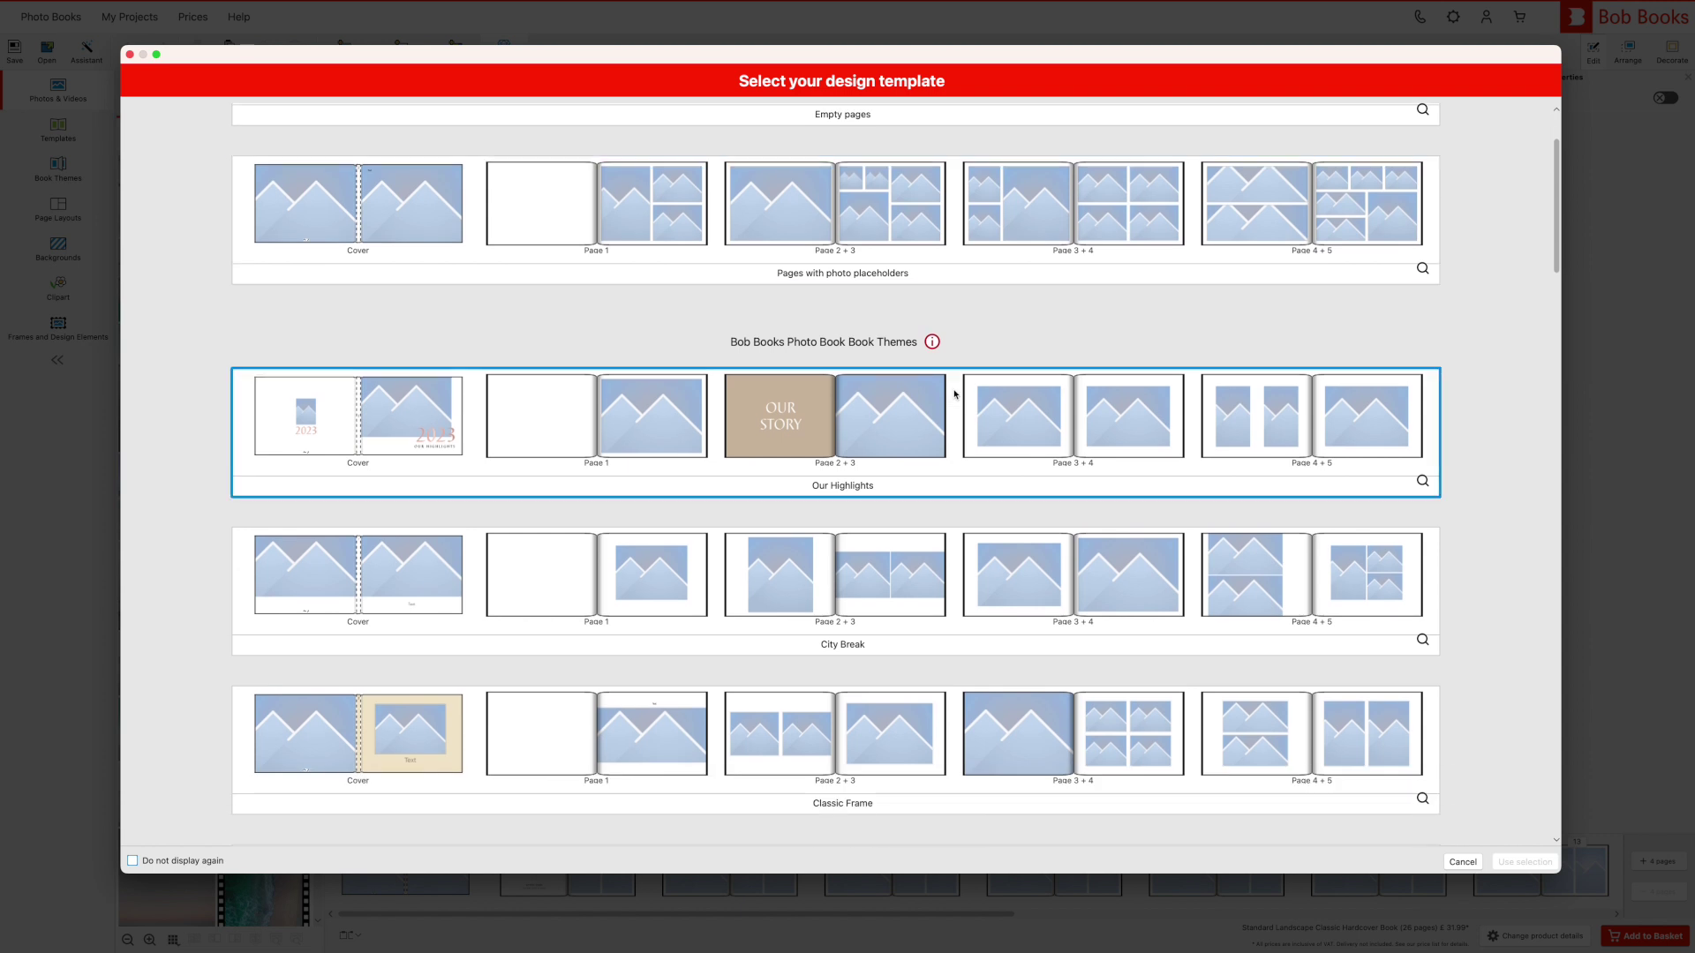
{"action": "scroll", "coordinate": [980, 404], "scroll_direction": "down", "scroll_amount": 1}
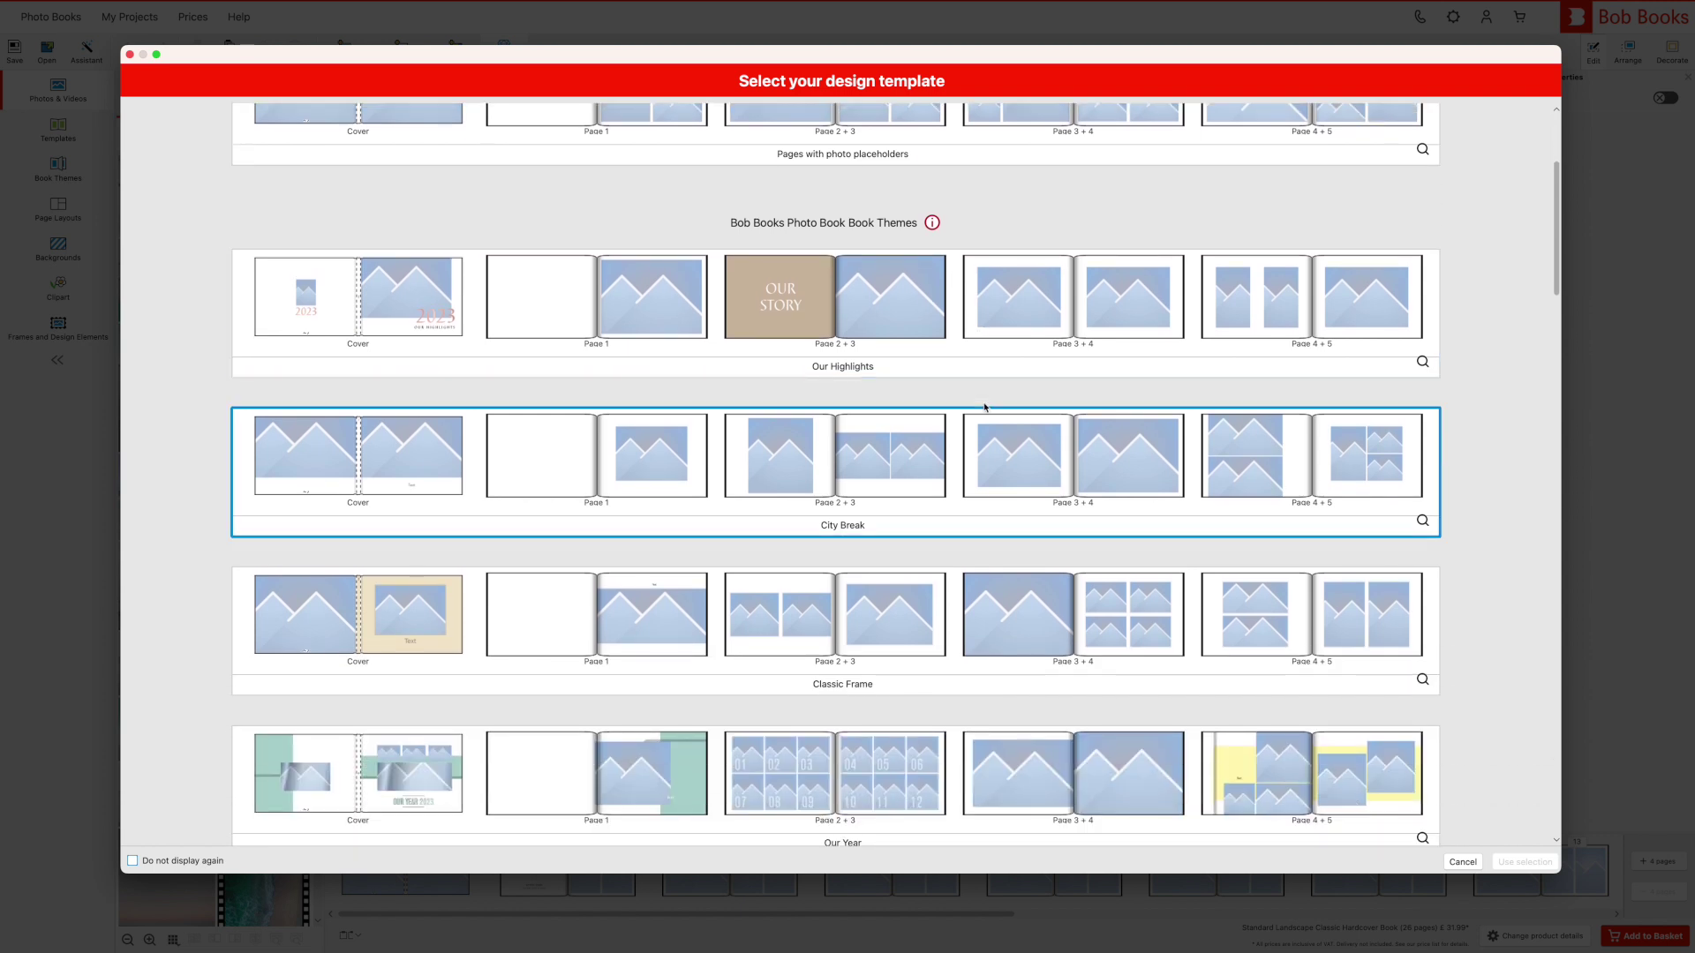
{"action": "scroll", "coordinate": [985, 407], "scroll_direction": "down", "scroll_amount": 1}
{"action": "scroll", "coordinate": [985, 408], "scroll_direction": "down", "scroll_amount": 2}
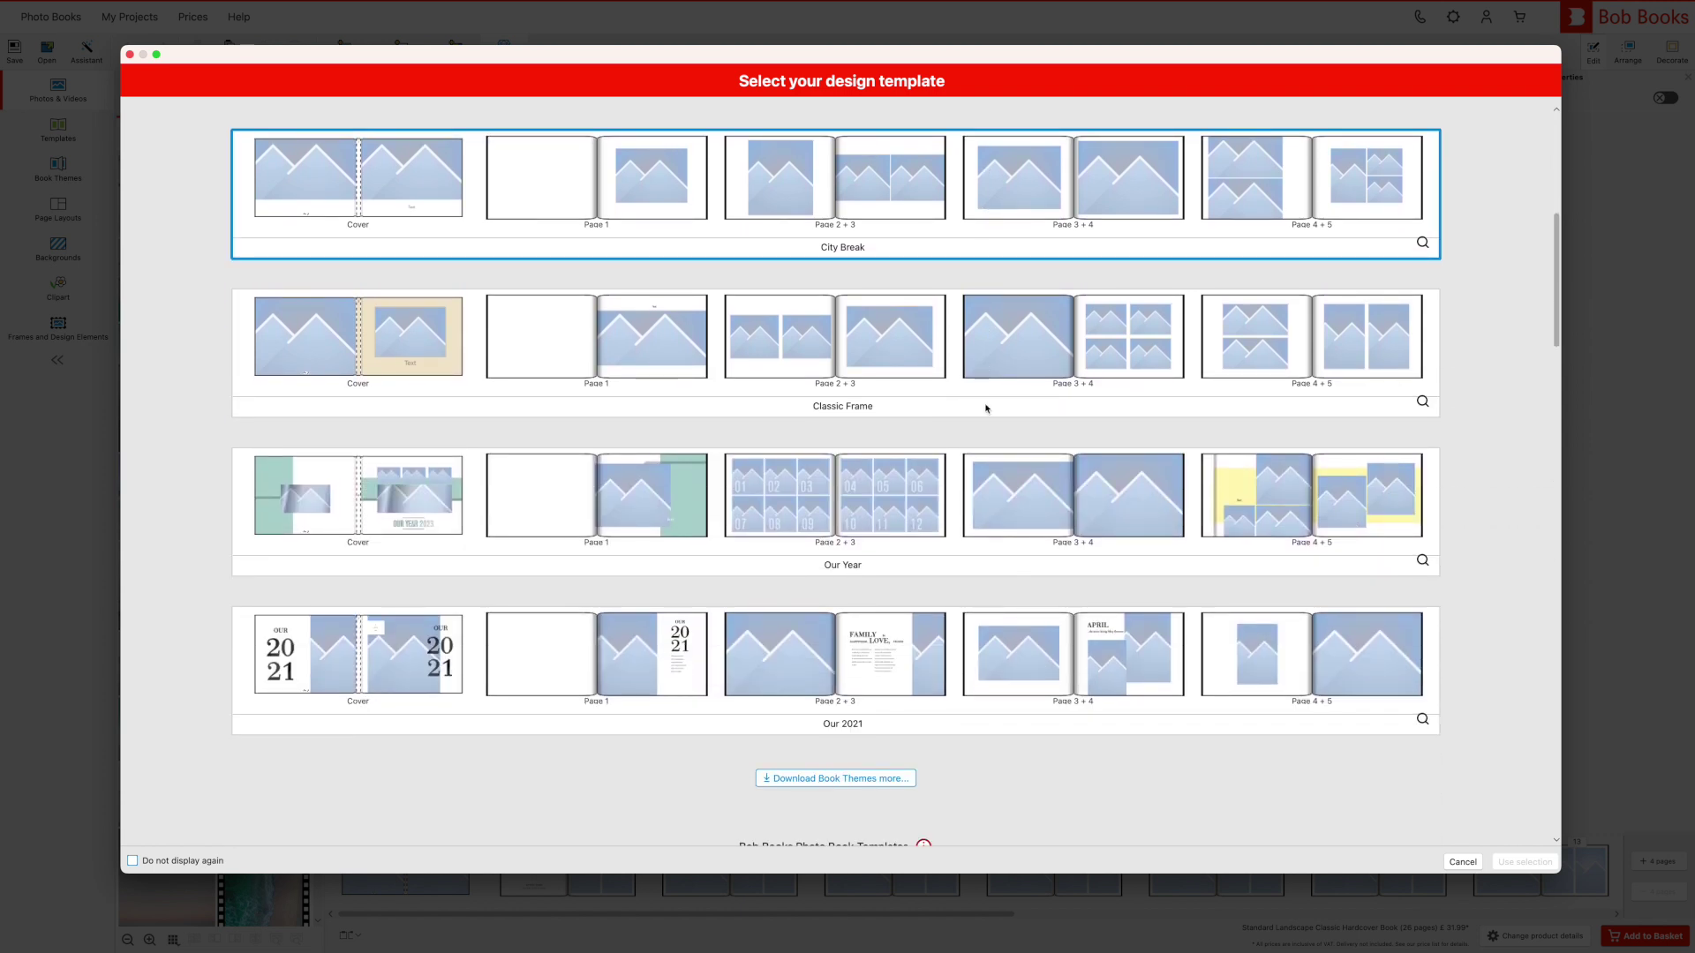
{"action": "scroll", "coordinate": [986, 408], "scroll_direction": "up", "scroll_amount": 6}
{"action": "scroll", "coordinate": [957, 396], "scroll_direction": "down", "scroll_amount": 2}
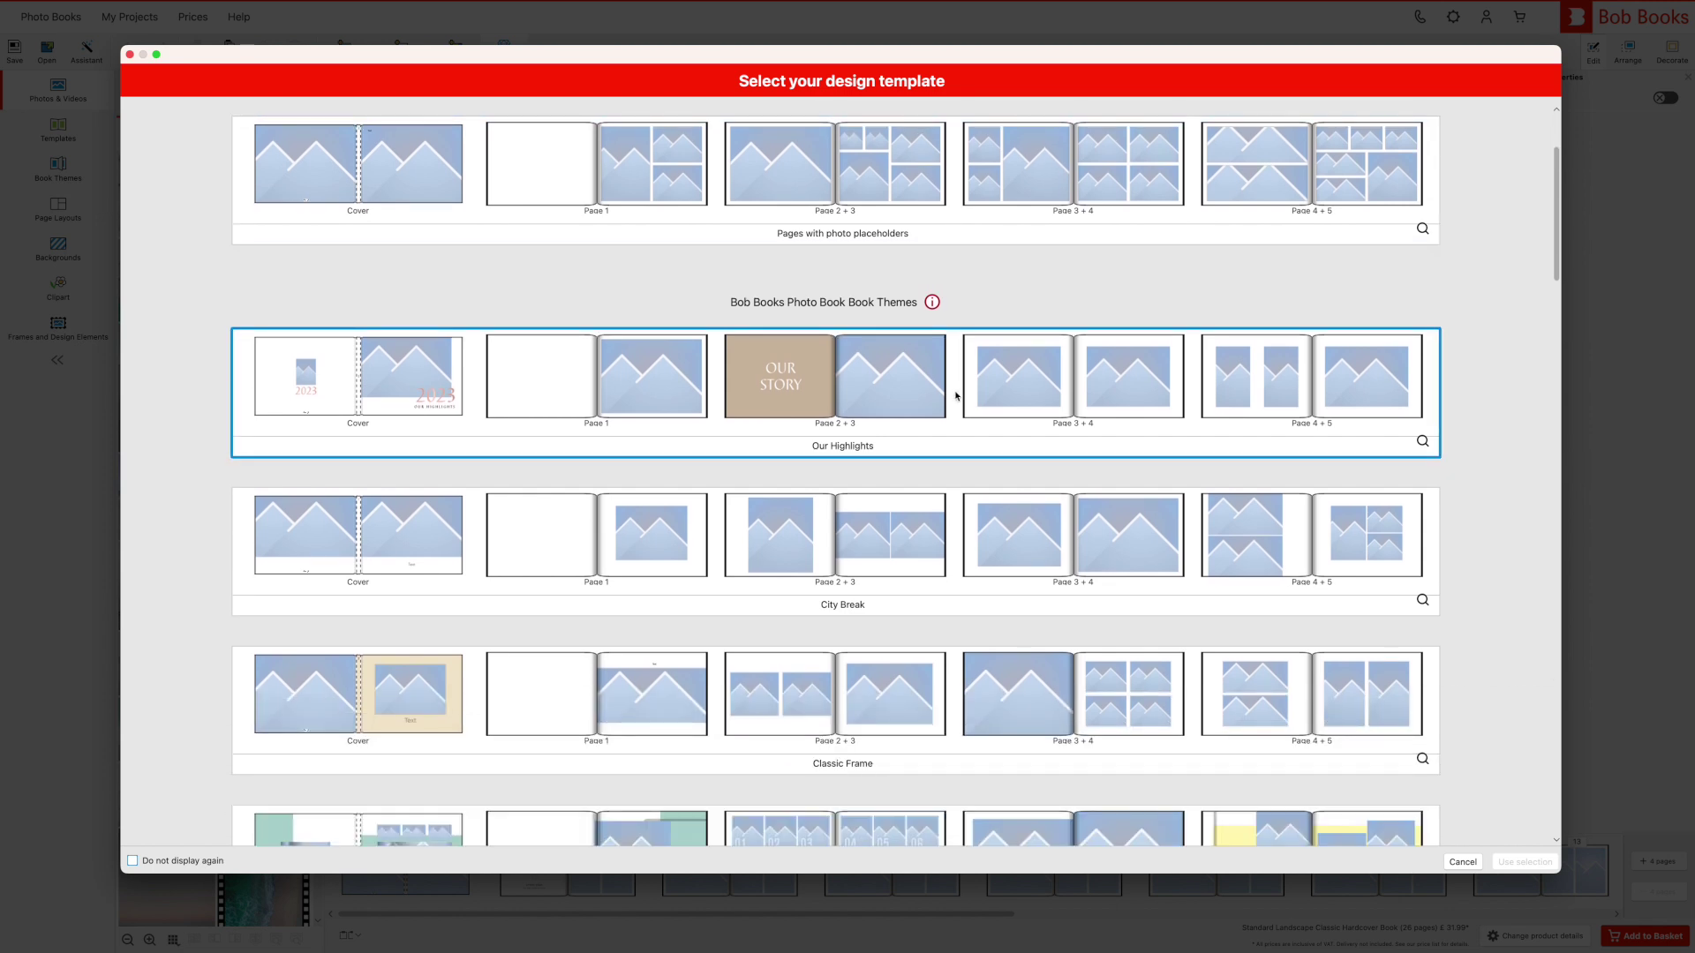
{"action": "scroll", "coordinate": [983, 407], "scroll_direction": "down", "scroll_amount": 1}
{"action": "scroll", "coordinate": [984, 407], "scroll_direction": "down", "scroll_amount": 1}
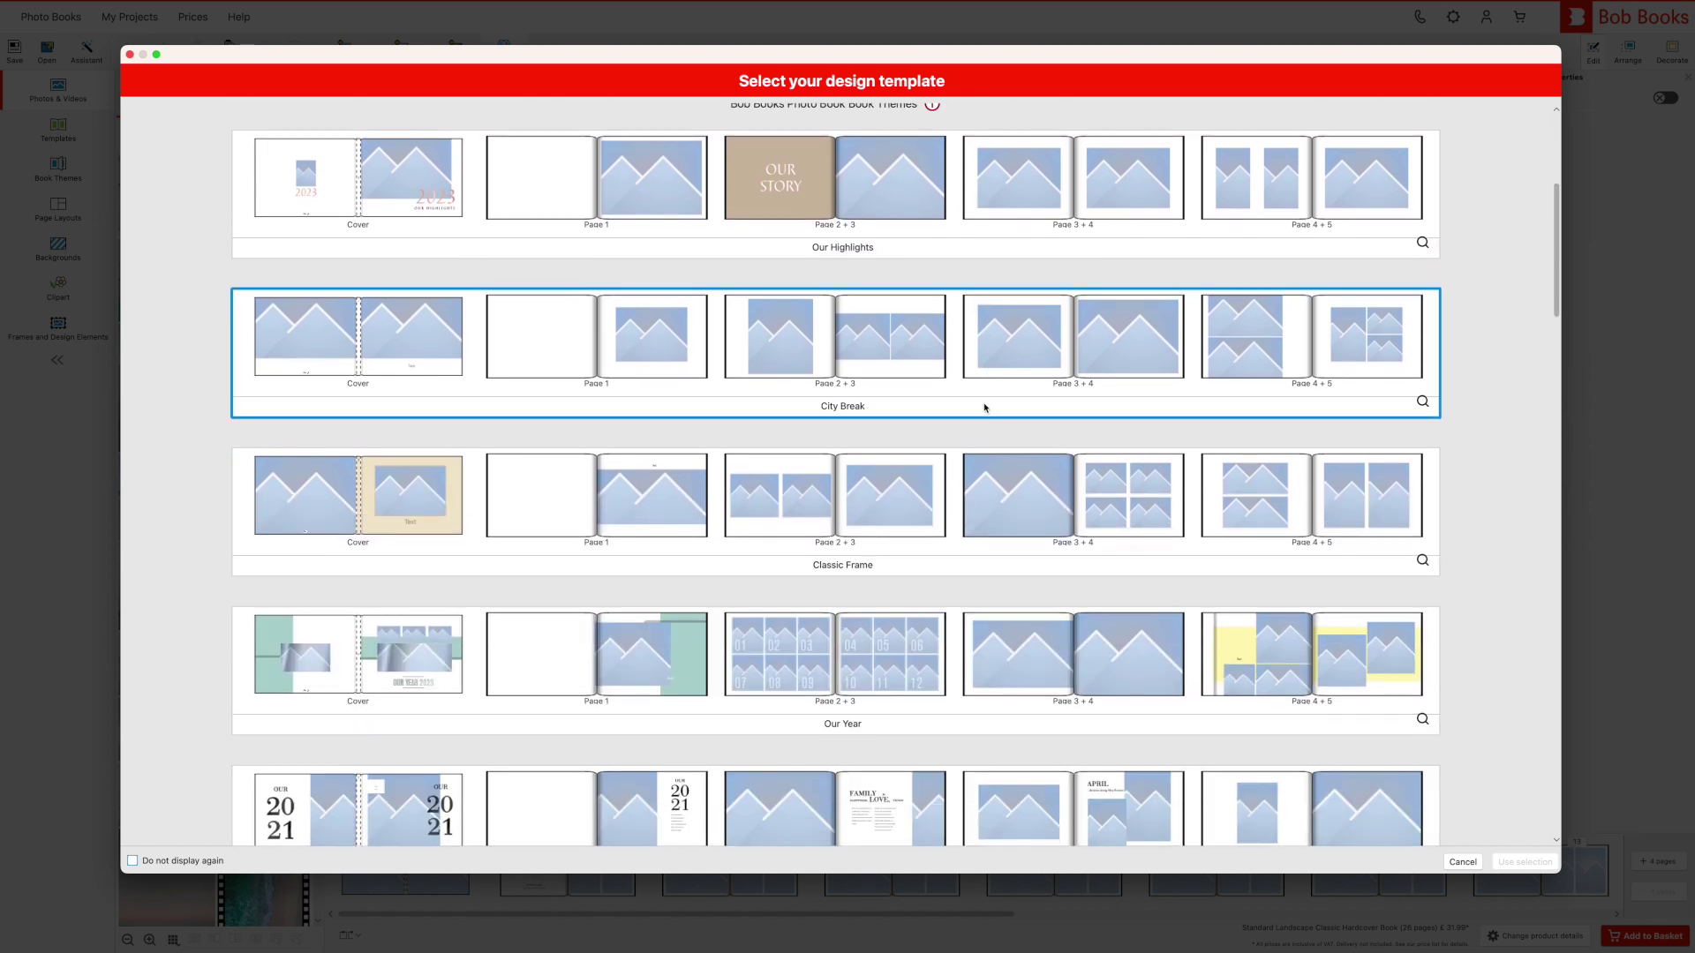
{"action": "scroll", "coordinate": [986, 408], "scroll_direction": "down", "scroll_amount": 2}
{"action": "scroll", "coordinate": [986, 408], "scroll_direction": "up", "scroll_amount": 3}
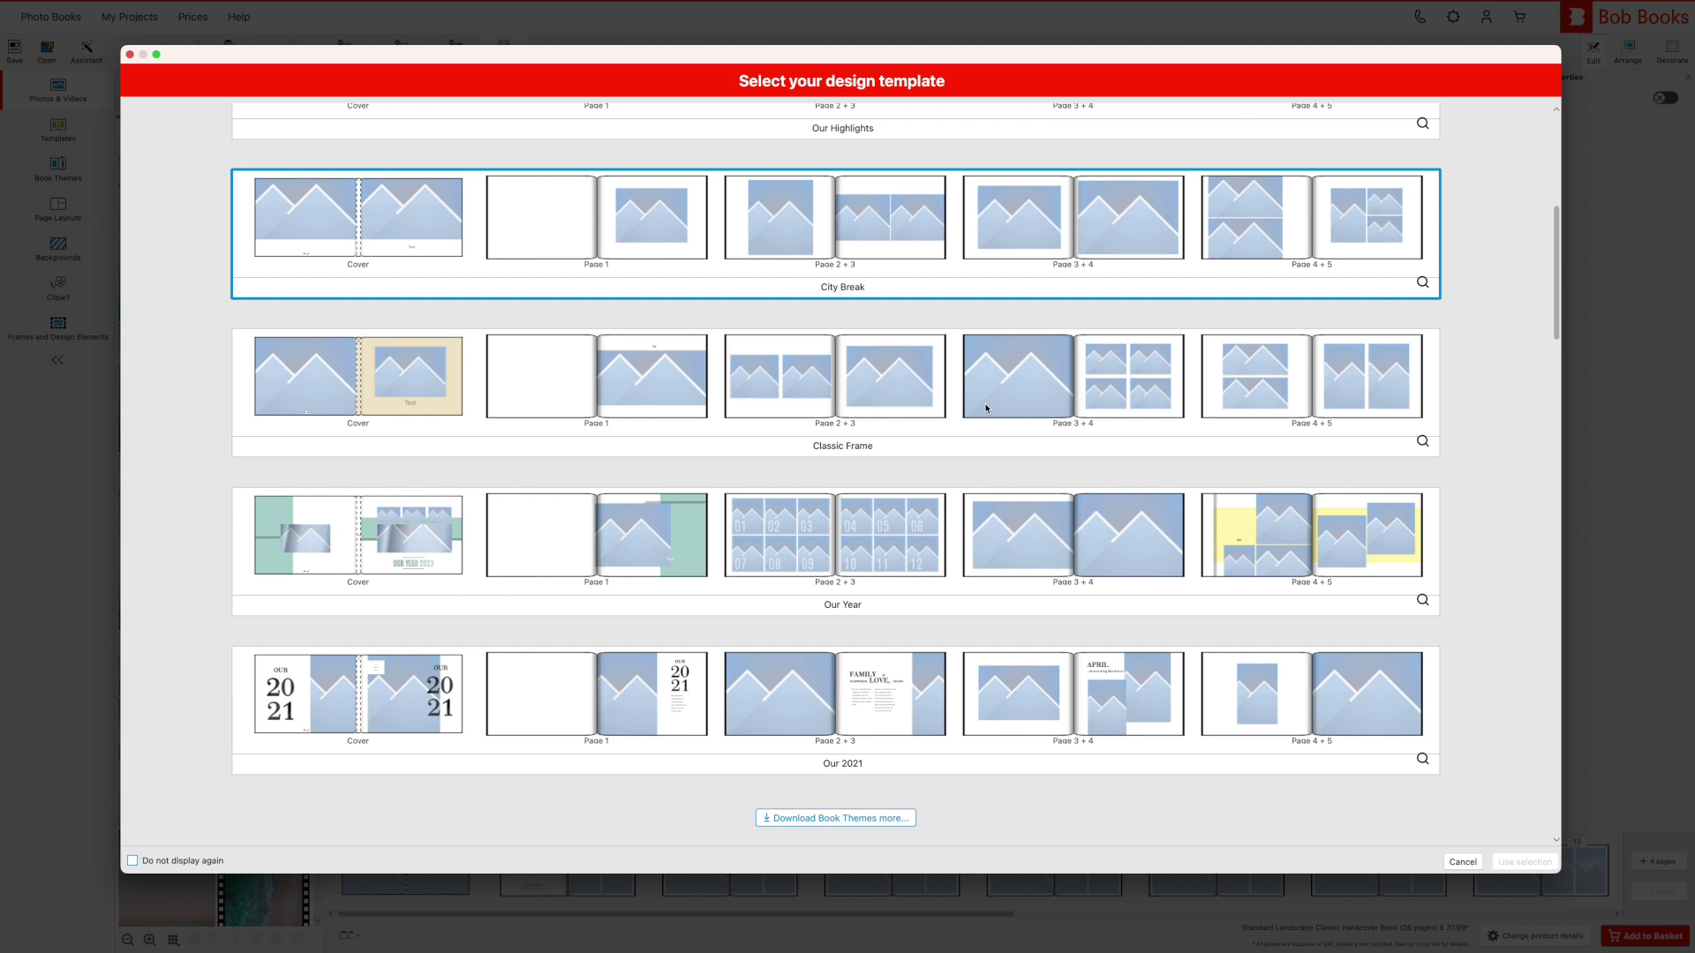
{"action": "scroll", "coordinate": [986, 407], "scroll_direction": "up", "scroll_amount": 4}
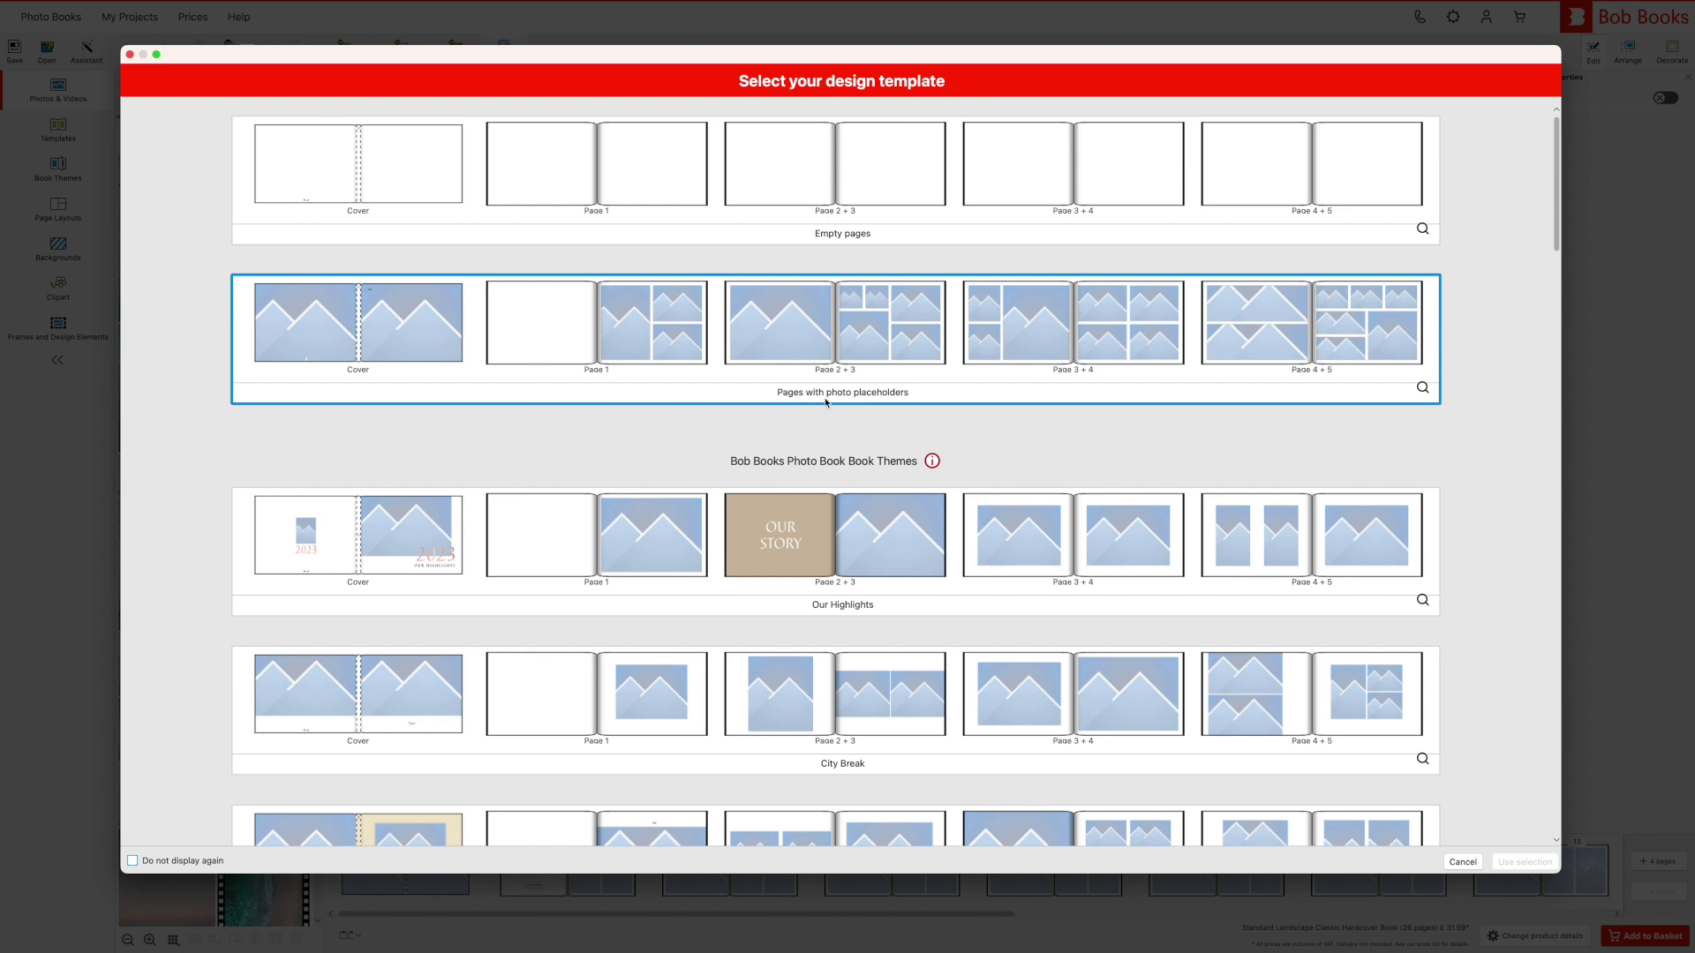
{"action": "left_click", "coordinate": [941, 390]}
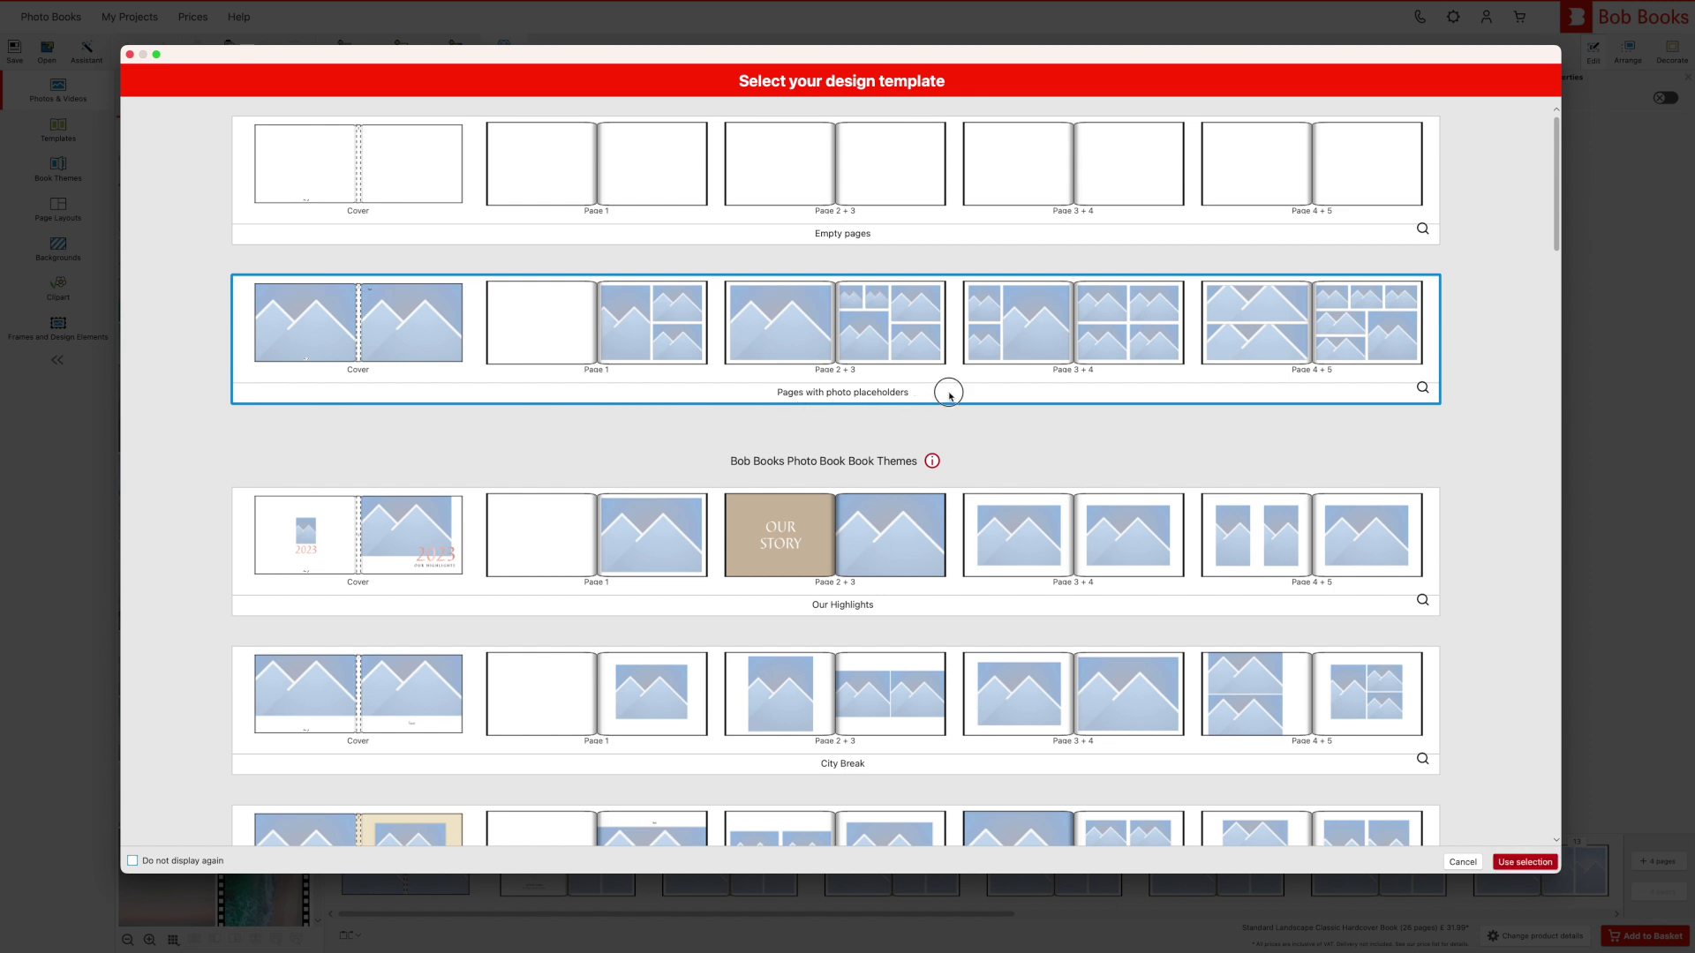
{"action": "left_click", "coordinate": [1527, 861]}
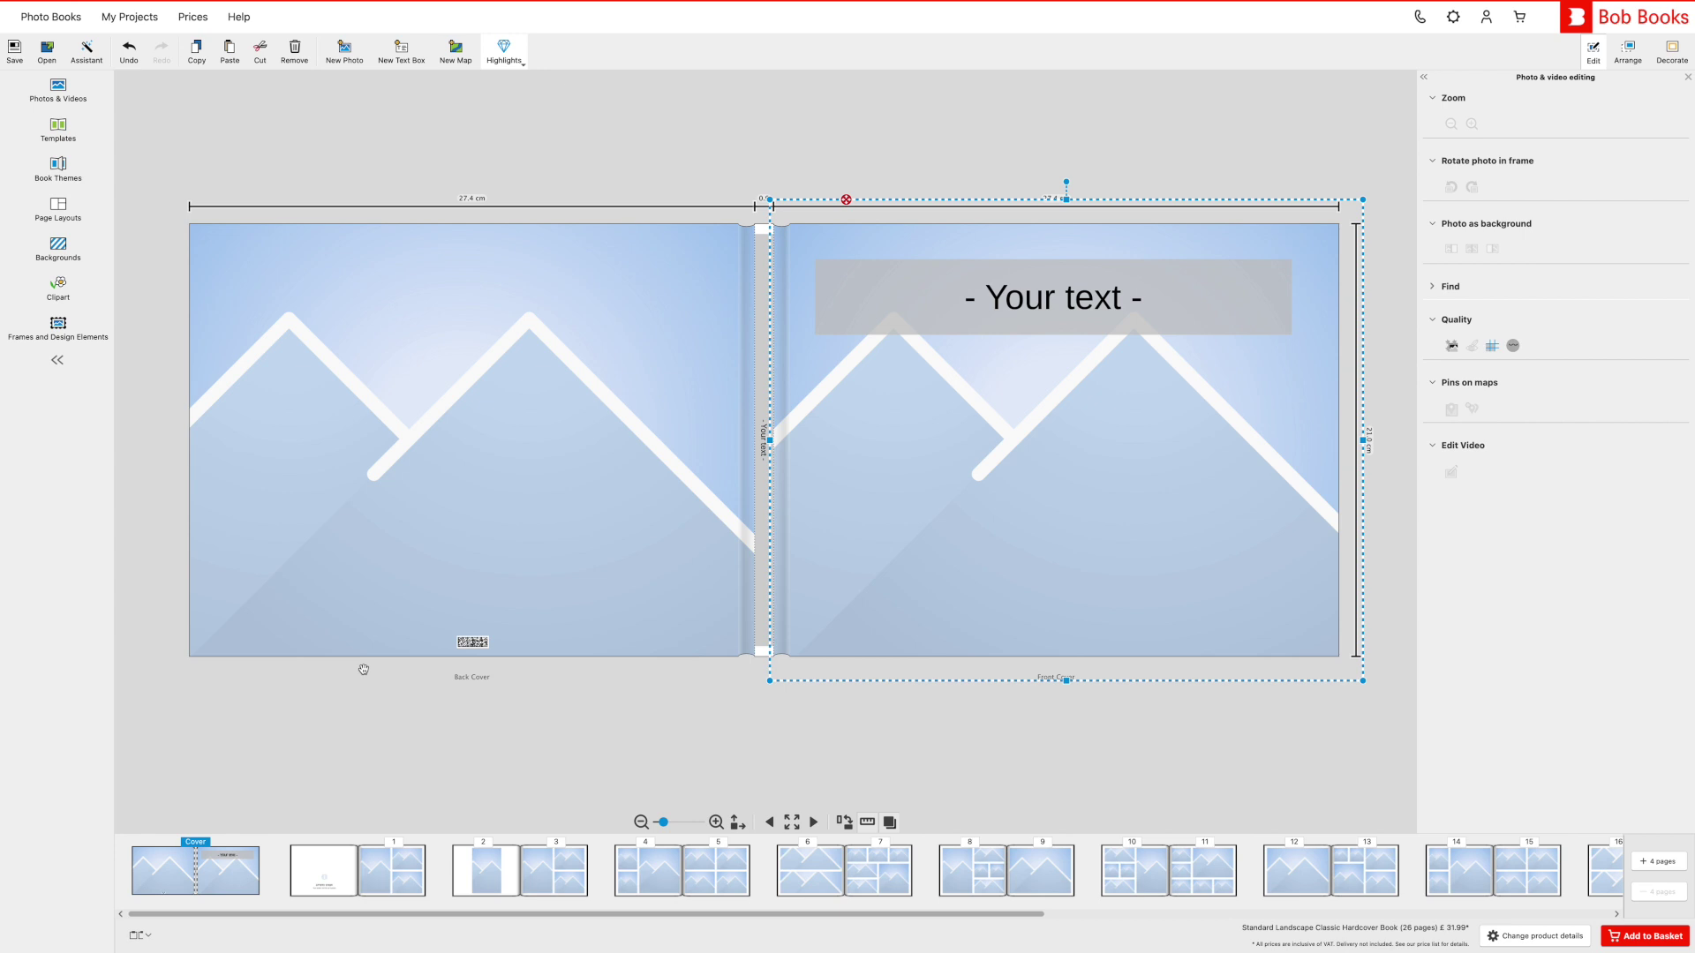
- From the Beach photos folder, put the father-and-daughter photo on the front cover and the surfer photo on the back
{"action": "left_click", "coordinate": [56, 95]}
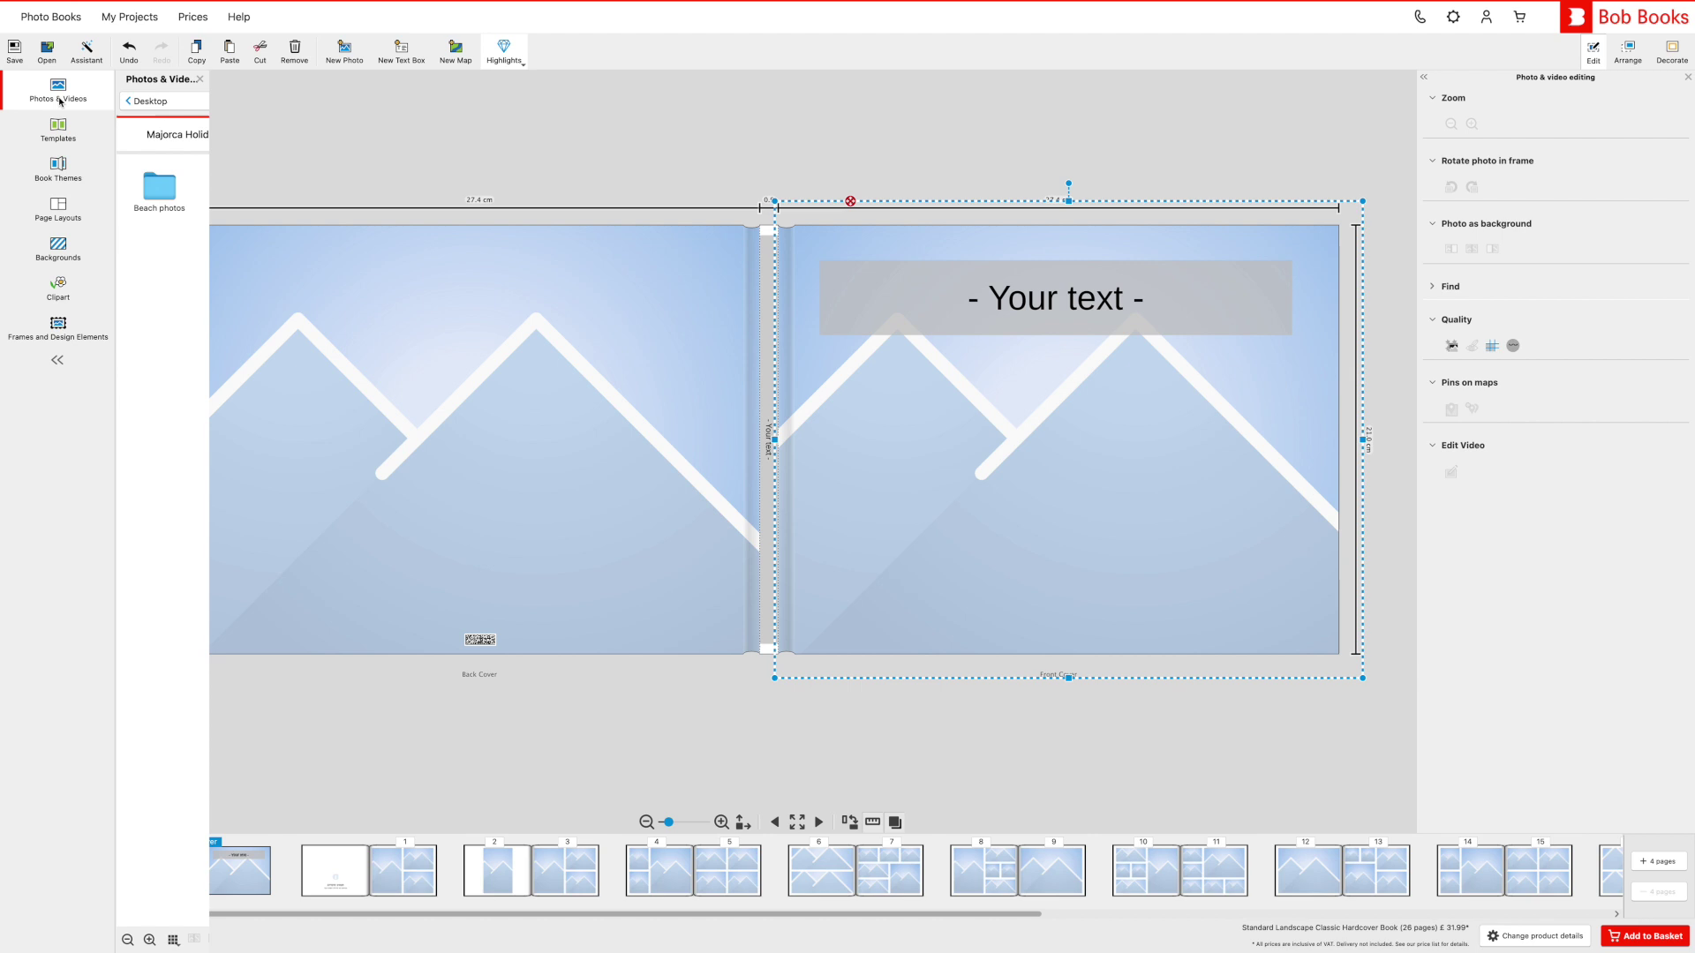
{"action": "double_click", "coordinate": [155, 185]}
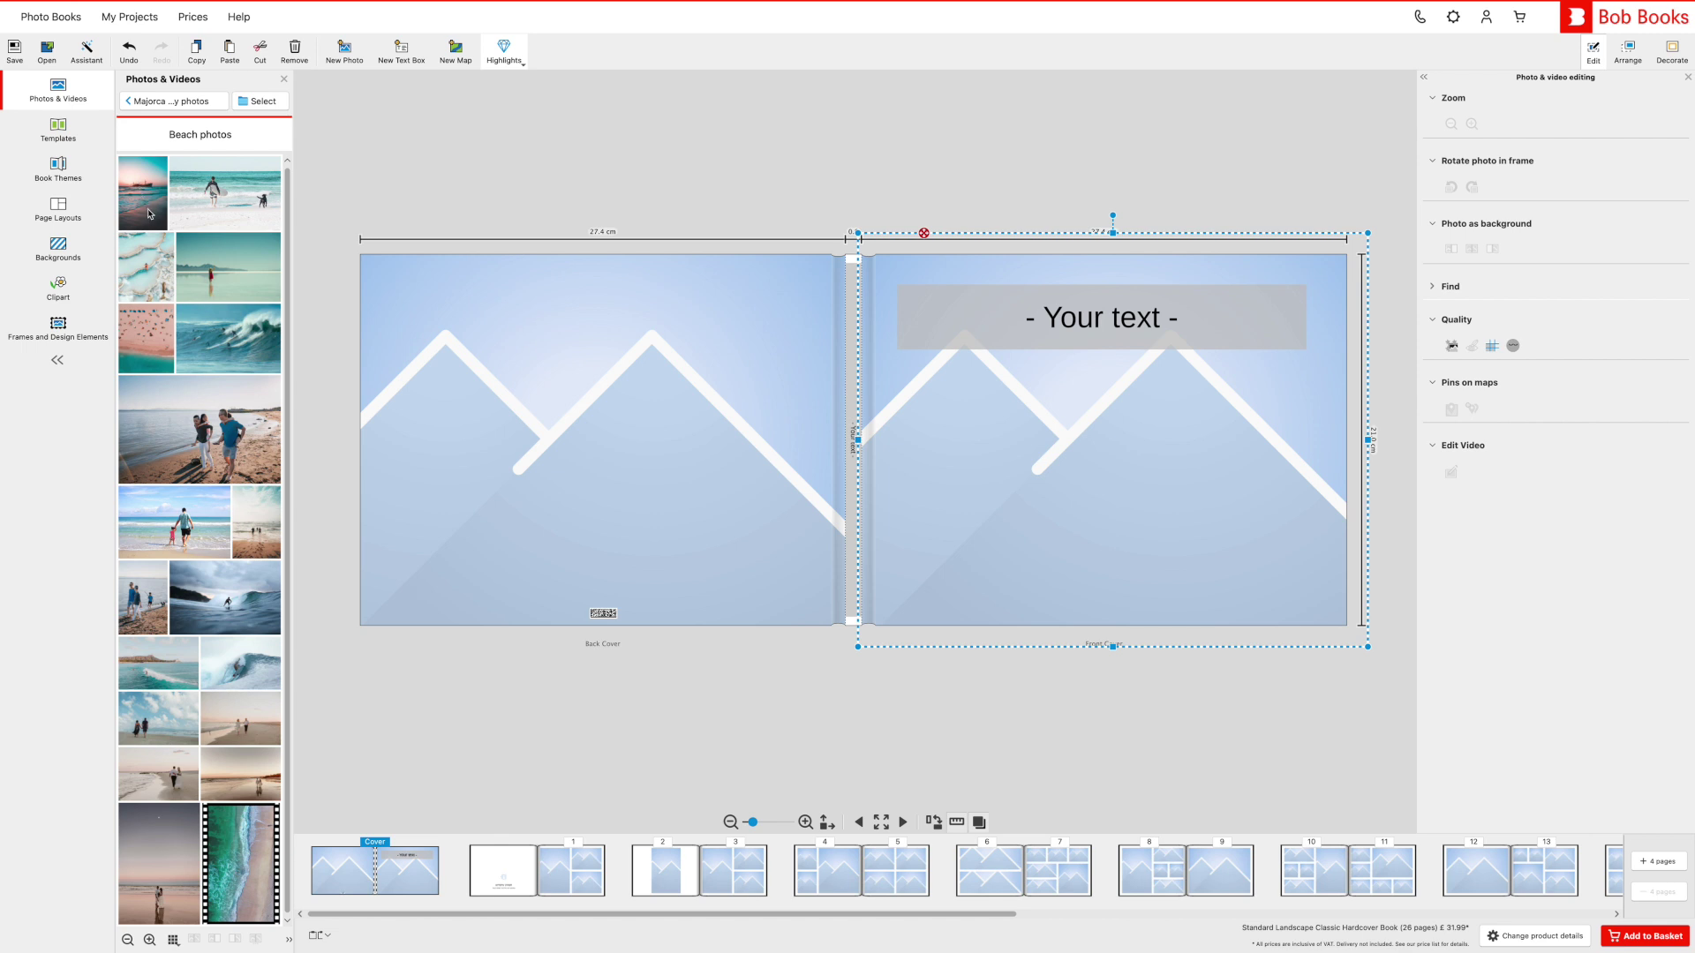
{"action": "left_click_drag", "start_coordinate": [177, 521], "coordinate": [961, 486]}
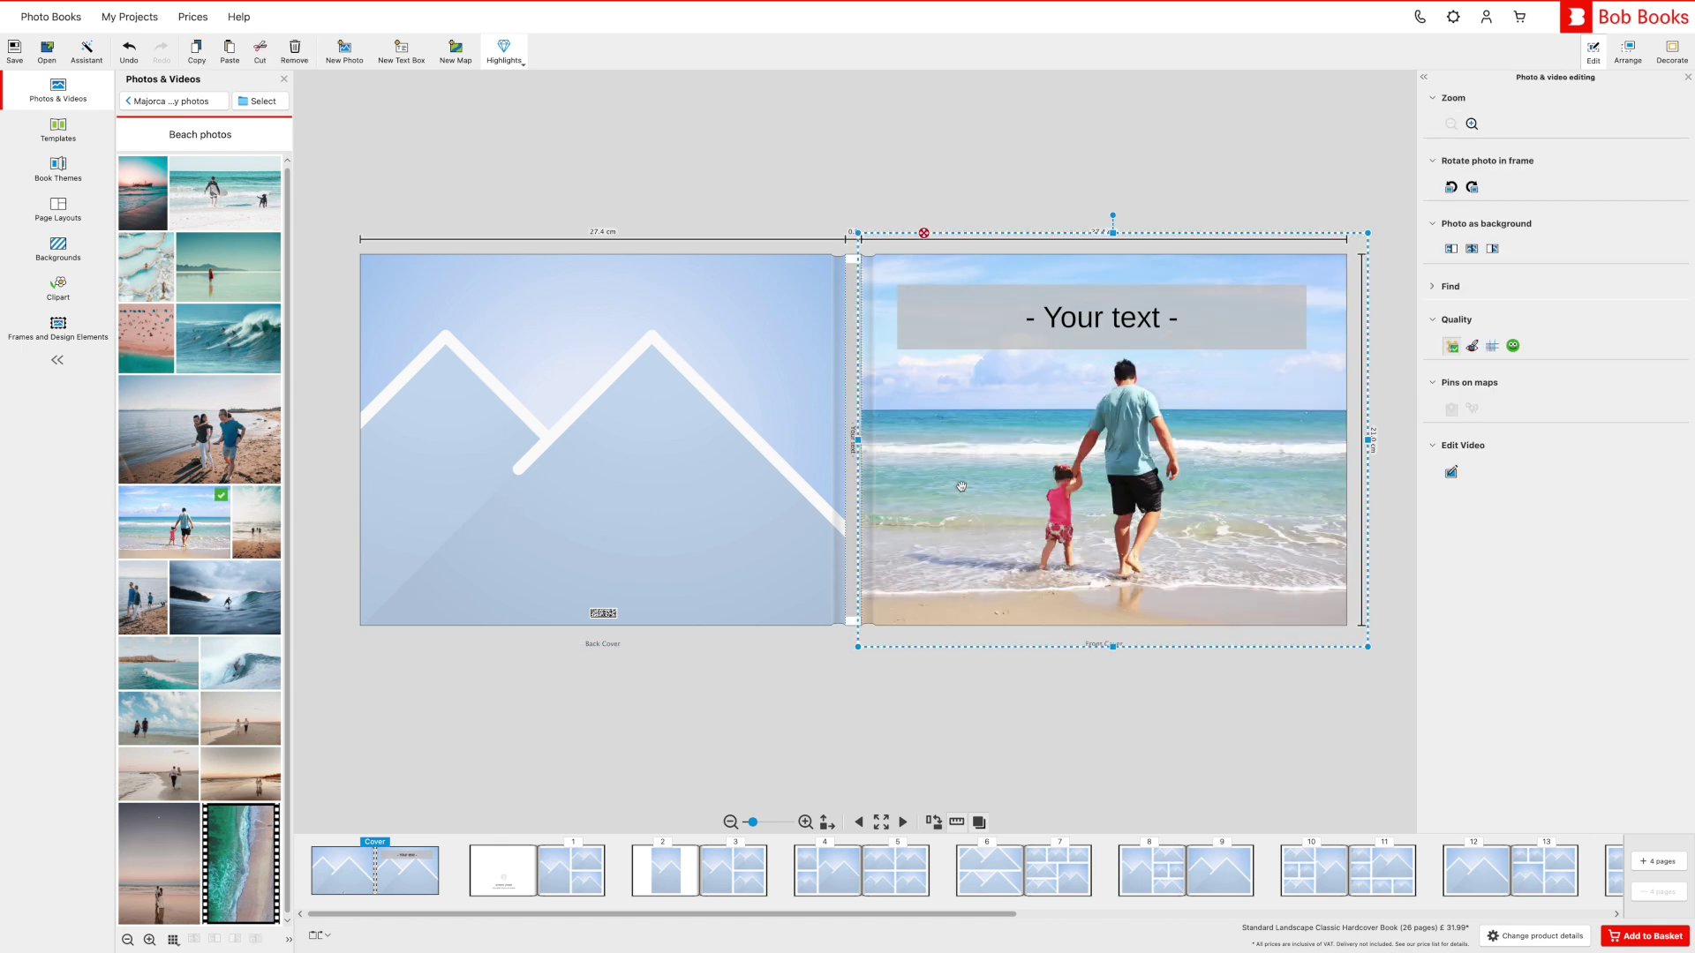
{"action": "left_click_drag", "start_coordinate": [159, 662], "coordinate": [516, 502]}
- Title the front cover 'Summer Holidays' in 64 pt
{"action": "left_click", "coordinate": [1111, 336]}
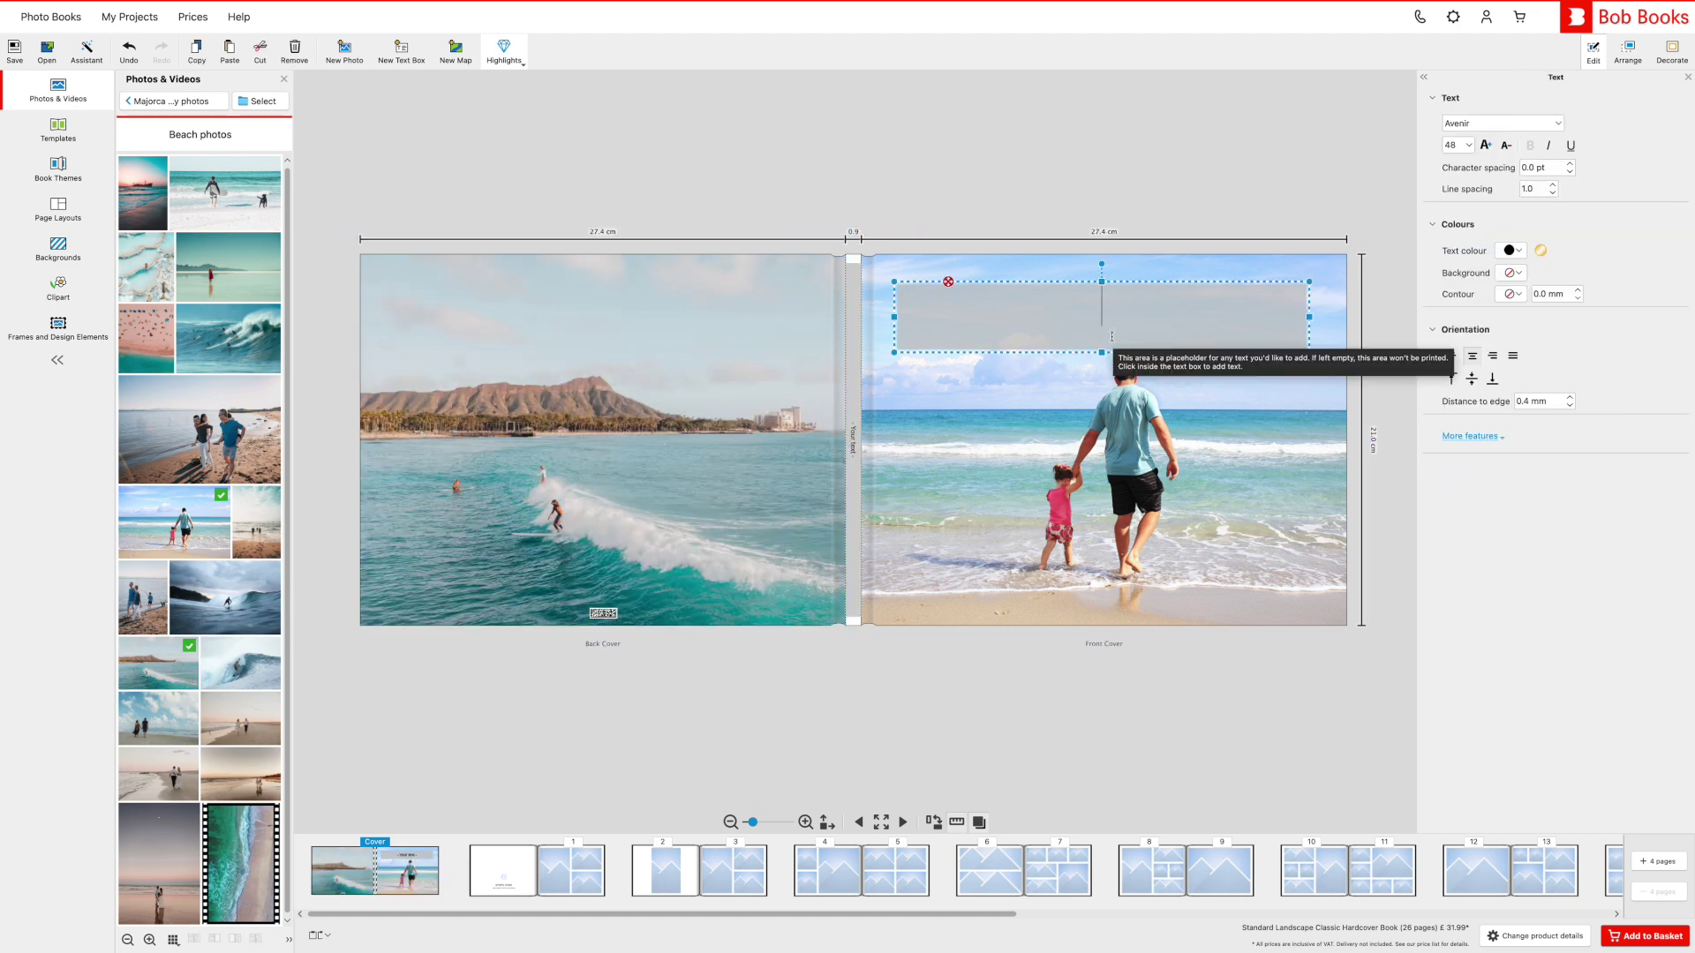
{"action": "type", "text": "Summer H"}
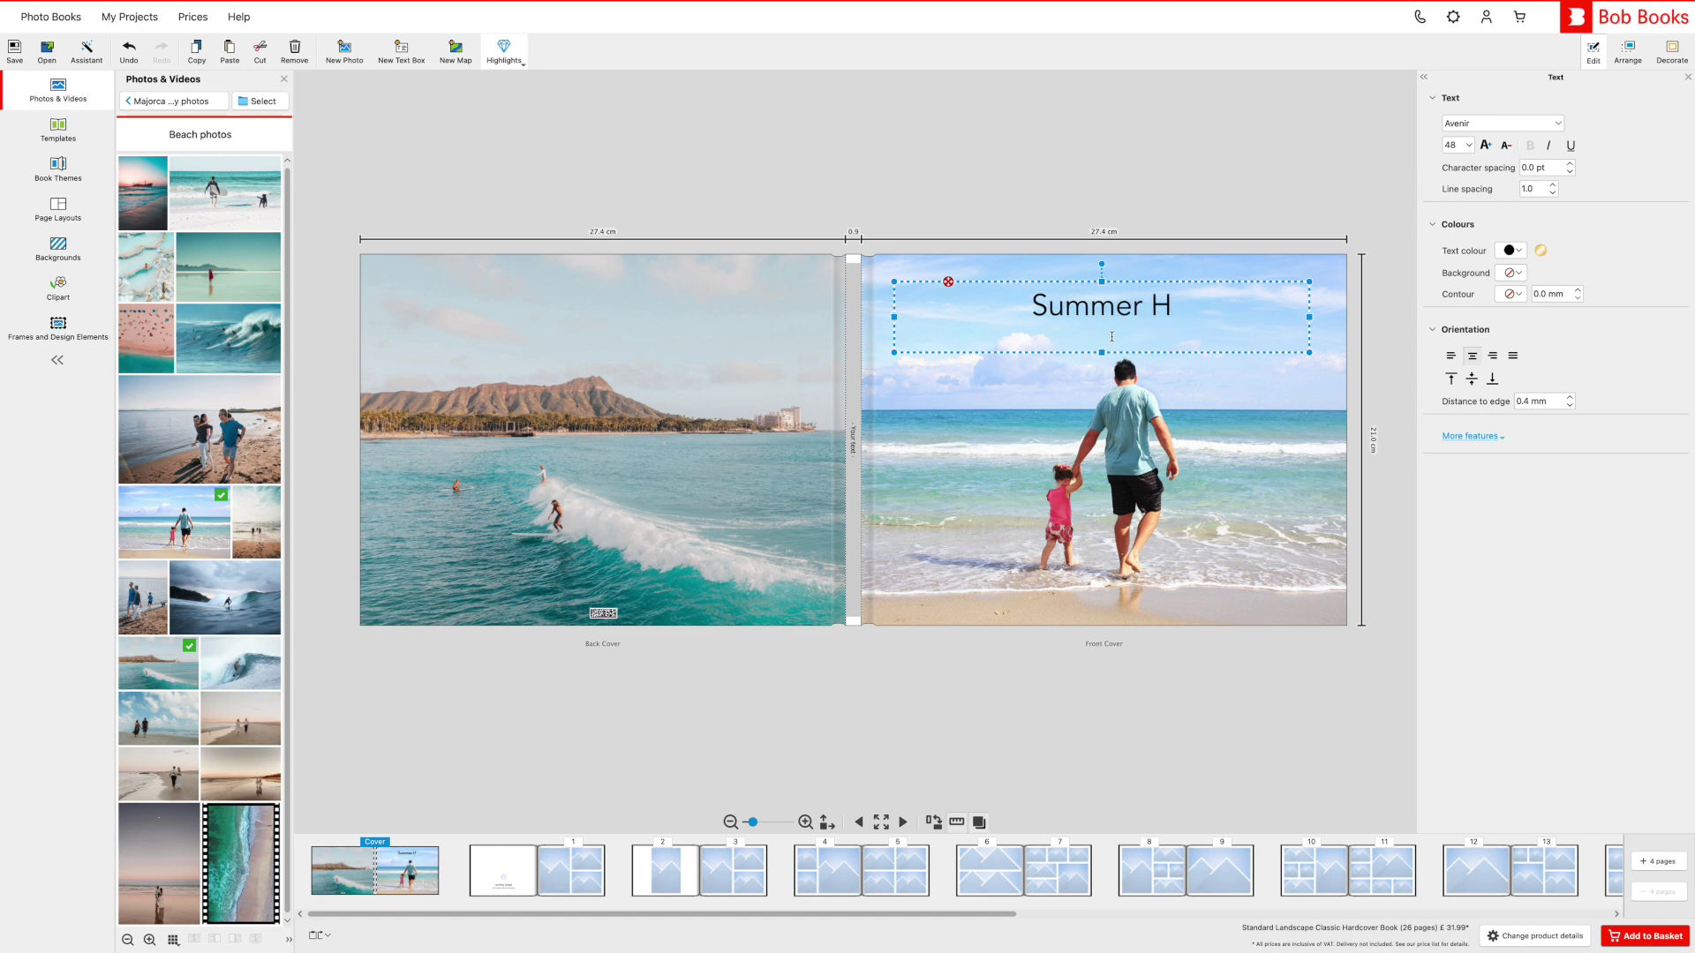
{"action": "type", "text": "olidays"}
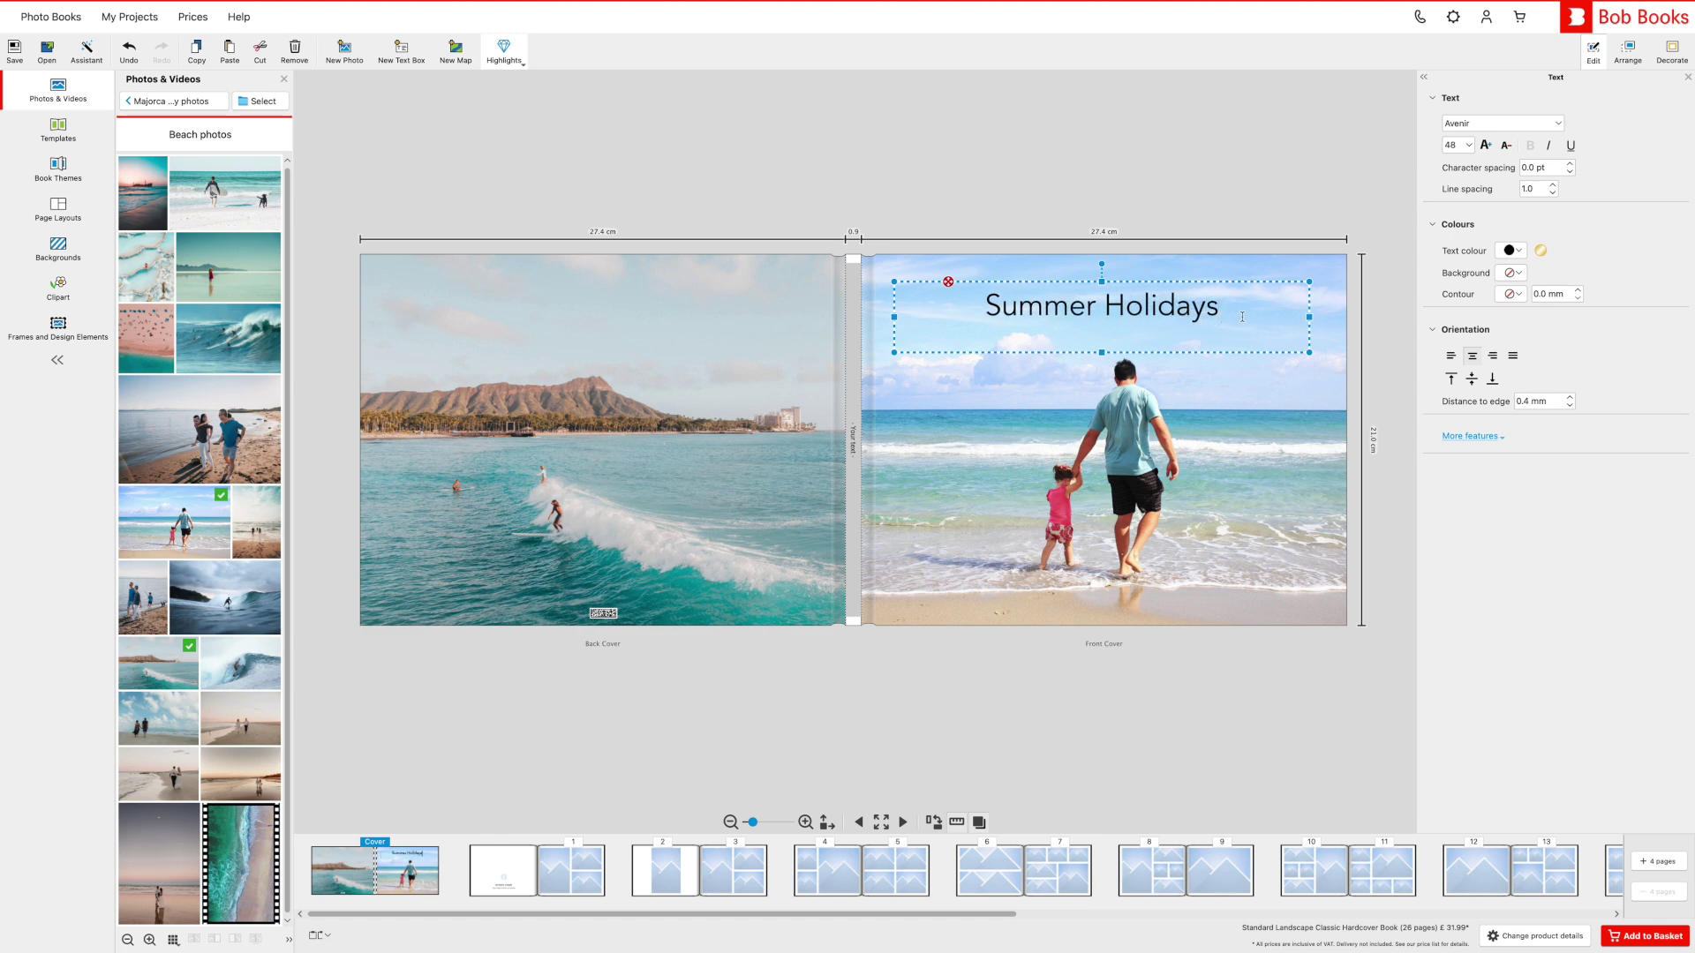
{"action": "key", "text": "ctrl+a"}
{"action": "left_click", "coordinate": [1469, 145]}
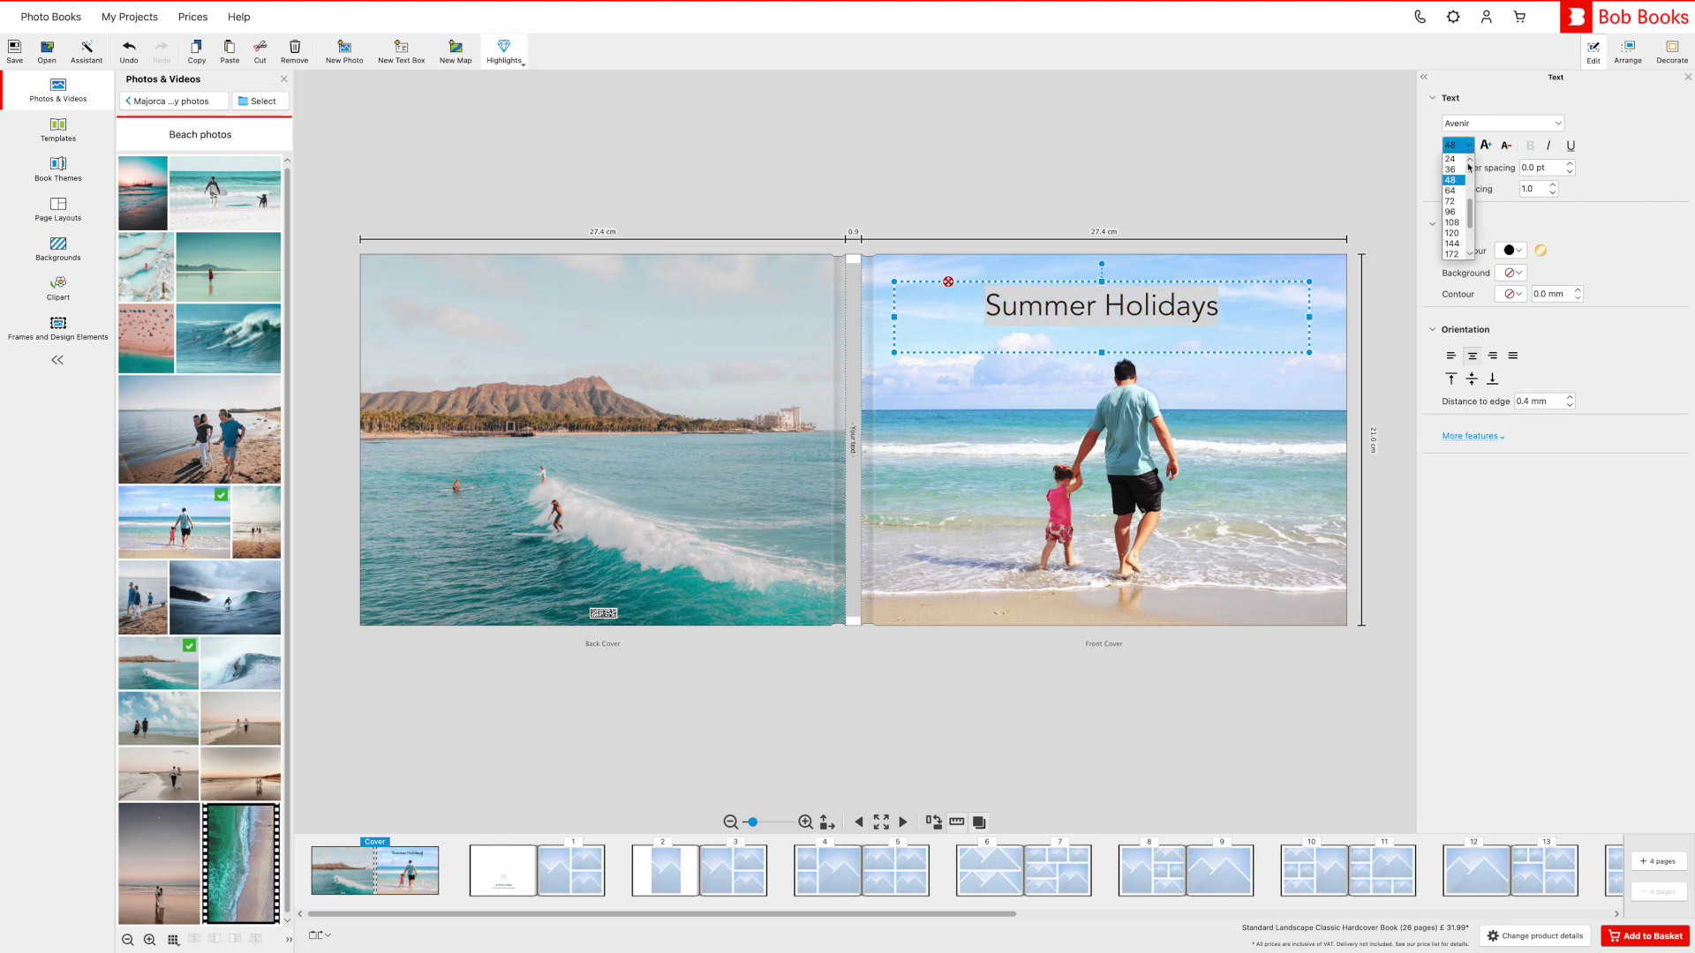
{"action": "left_click", "coordinate": [1461, 192]}
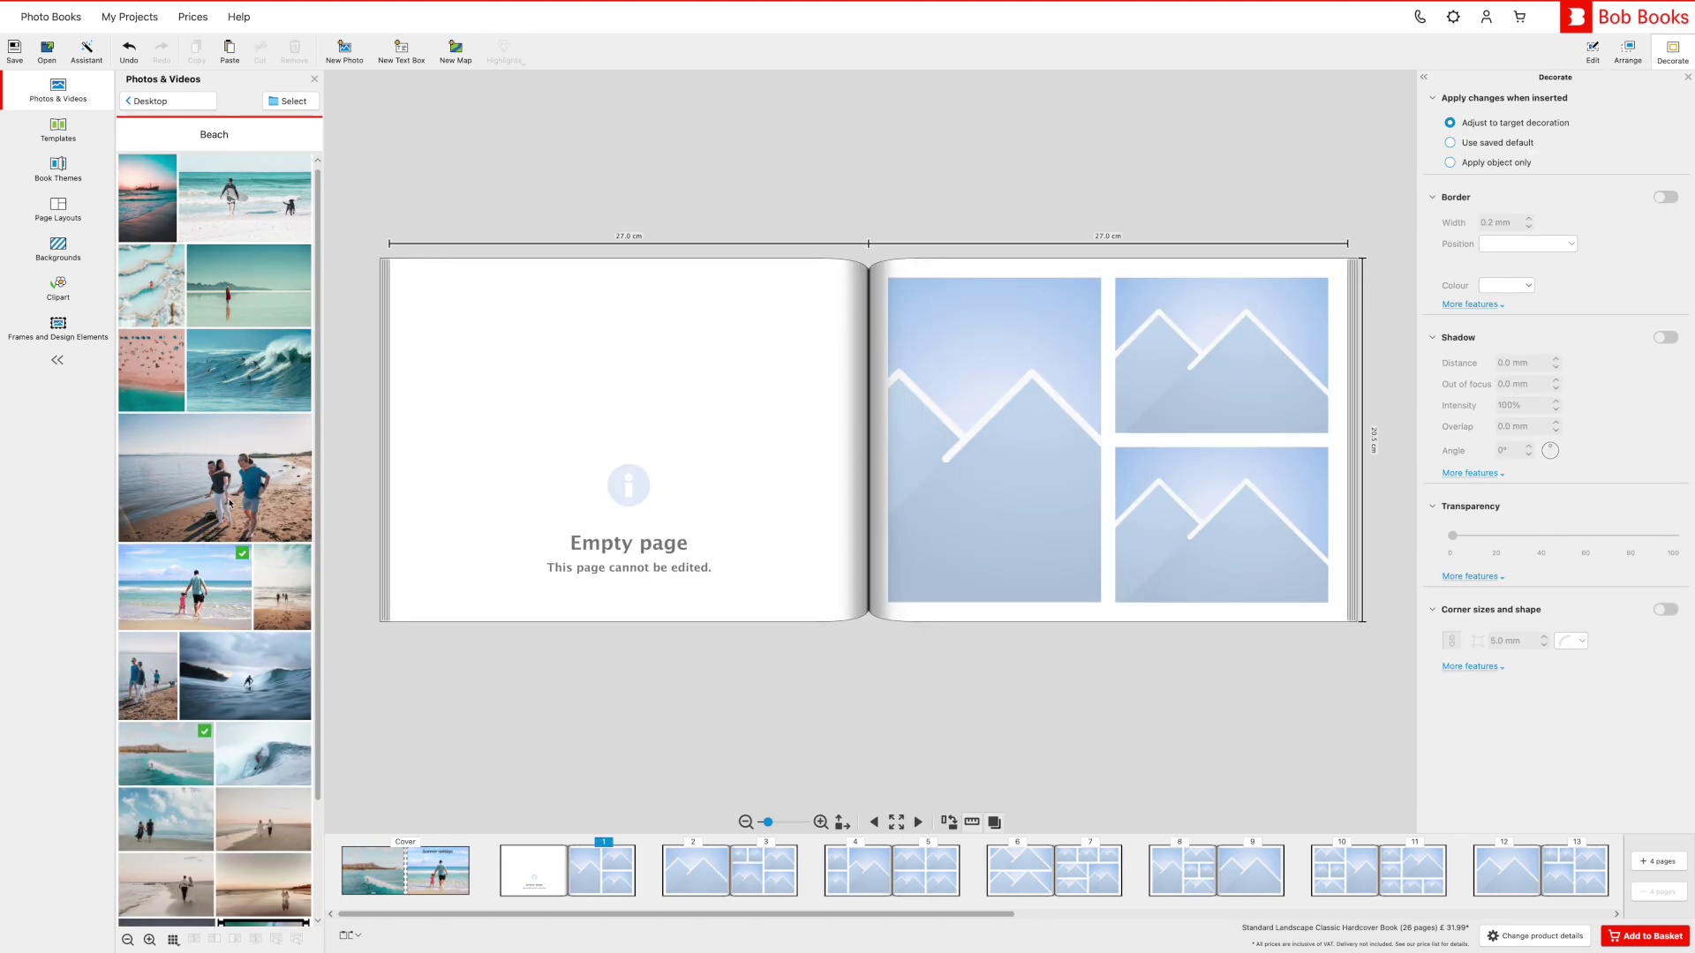
- Fill page 1's frames with the beach couple, couple-with-child and surfer-with-dog photos
{"action": "left_click_drag", "start_coordinate": [229, 503], "coordinate": [913, 483]}
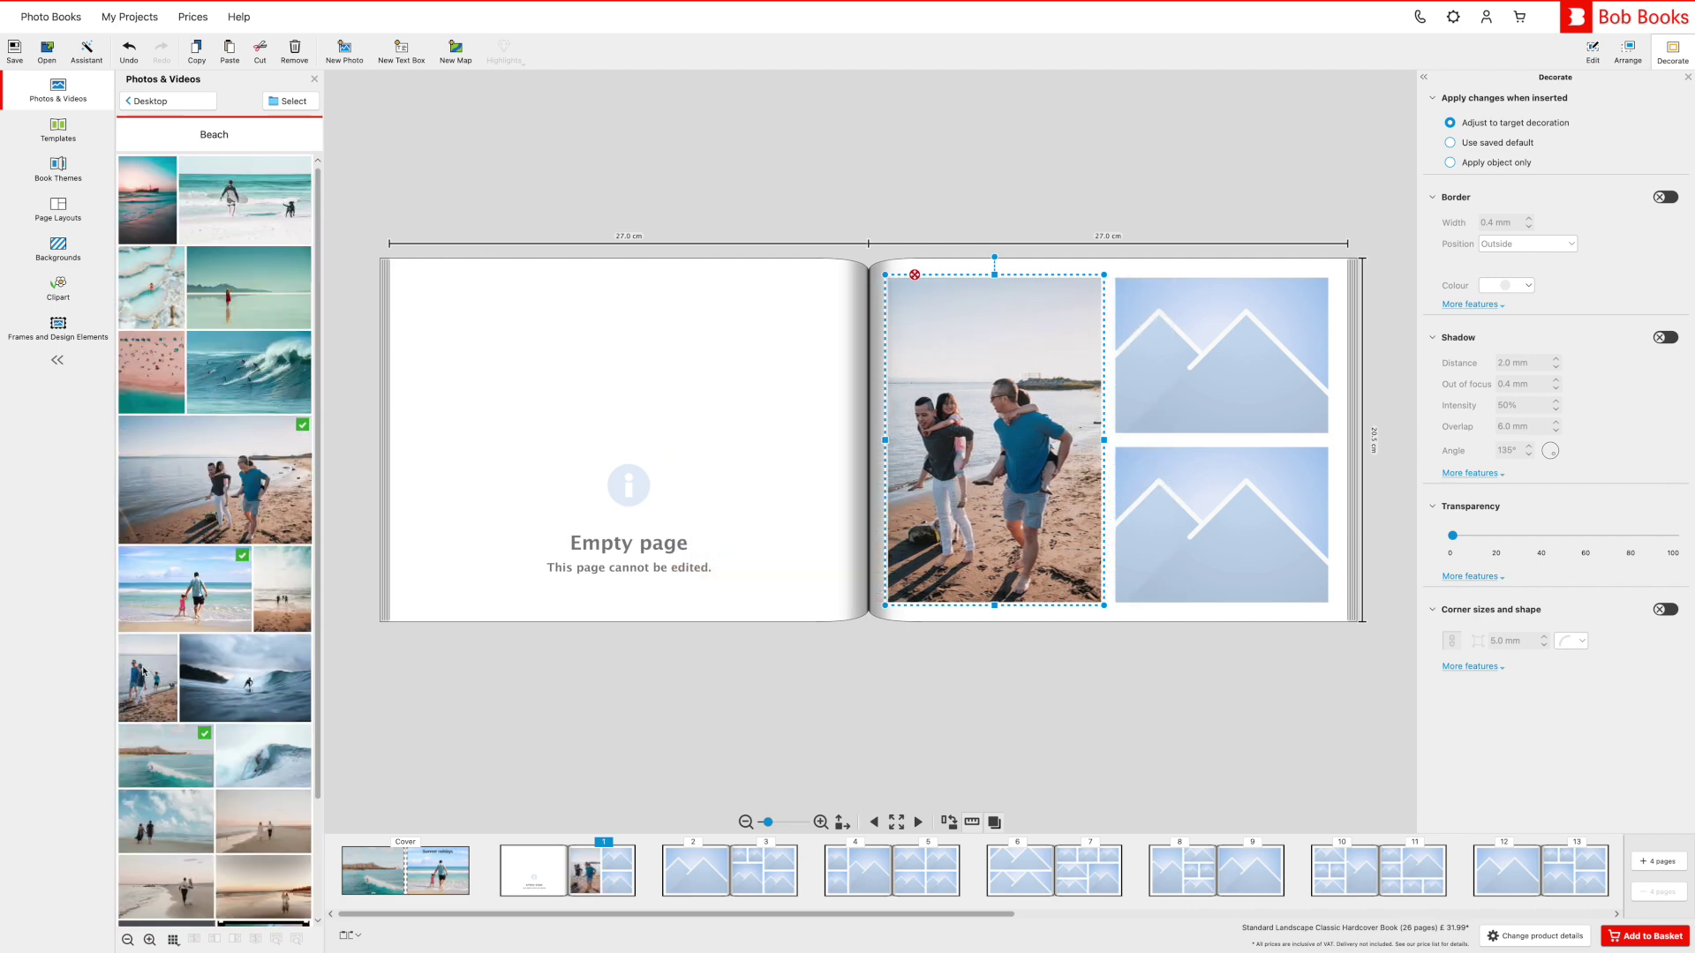
{"action": "left_click_drag", "start_coordinate": [144, 671], "coordinate": [1205, 347]}
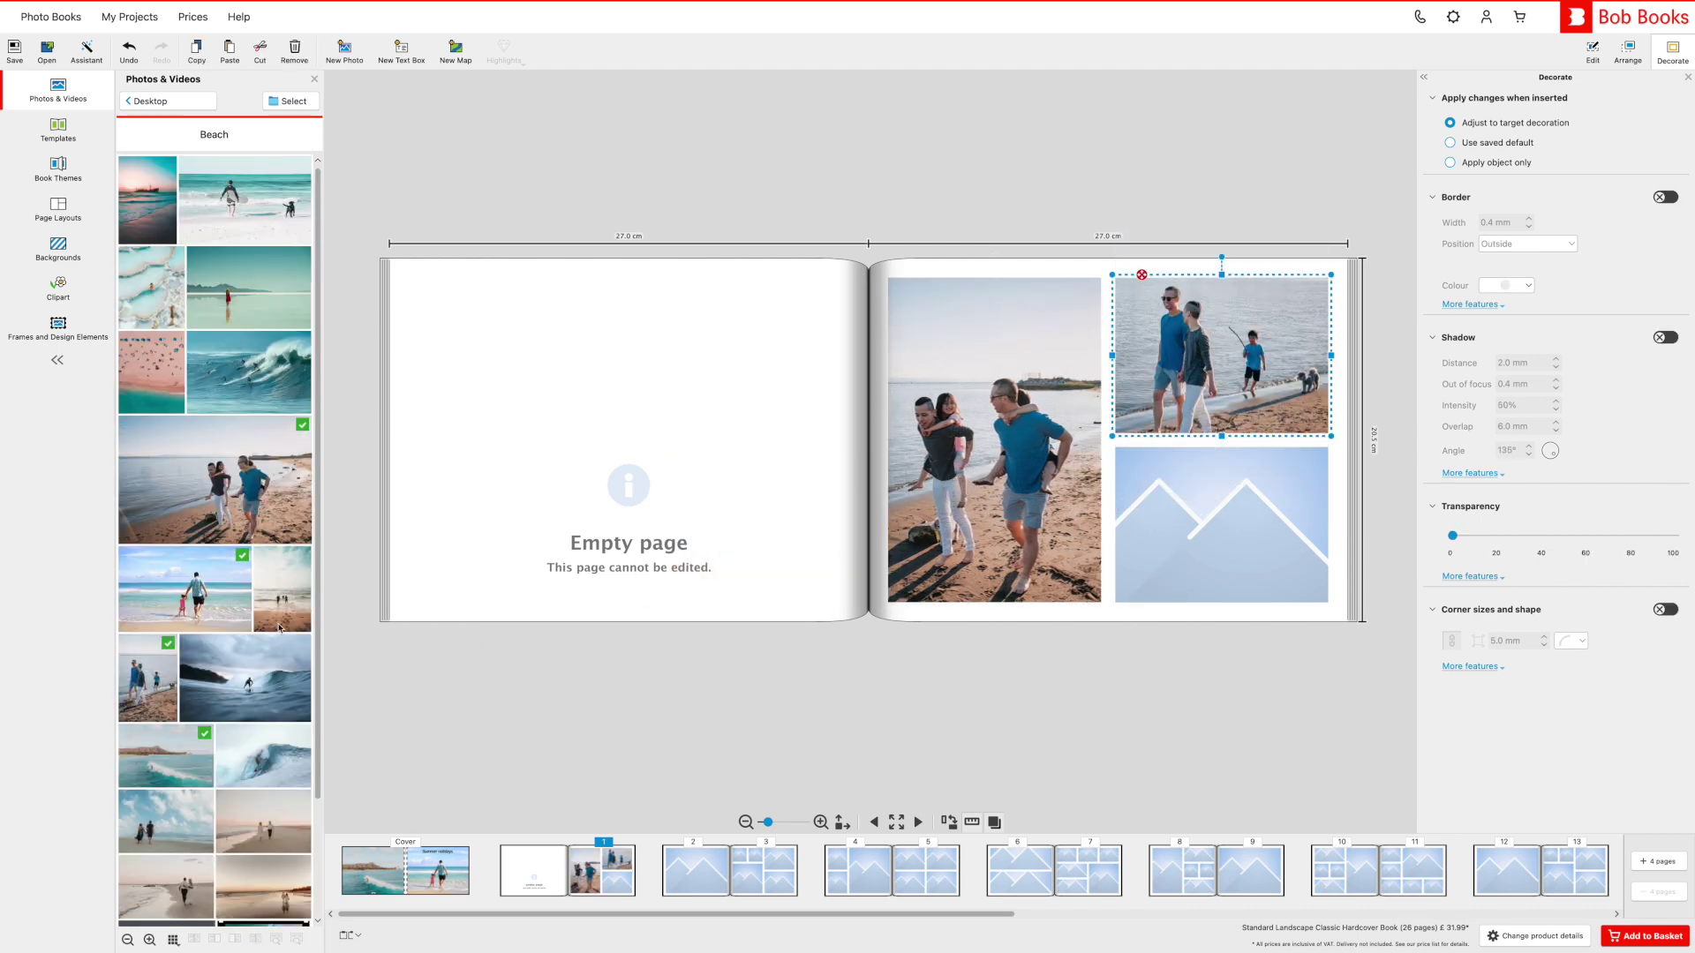
{"action": "left_click_drag", "start_coordinate": [245, 203], "coordinate": [1235, 578]}
{"action": "left_click", "coordinate": [1164, 692]}
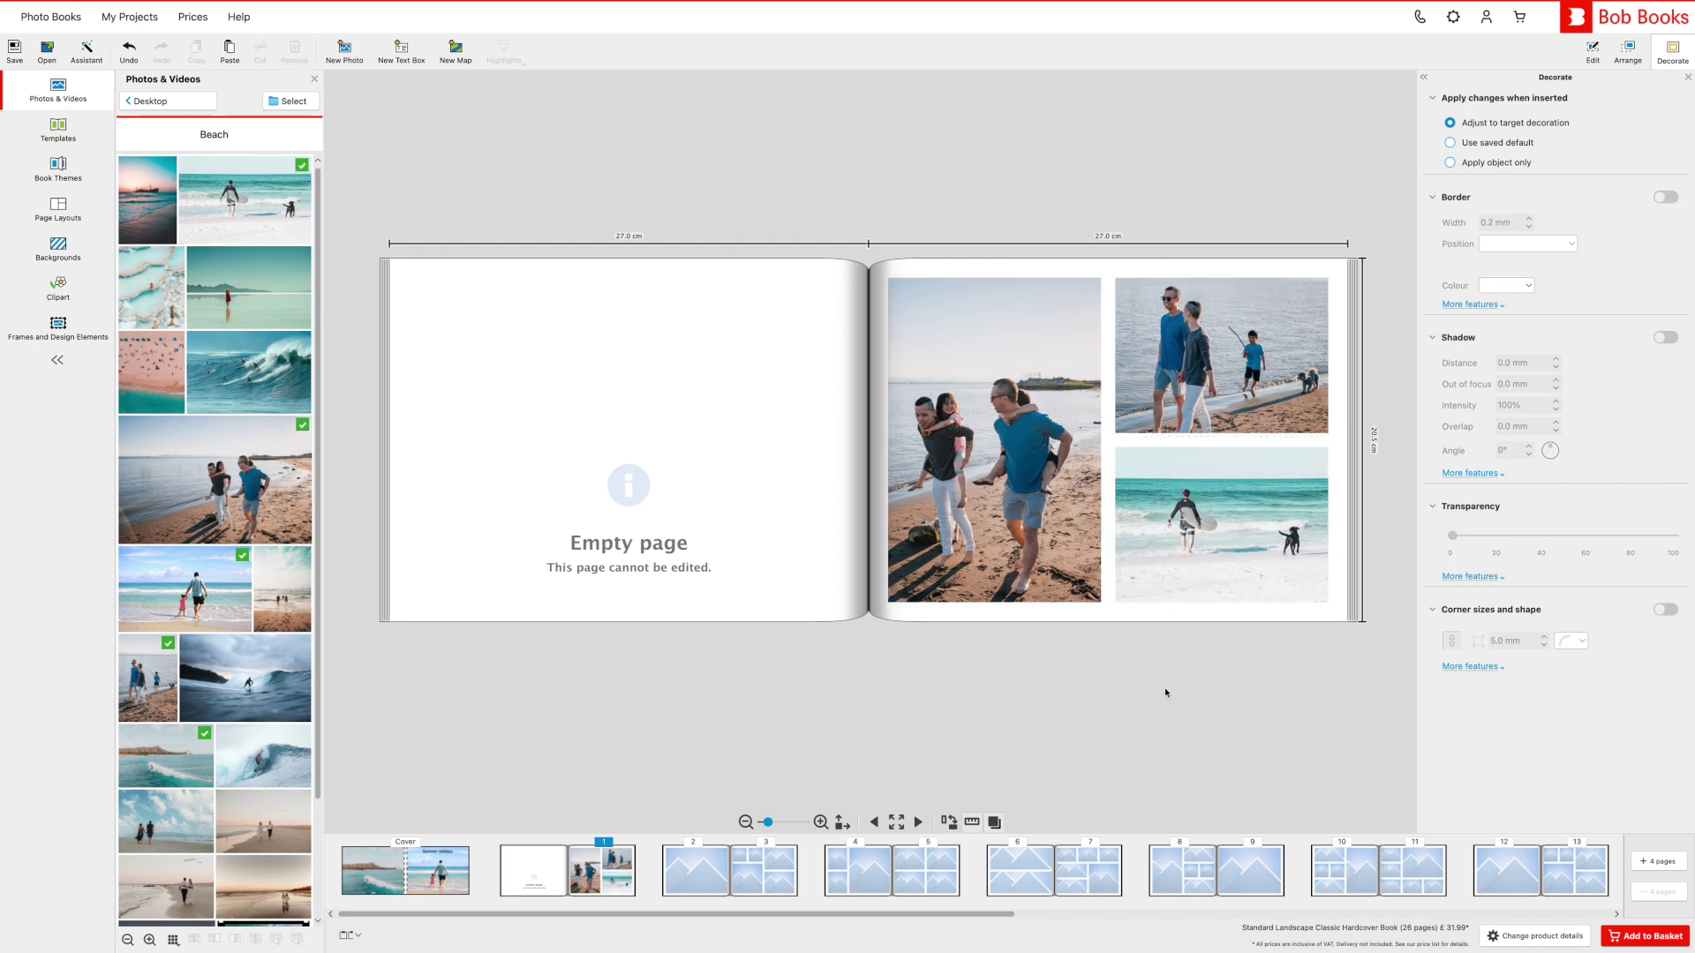
- Mirror the page 1 arrangement, then move the surfer photo right and shrink it
{"action": "key", "text": "ctrl+a"}
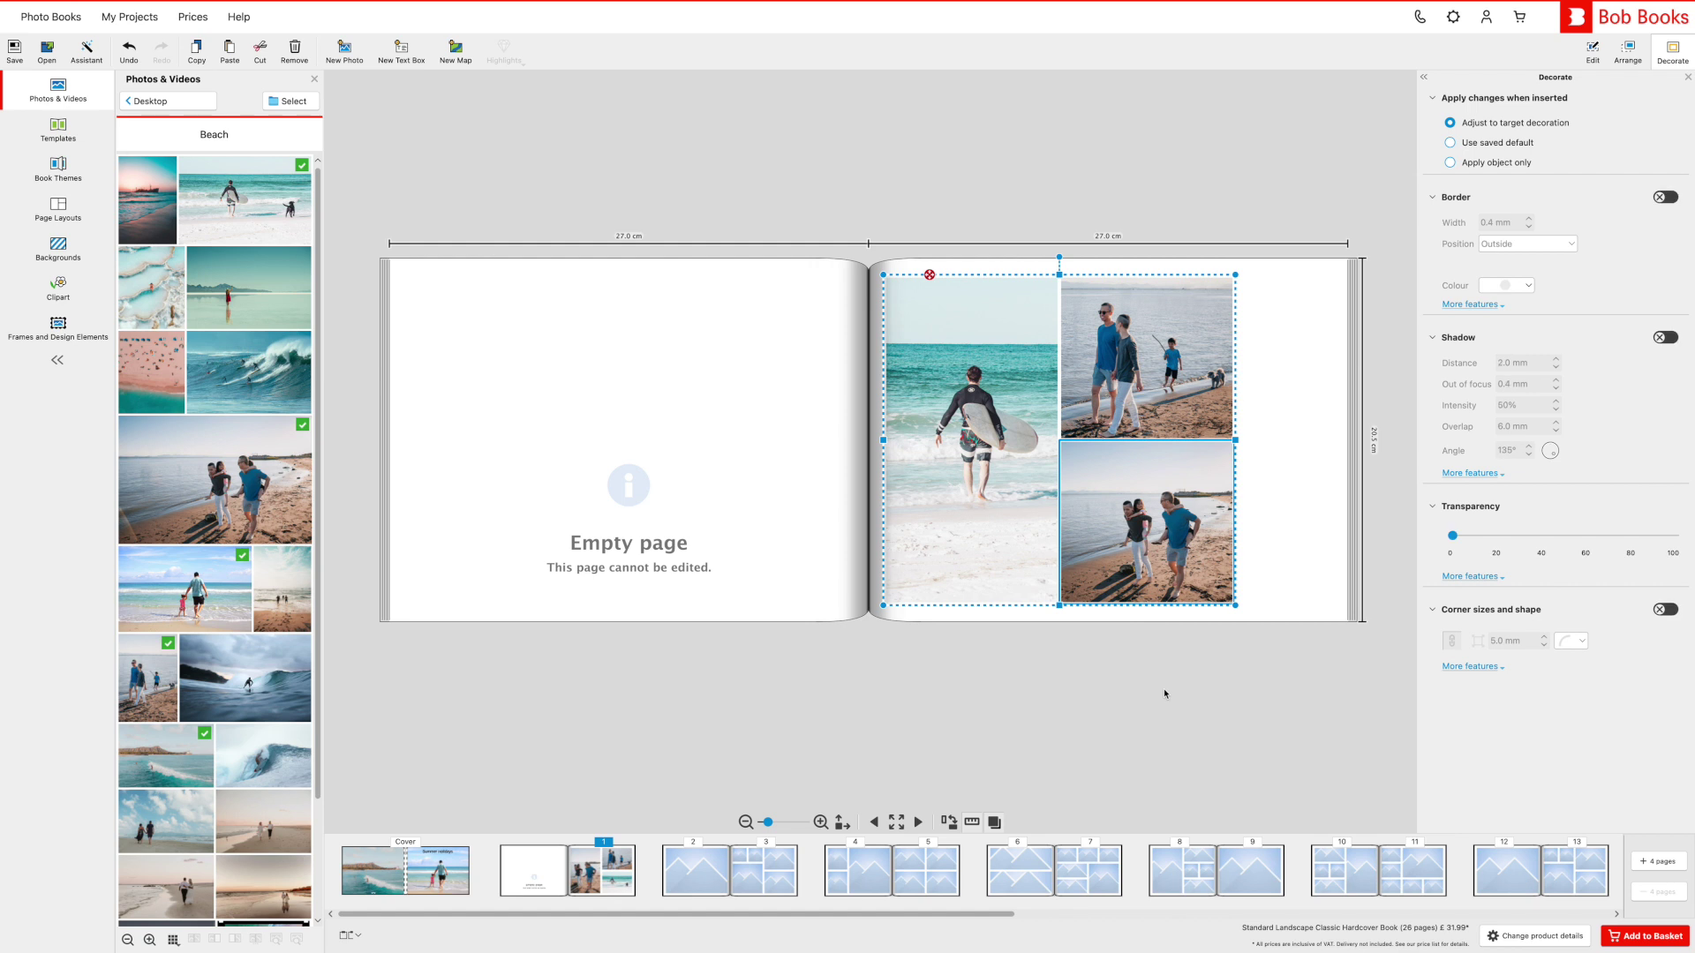
{"action": "key", "text": "ctrl+m"}
{"action": "key", "text": "ctrl+m"}
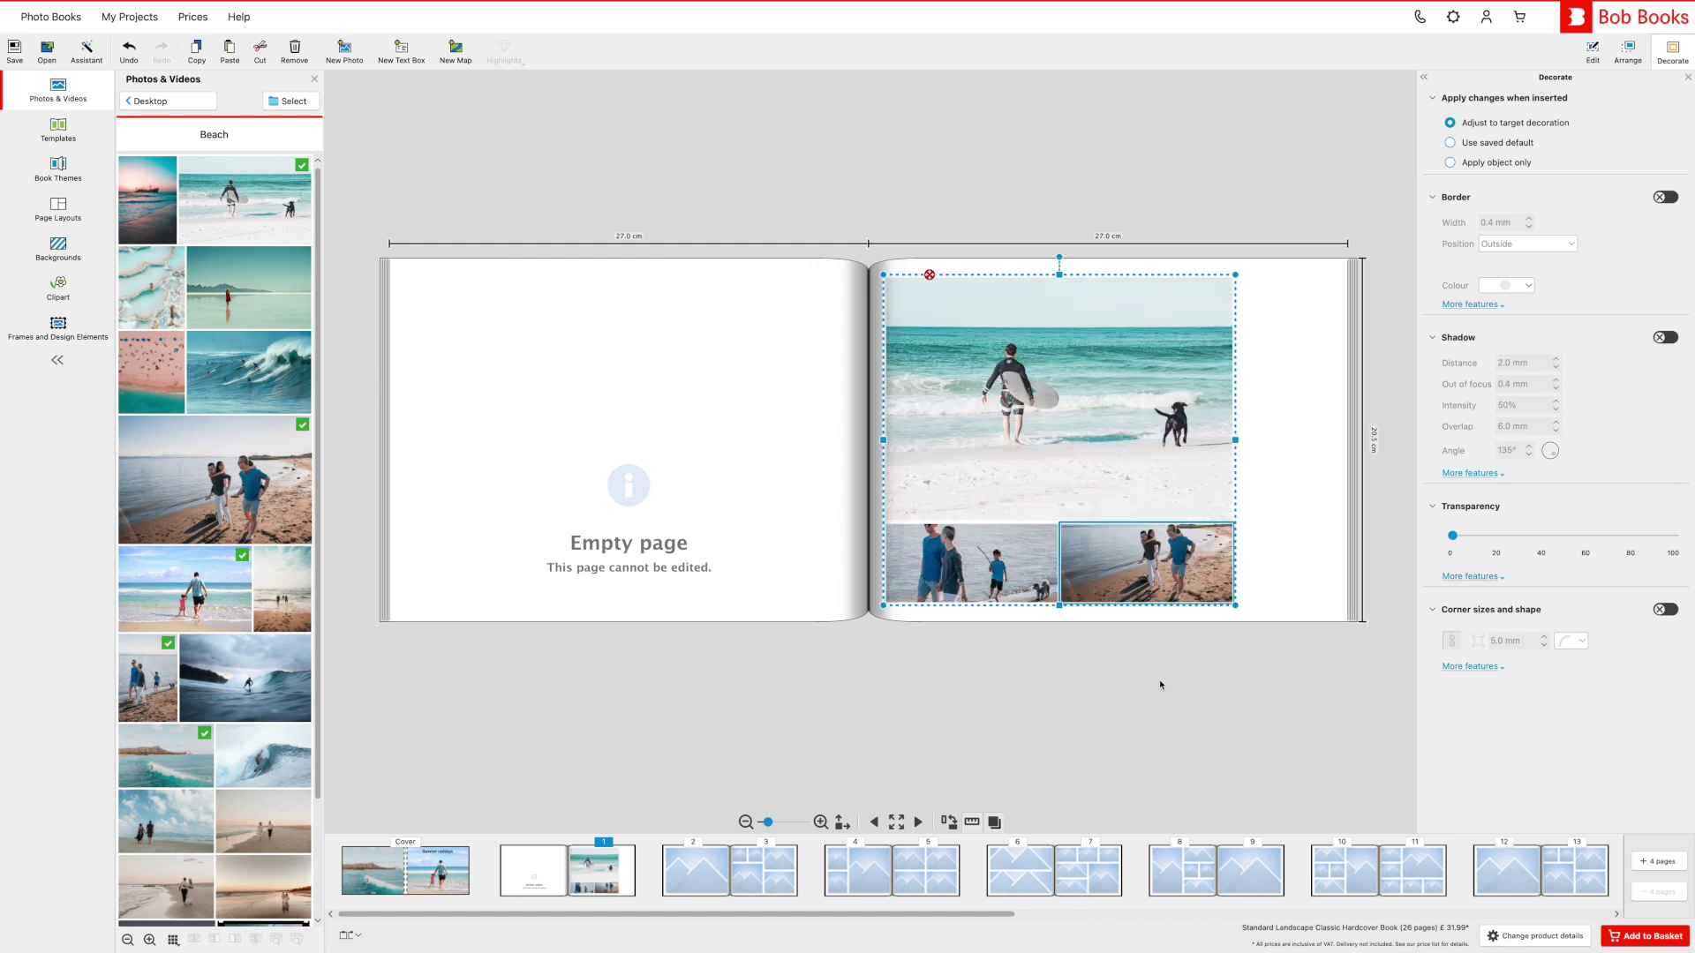
{"action": "left_click", "coordinate": [945, 359]}
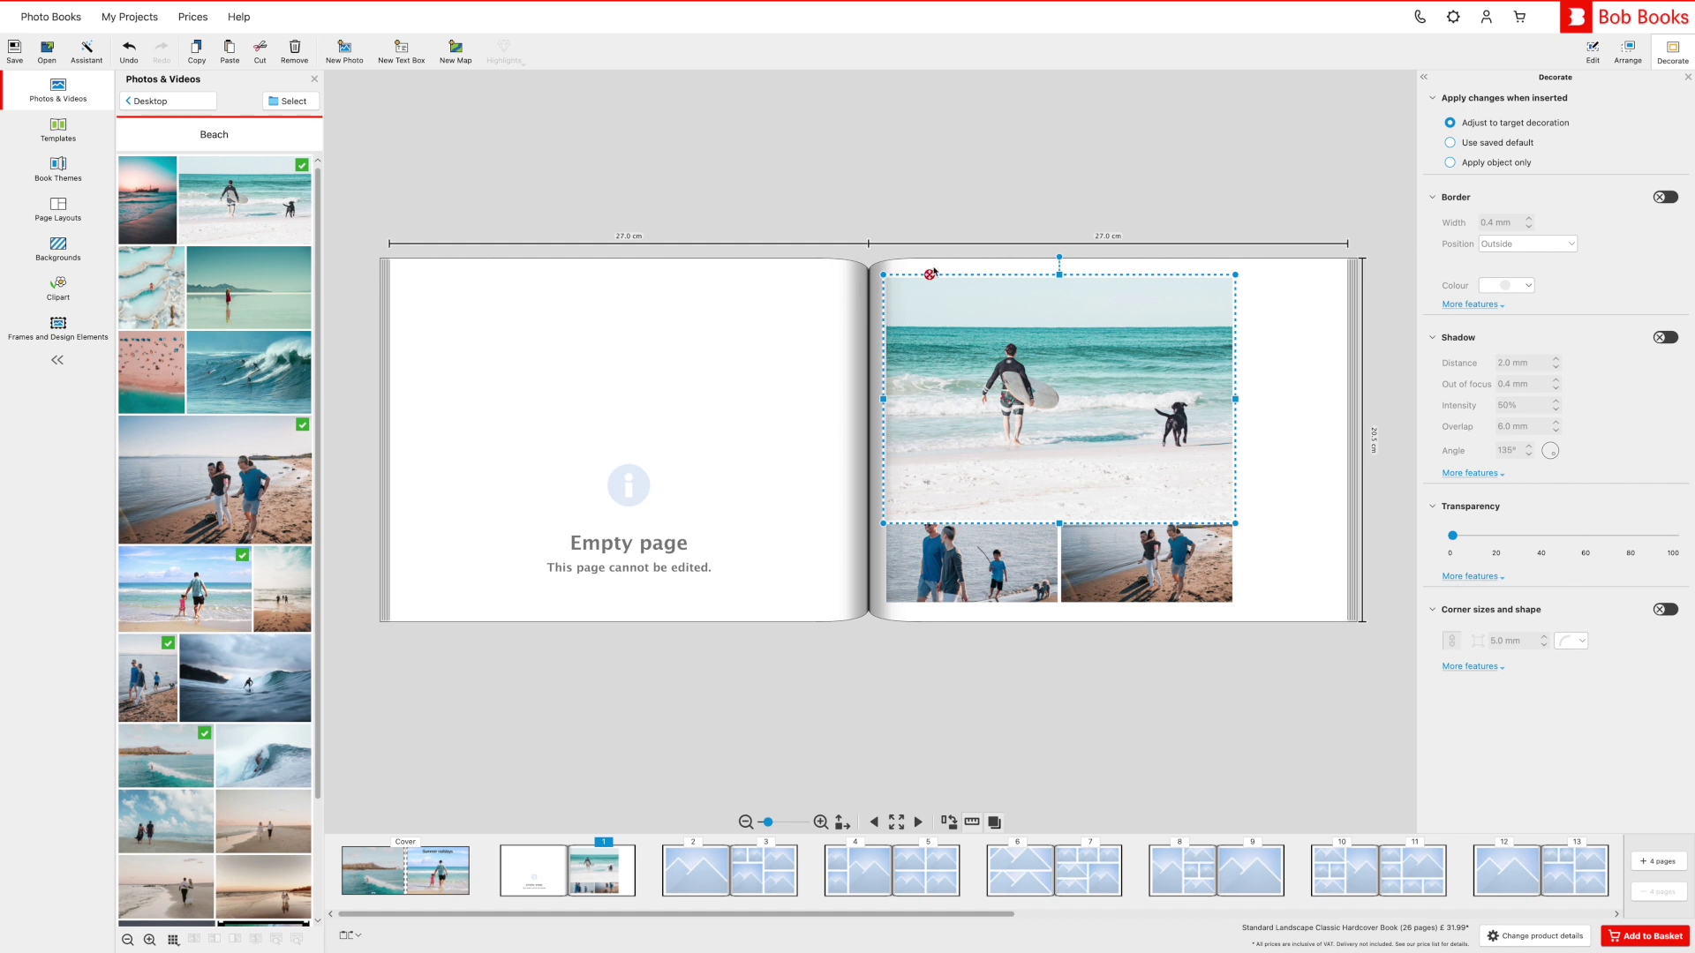
{"action": "left_click_drag", "start_coordinate": [945, 275], "coordinate": [1032, 266]}
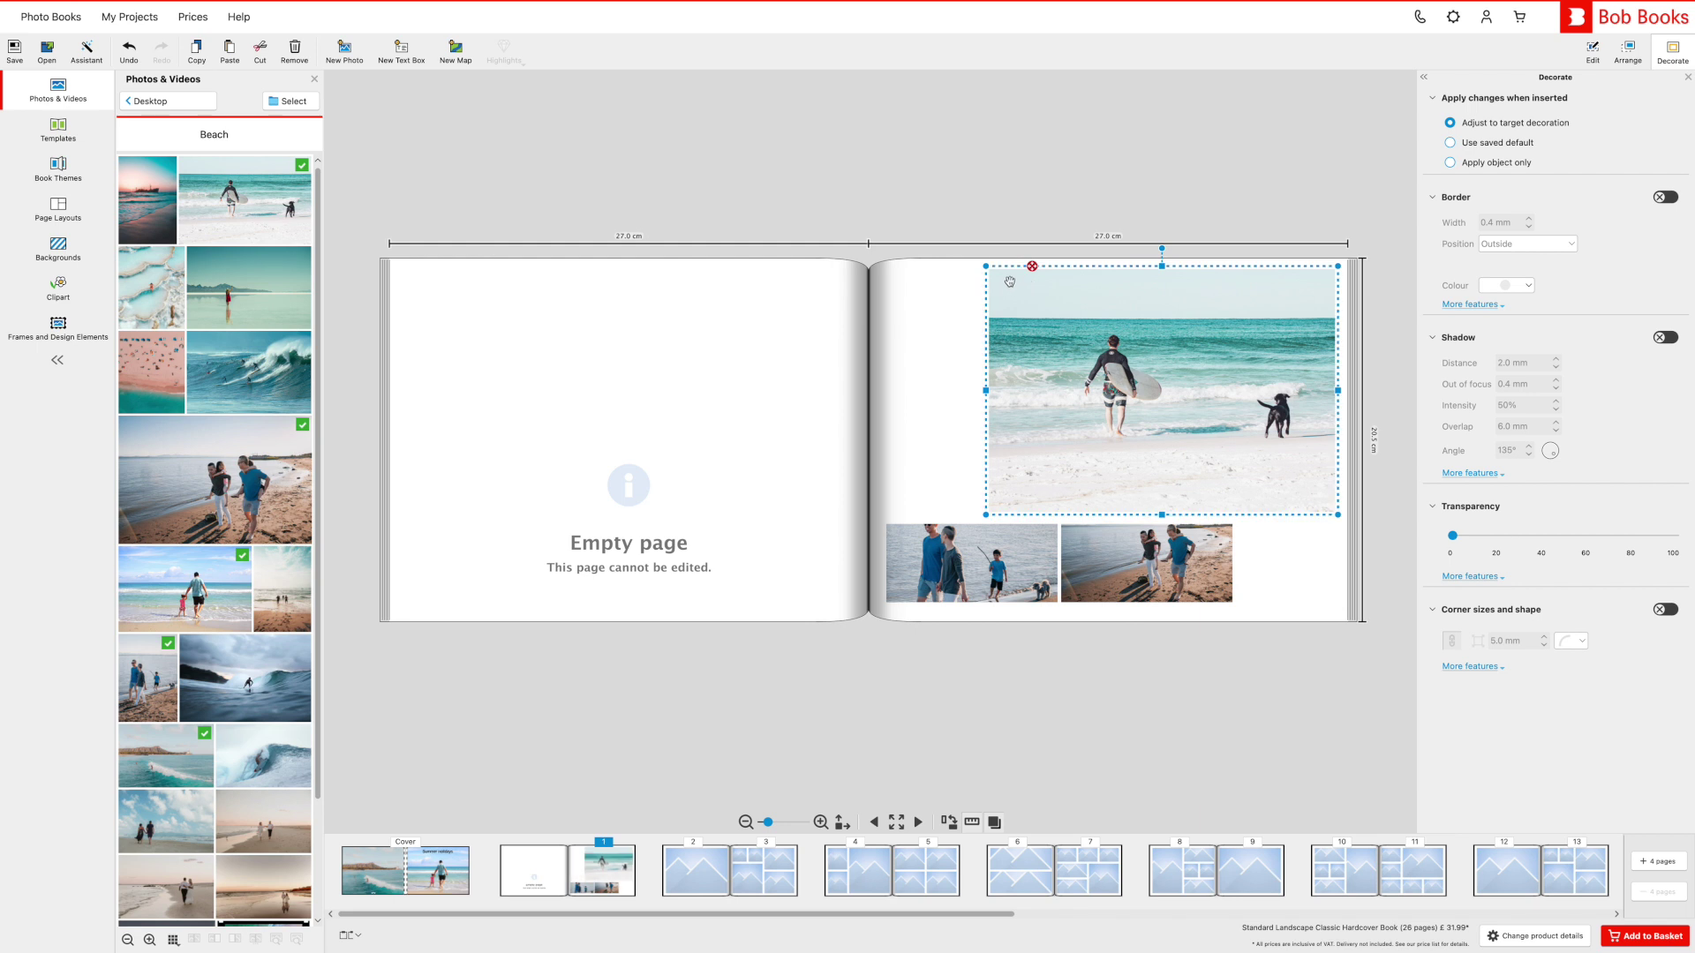
{"action": "mouse_move", "coordinate": [985, 266]}
{"action": "left_mouse_down"}
{"action": "mouse_move", "coordinate": [1068, 302]}
{"action": "mouse_move", "coordinate": [986, 267]}
{"action": "left_mouse_up"}
{"action": "right_click", "coordinate": [1012, 468]}
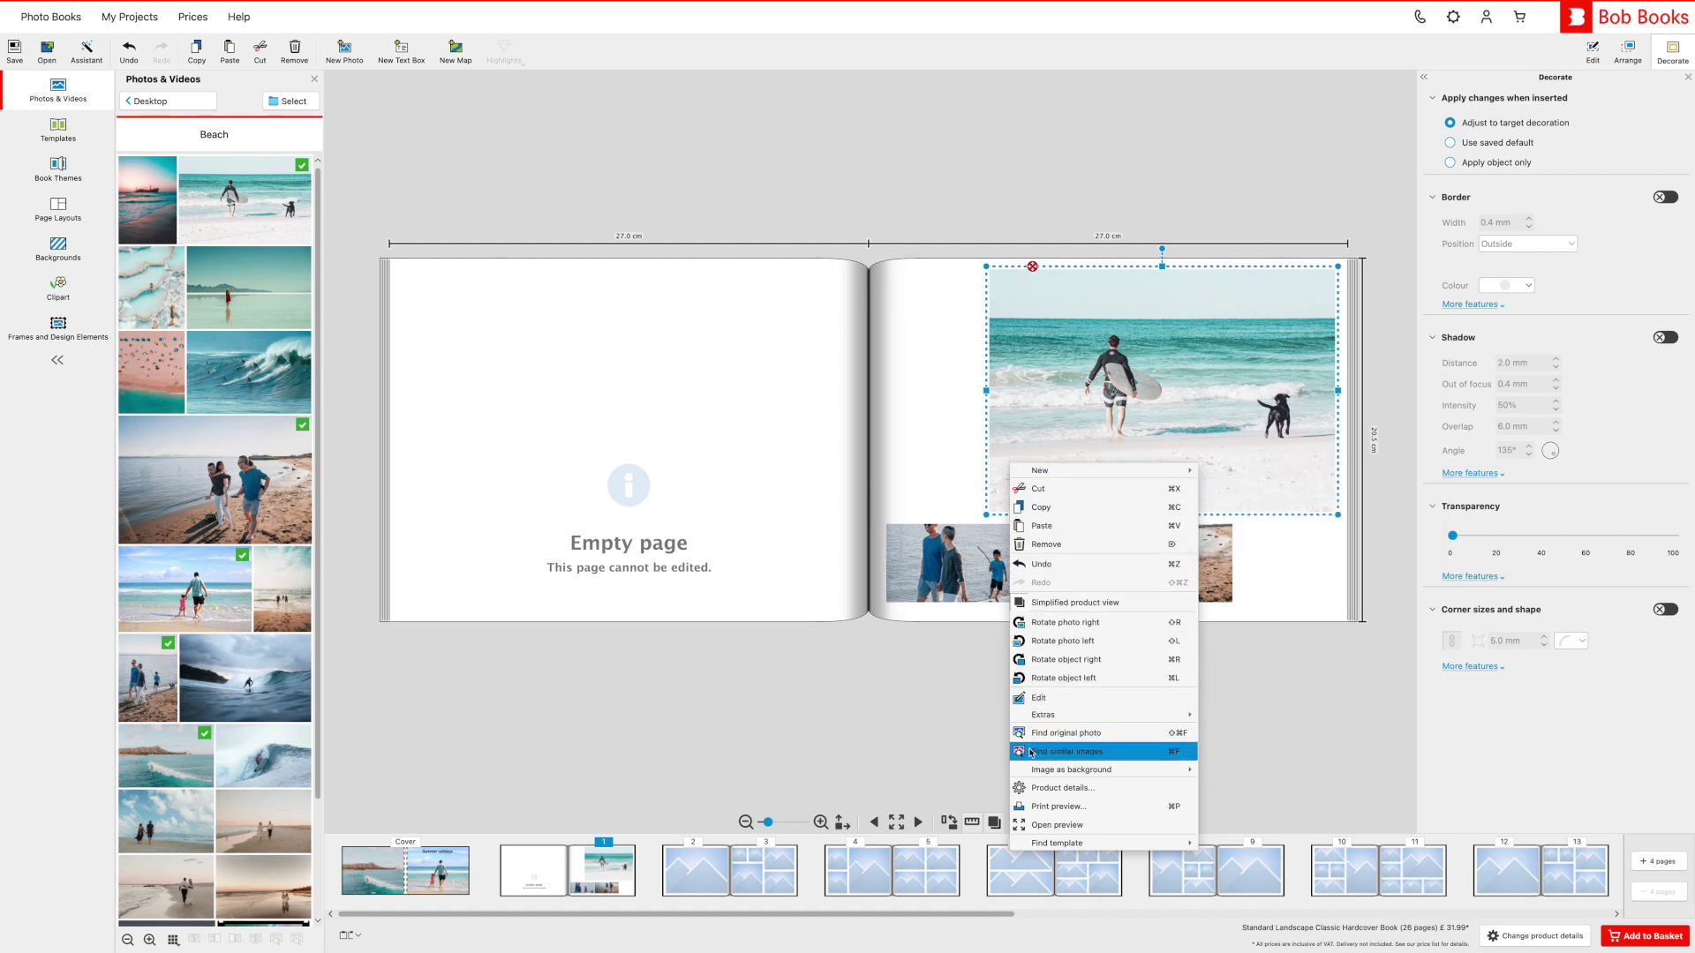
{"action": "left_click", "coordinate": [906, 460]}
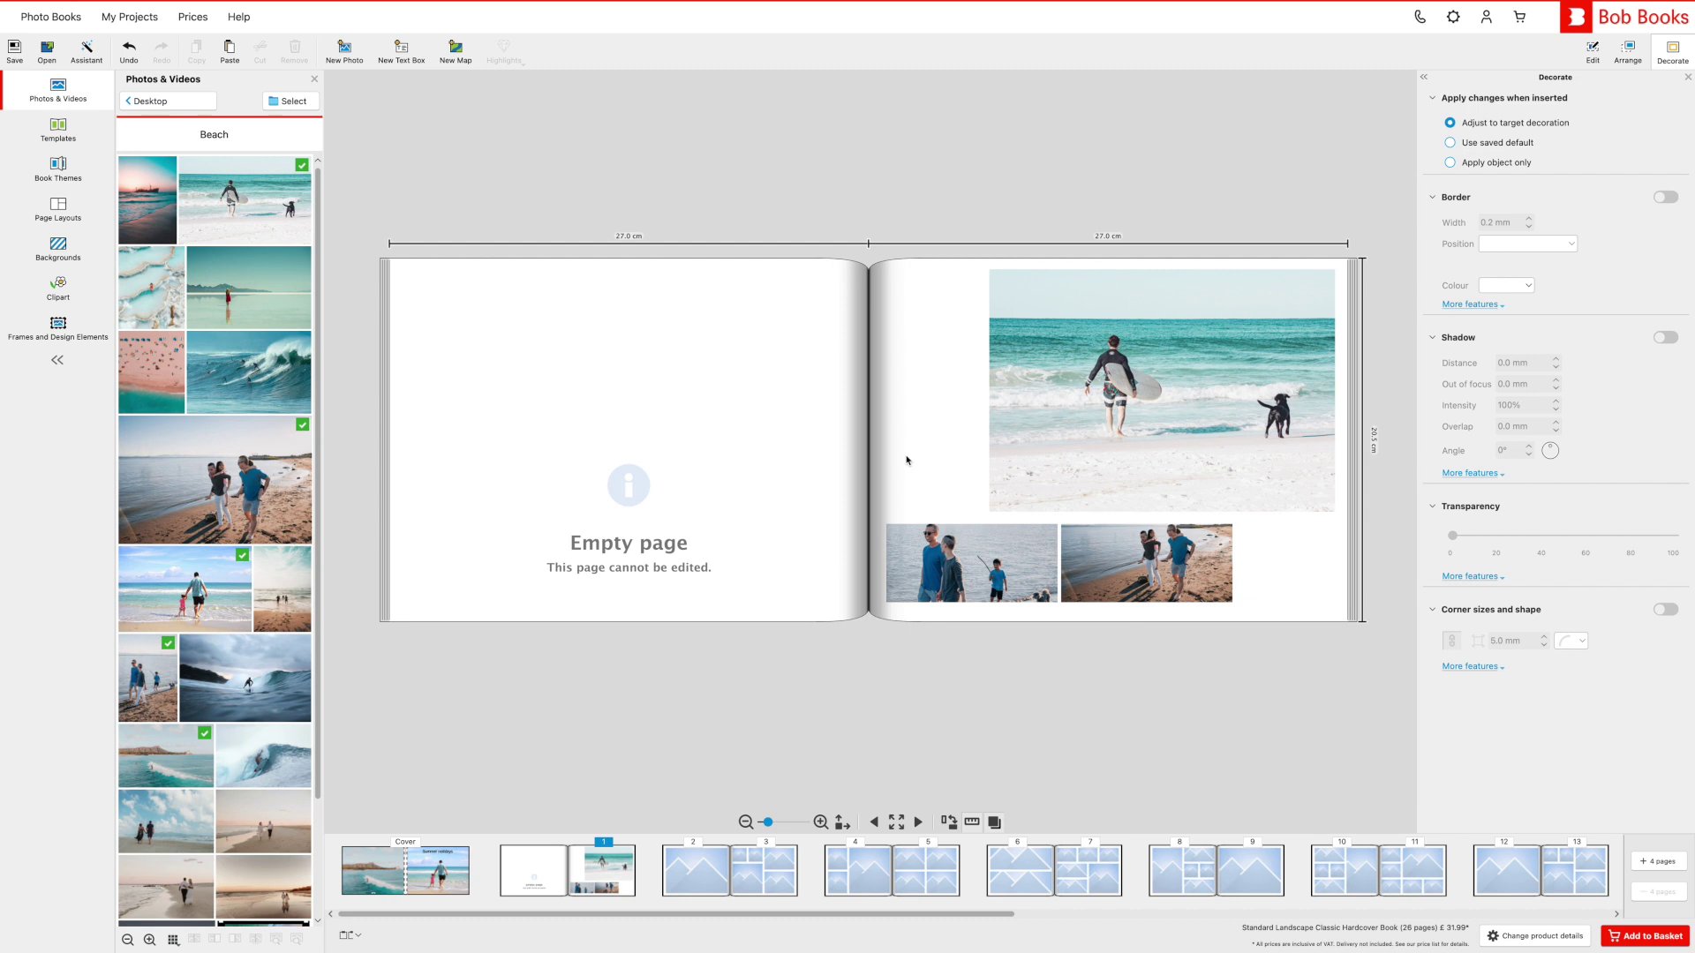
- Apply a three-photo page layout to page 1, with one wide photo above two smaller ones
{"action": "left_click", "coordinate": [1102, 446]}
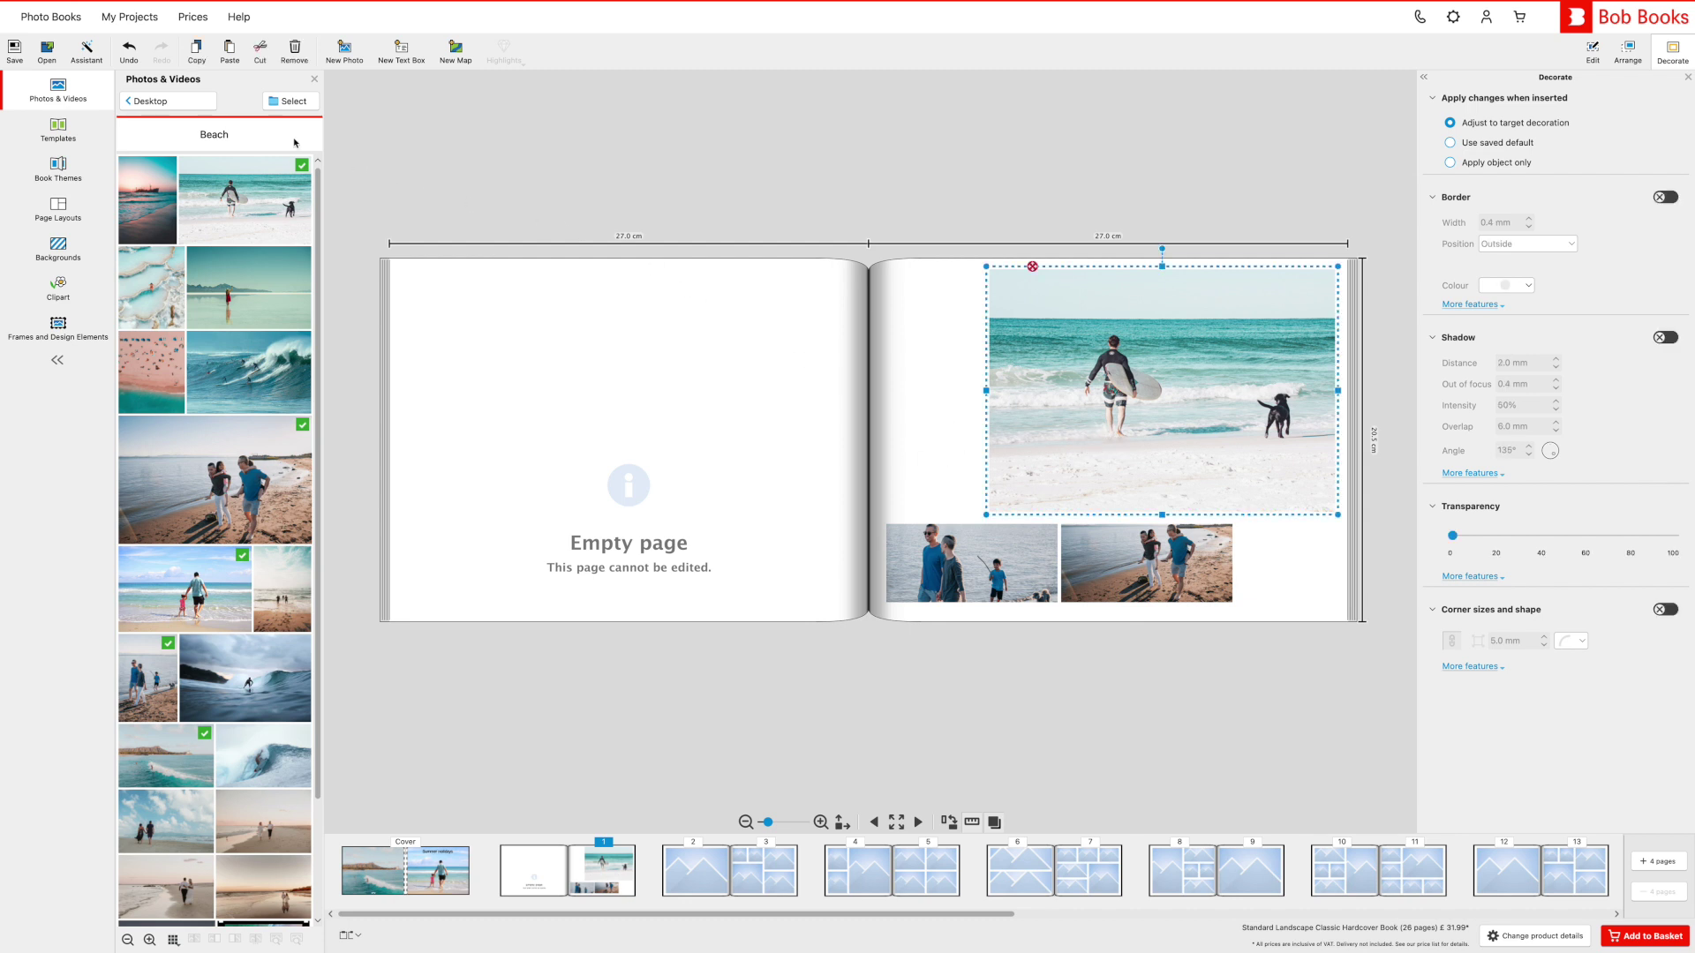
{"action": "left_click", "coordinate": [49, 204]}
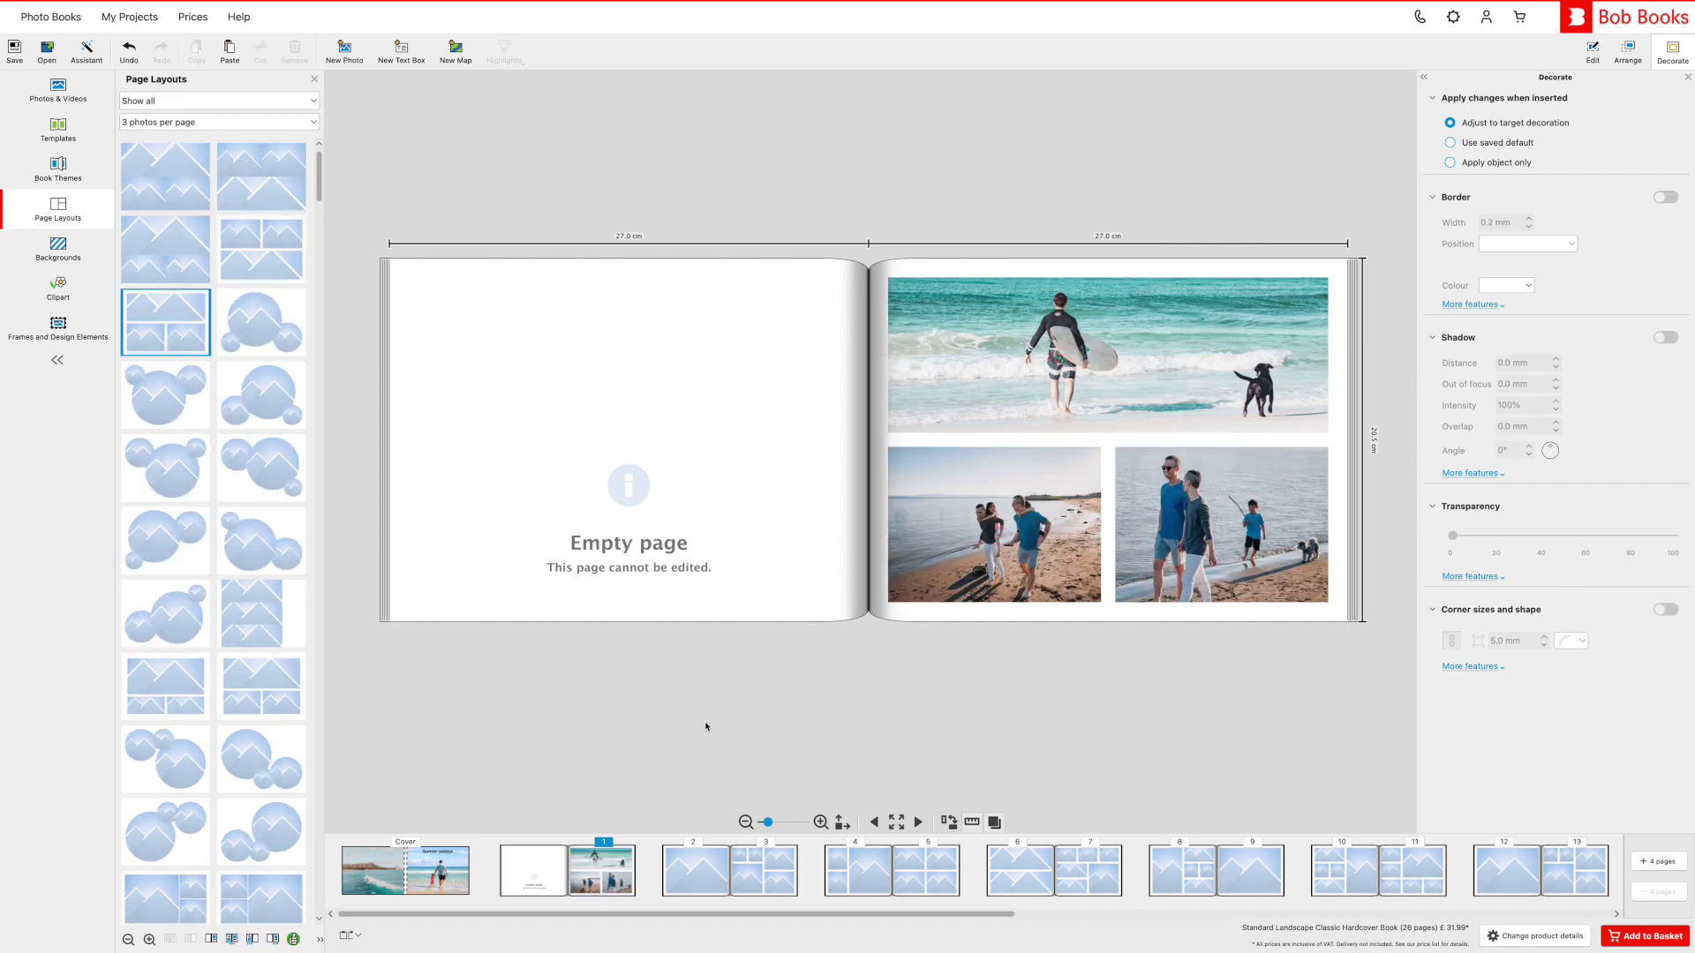
{"action": "scroll", "coordinate": [238, 620], "scroll_direction": "down", "scroll_amount": 10}
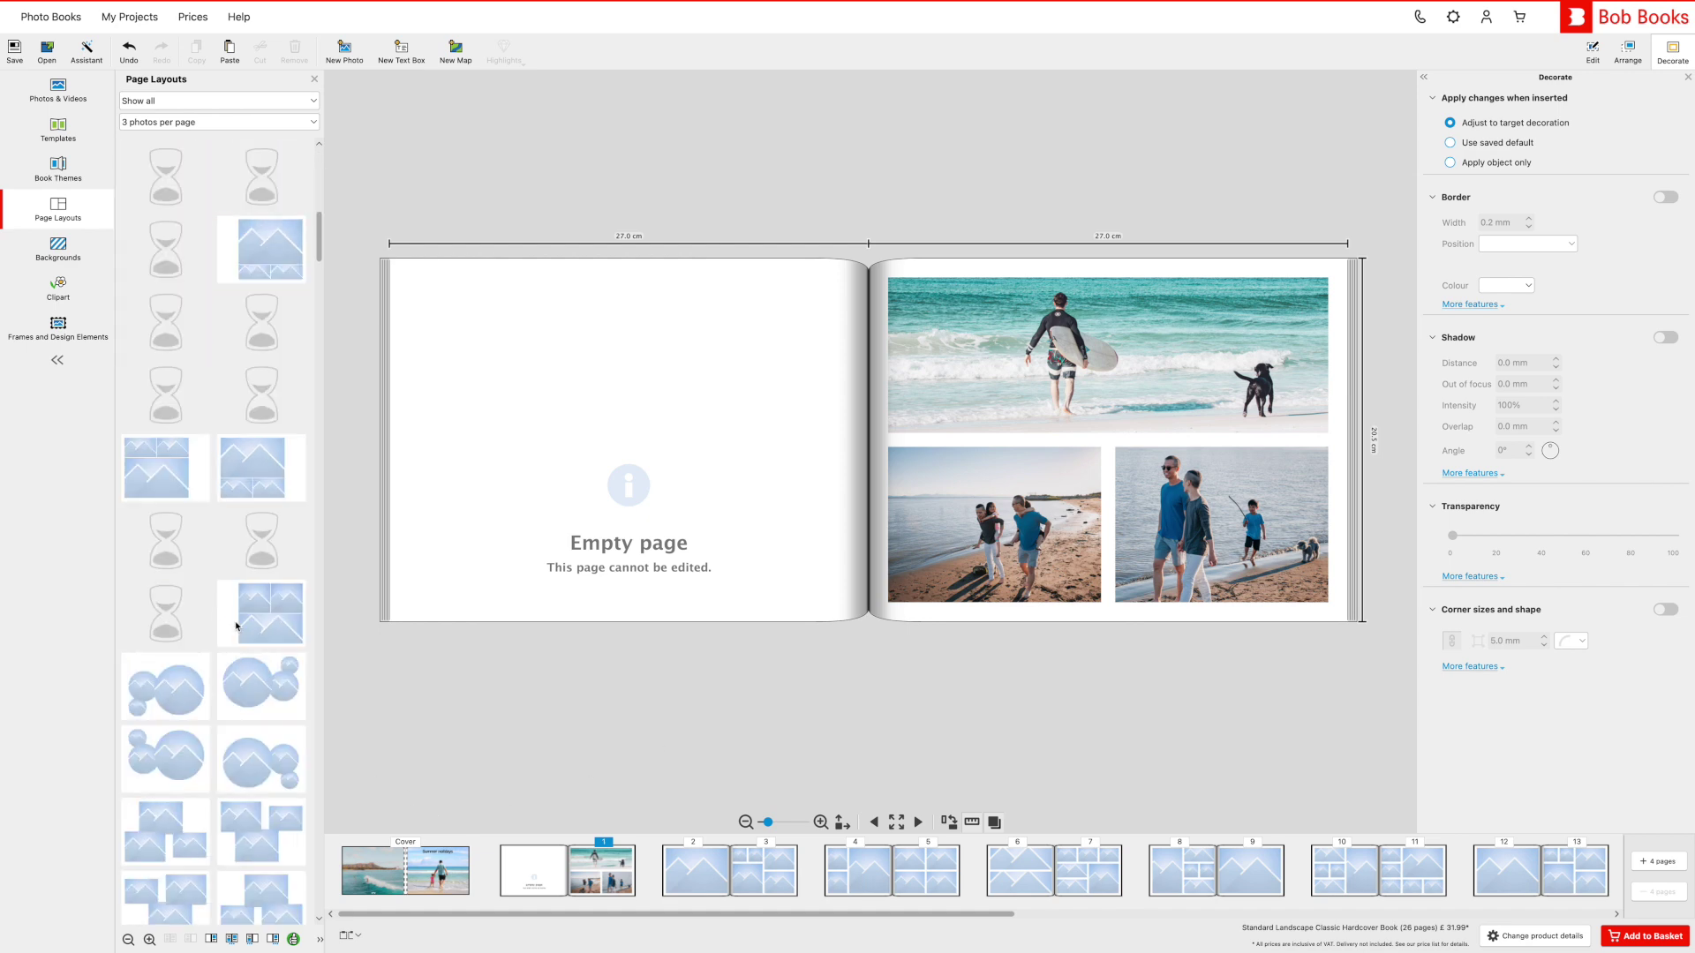
{"action": "scroll", "coordinate": [243, 693], "scroll_direction": "down", "scroll_amount": 15}
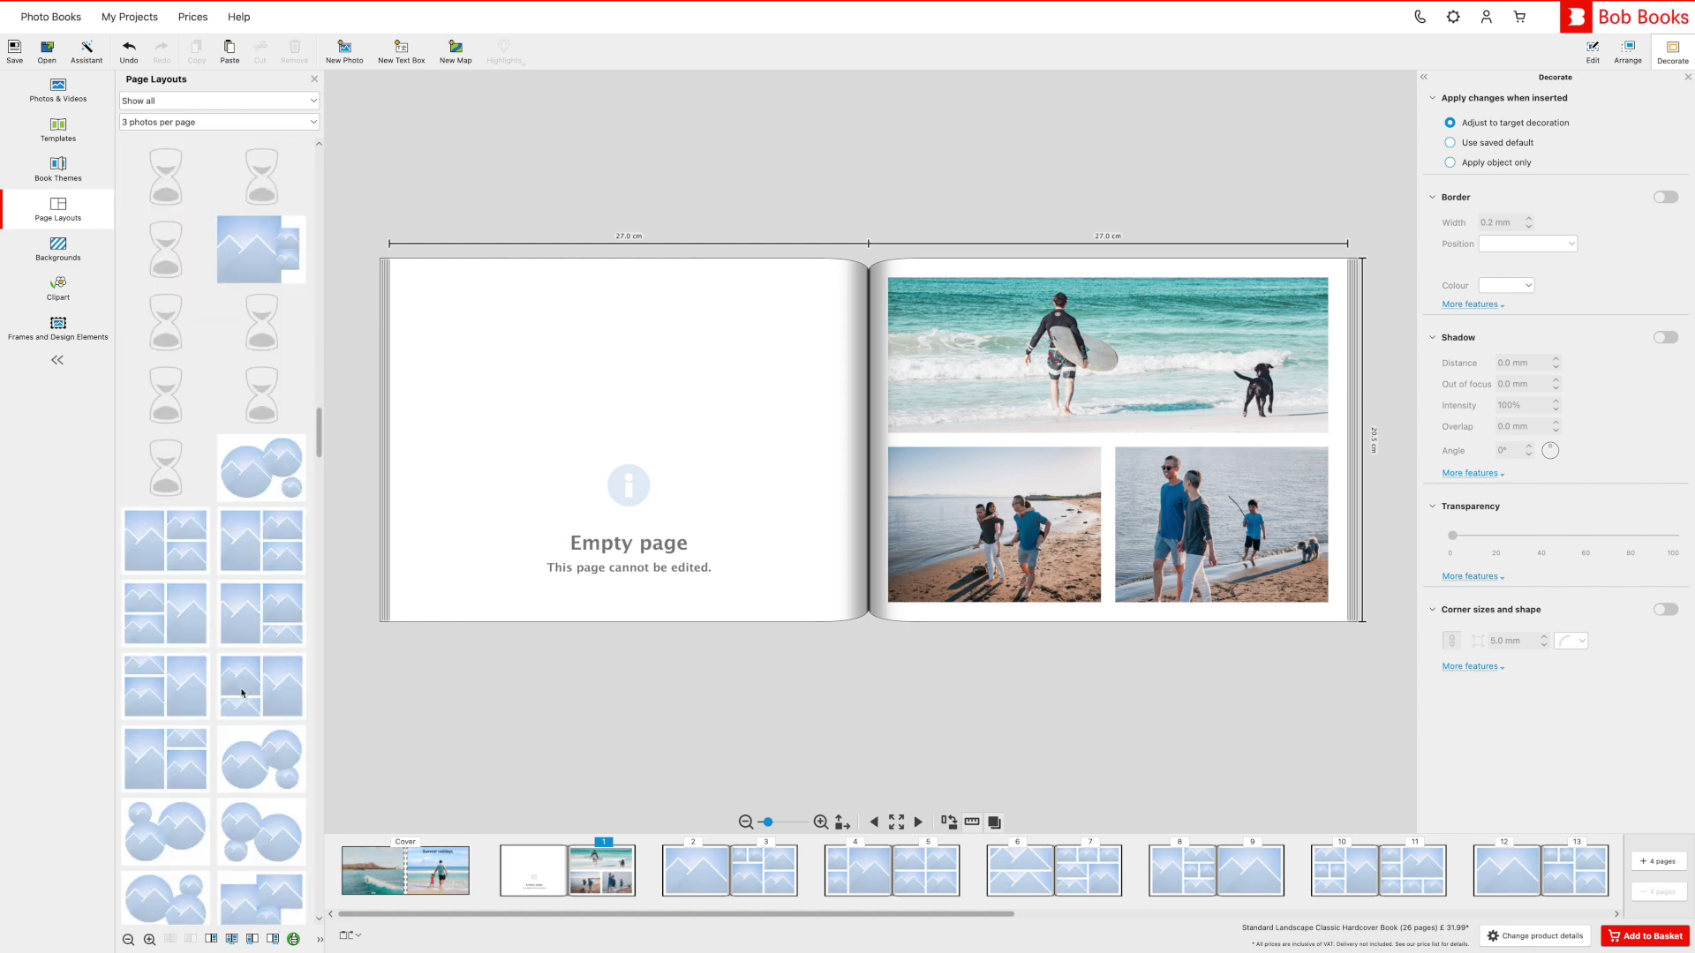
{"action": "scroll", "coordinate": [239, 695], "scroll_direction": "down", "scroll_amount": 10}
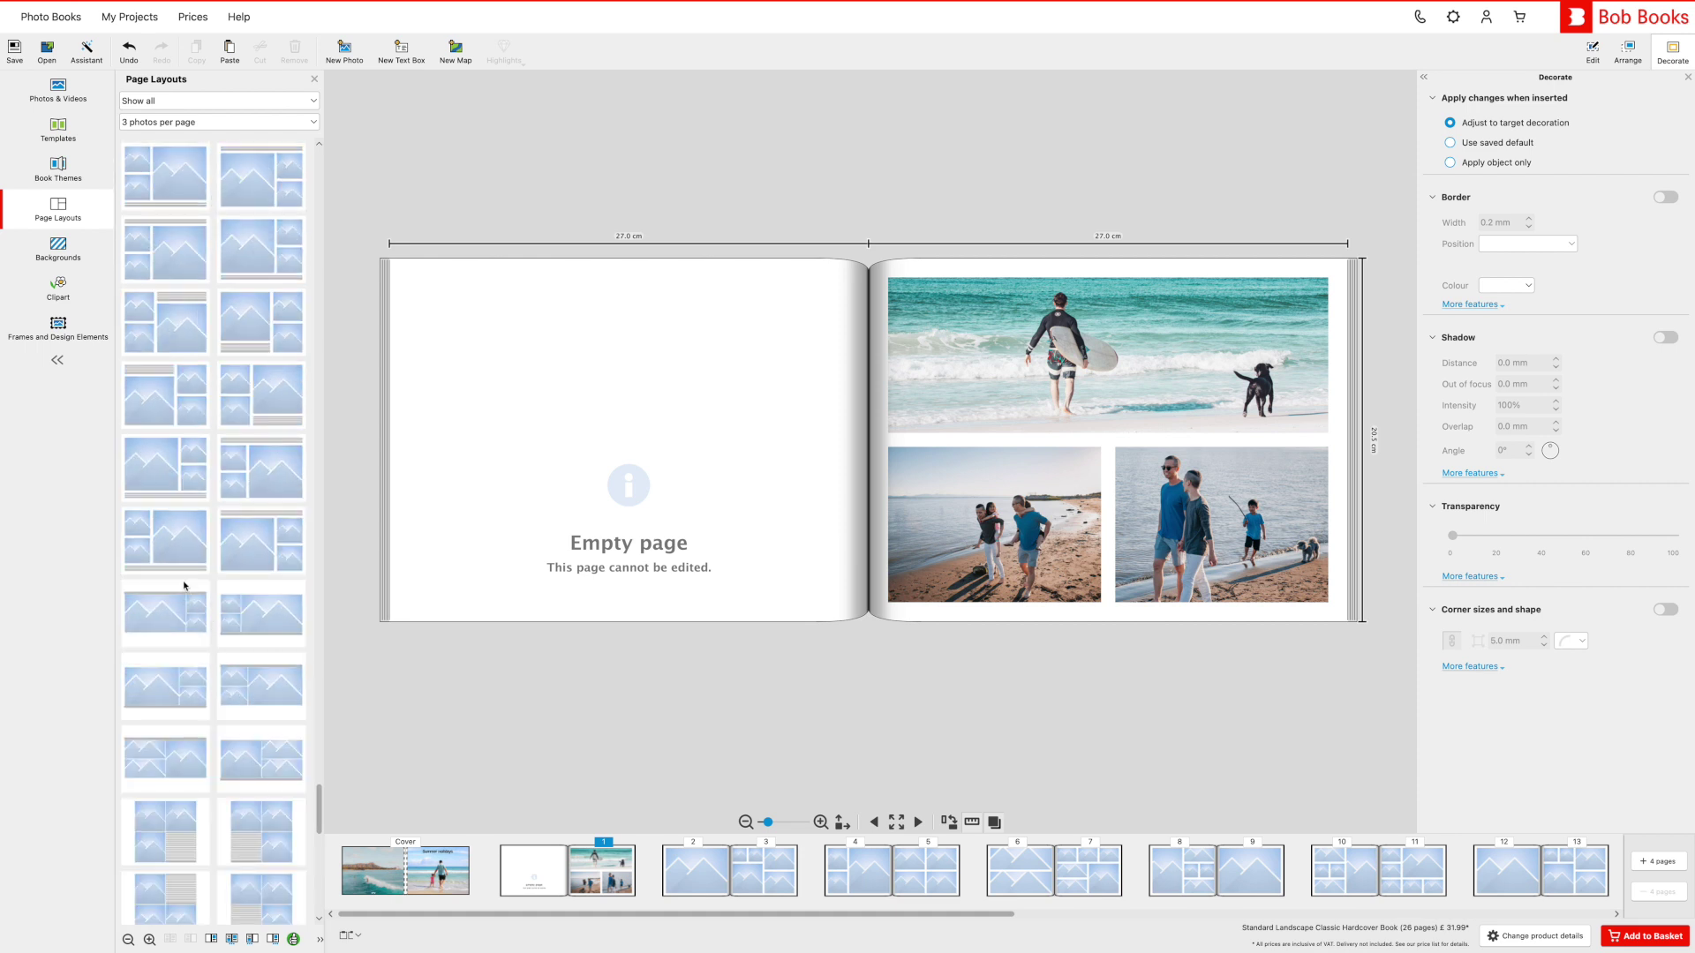
{"action": "left_click_drag", "start_coordinate": [167, 560], "coordinate": [1208, 545]}
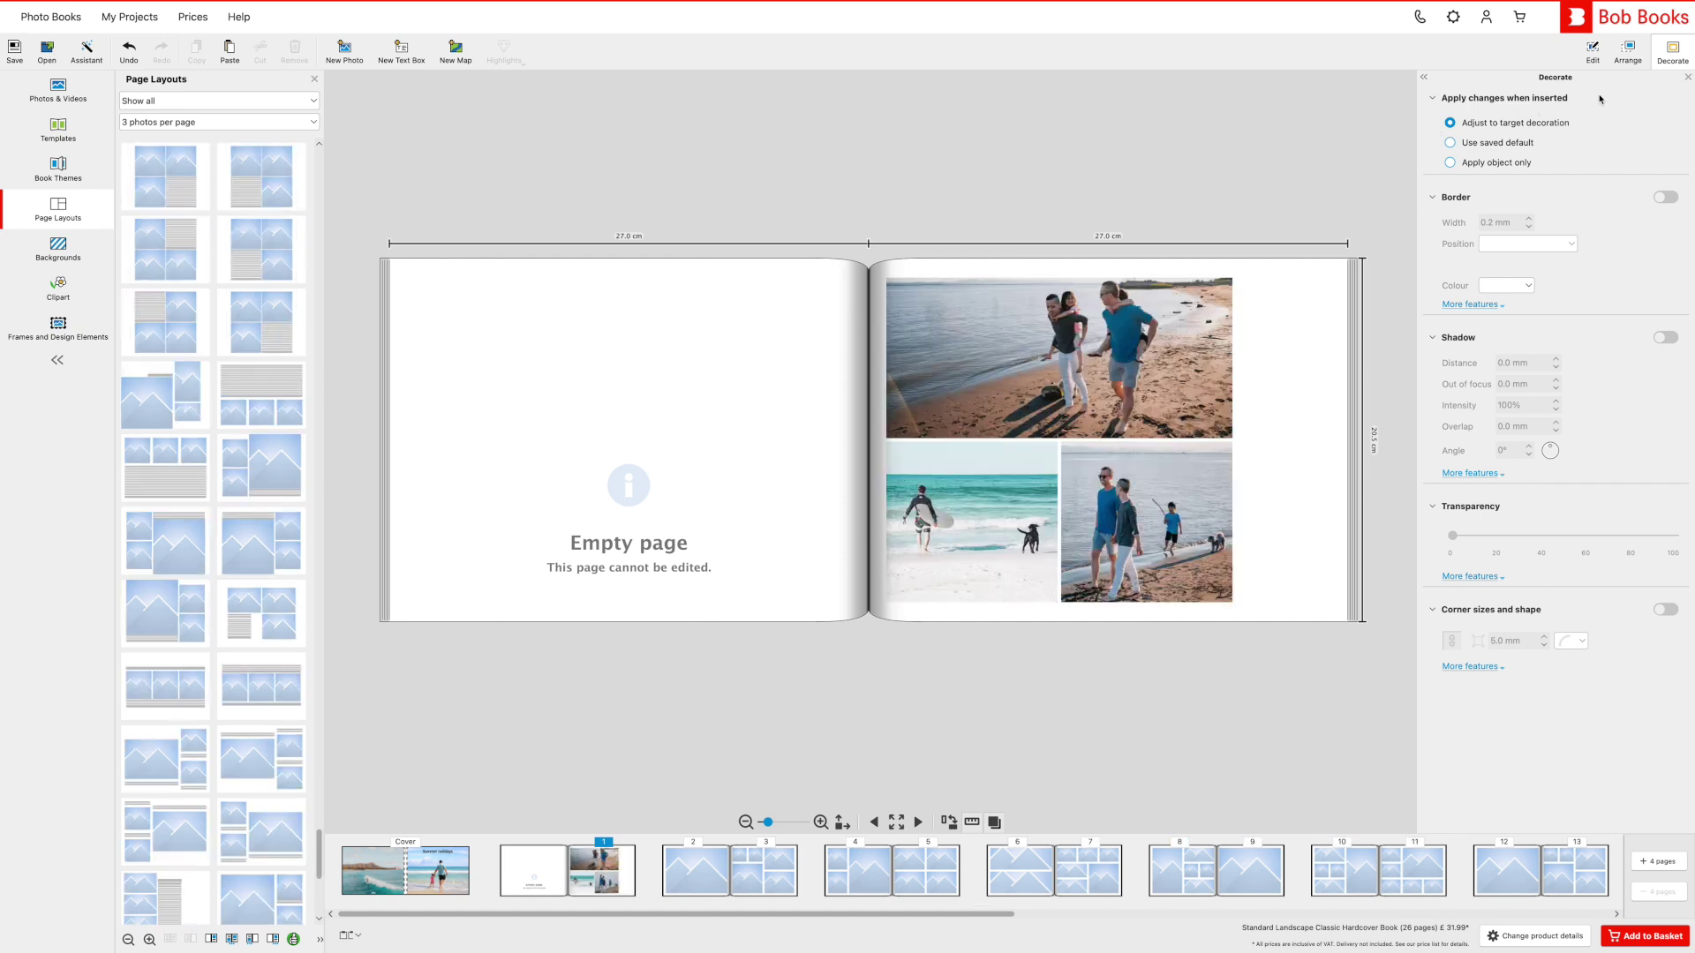
{"action": "left_click", "coordinate": [1677, 60]}
- Give page 1's top photo a light green 2.0 mm border
{"action": "left_click", "coordinate": [1149, 315]}
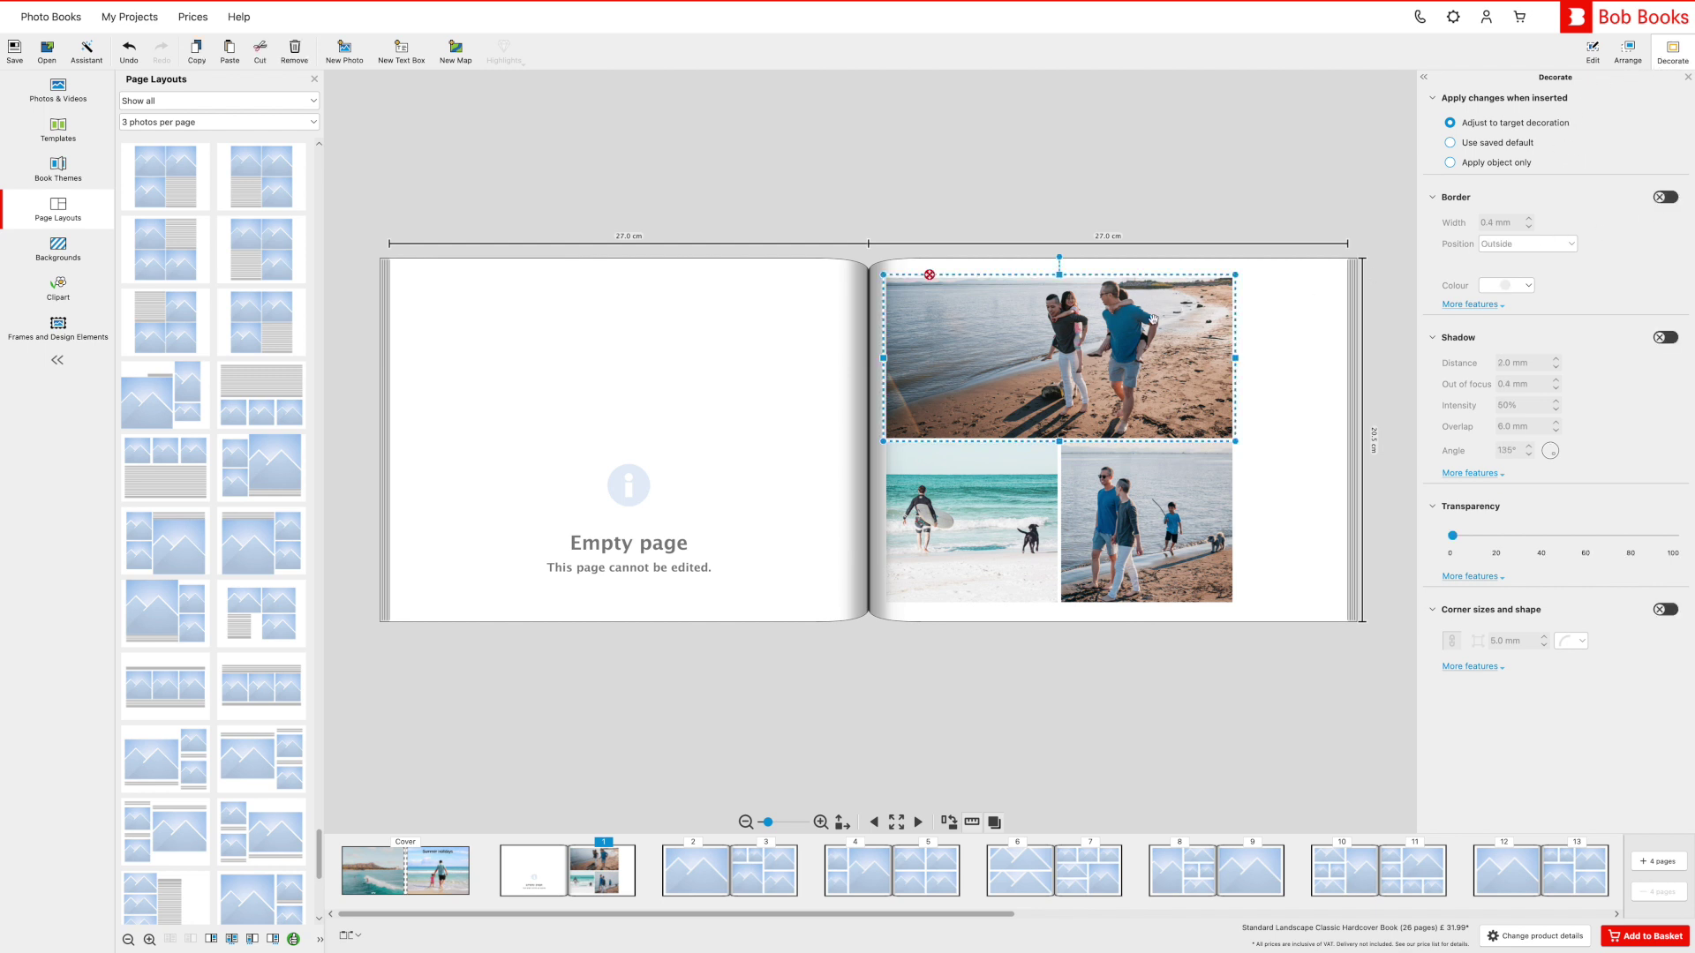
{"action": "left_click", "coordinate": [1660, 198]}
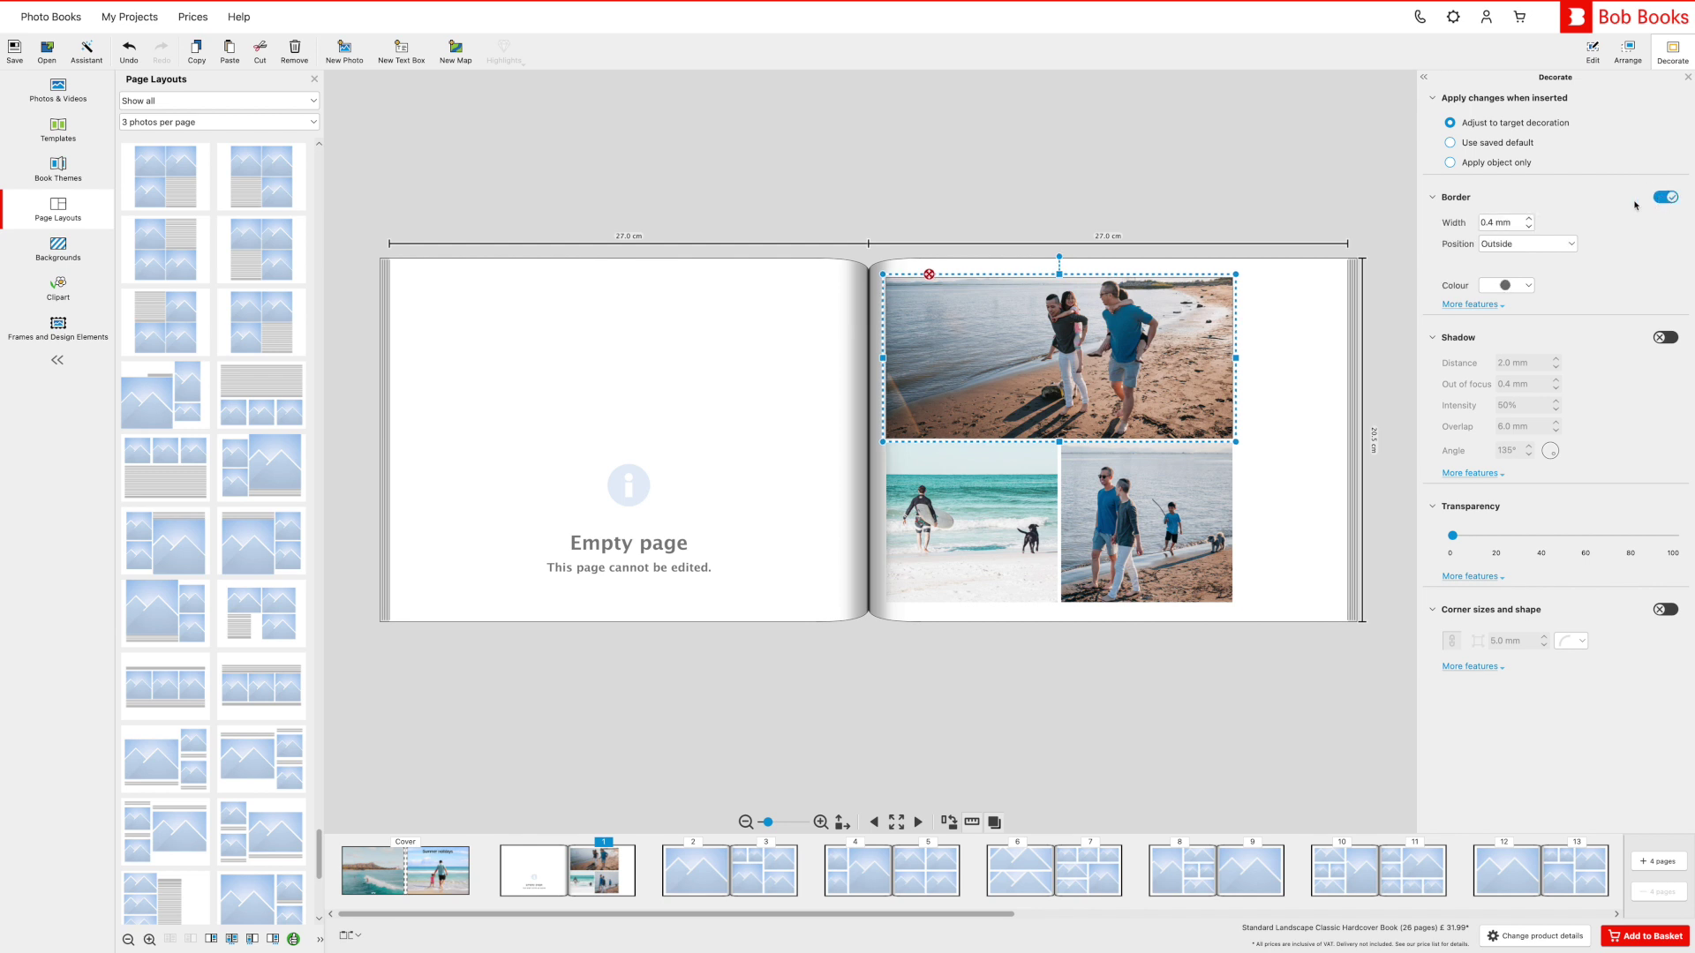
{"action": "left_click", "coordinate": [1528, 219]}
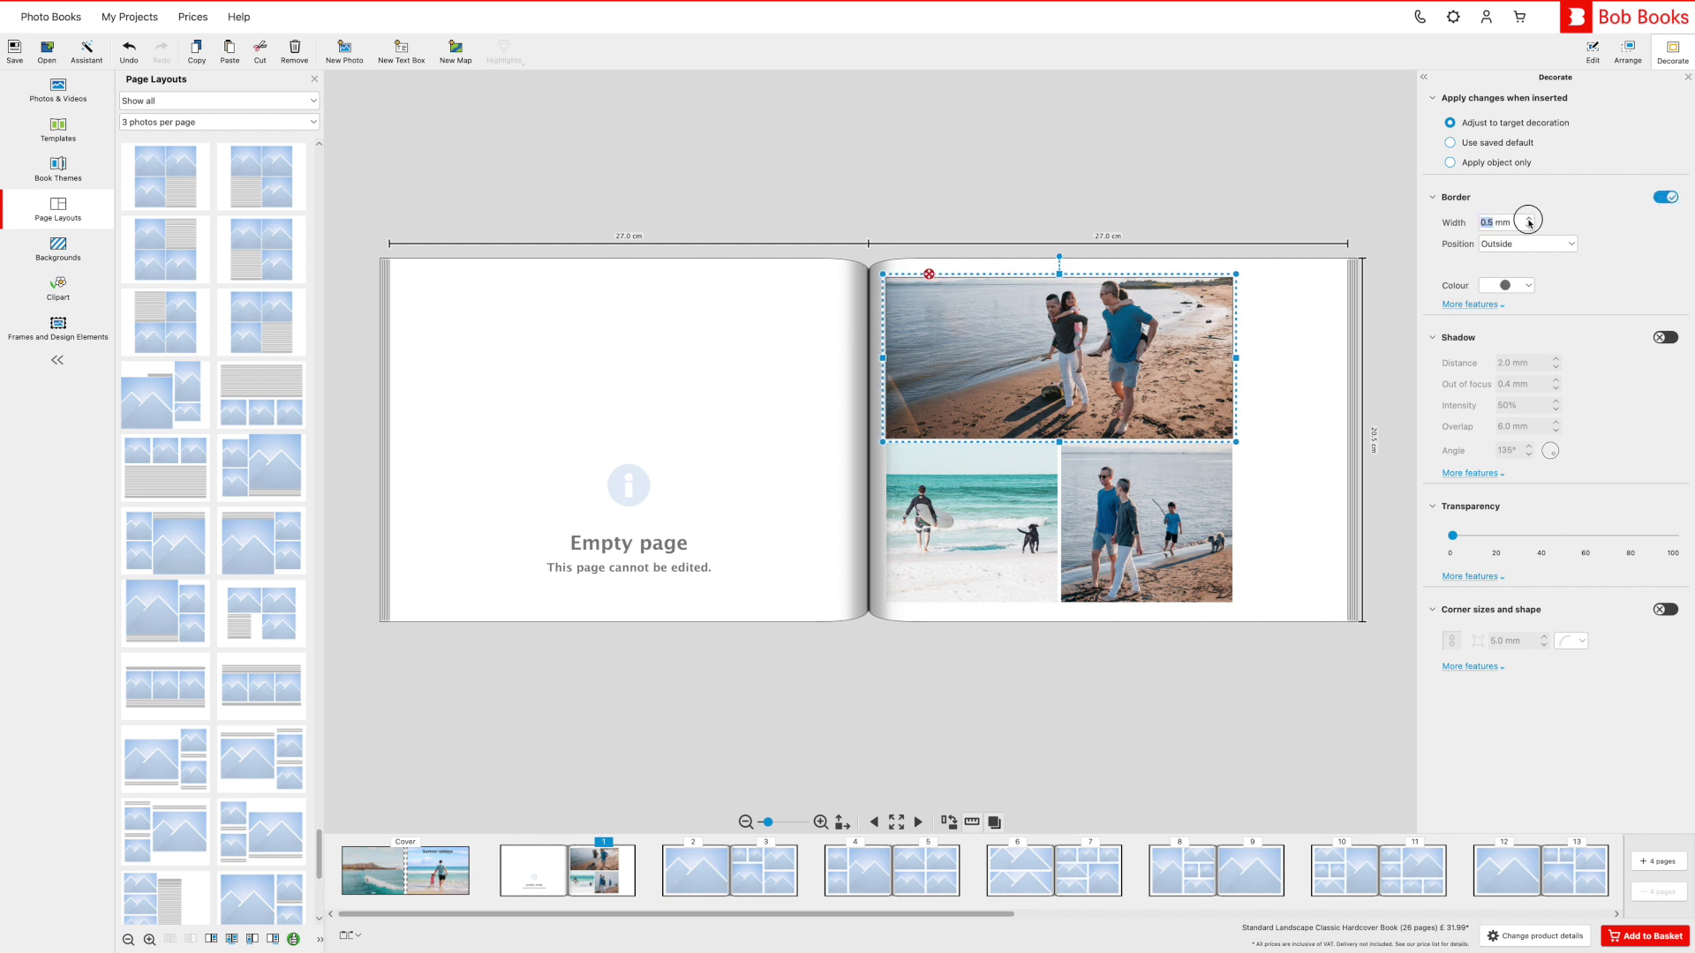
{"action": "left_click", "coordinate": [1528, 219]}
{"action": "left_click", "coordinate": [1528, 219]}
{"action": "left_click", "coordinate": [1528, 219]}
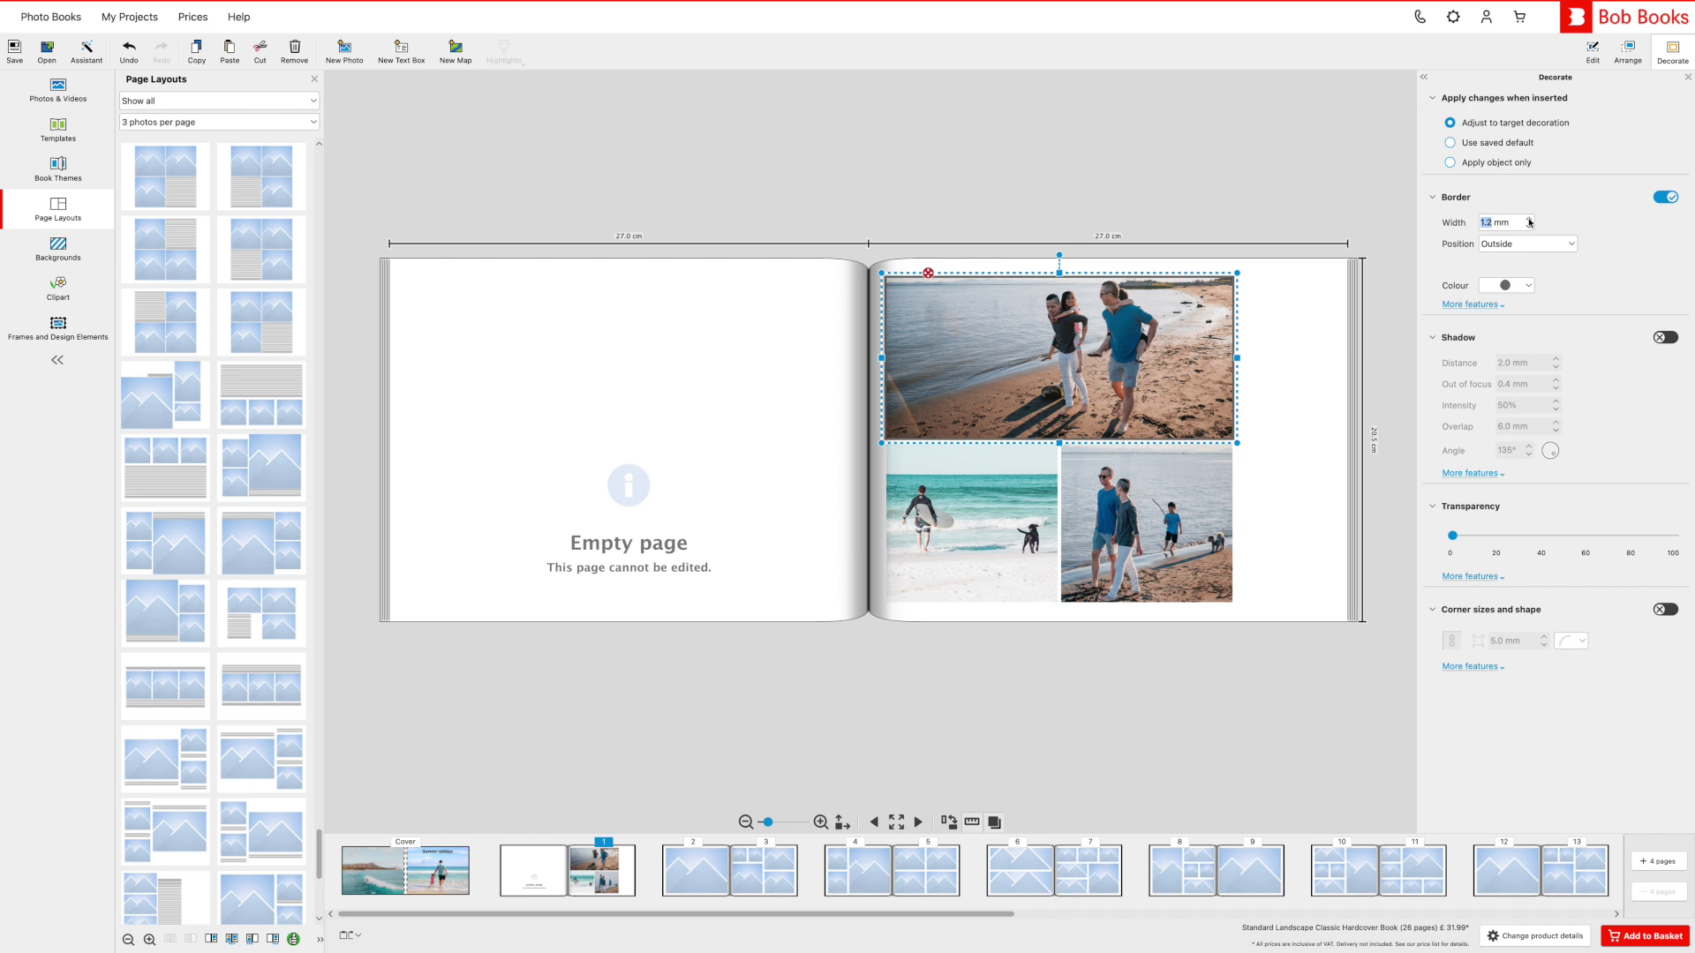
{"action": "left_click", "coordinate": [1528, 219]}
{"action": "left_click", "coordinate": [1530, 219]}
{"action": "left_click", "coordinate": [1530, 219]}
{"action": "left_click", "coordinate": [1529, 219]}
{"action": "left_click", "coordinate": [1530, 219]}
{"action": "left_click", "coordinate": [1529, 219]}
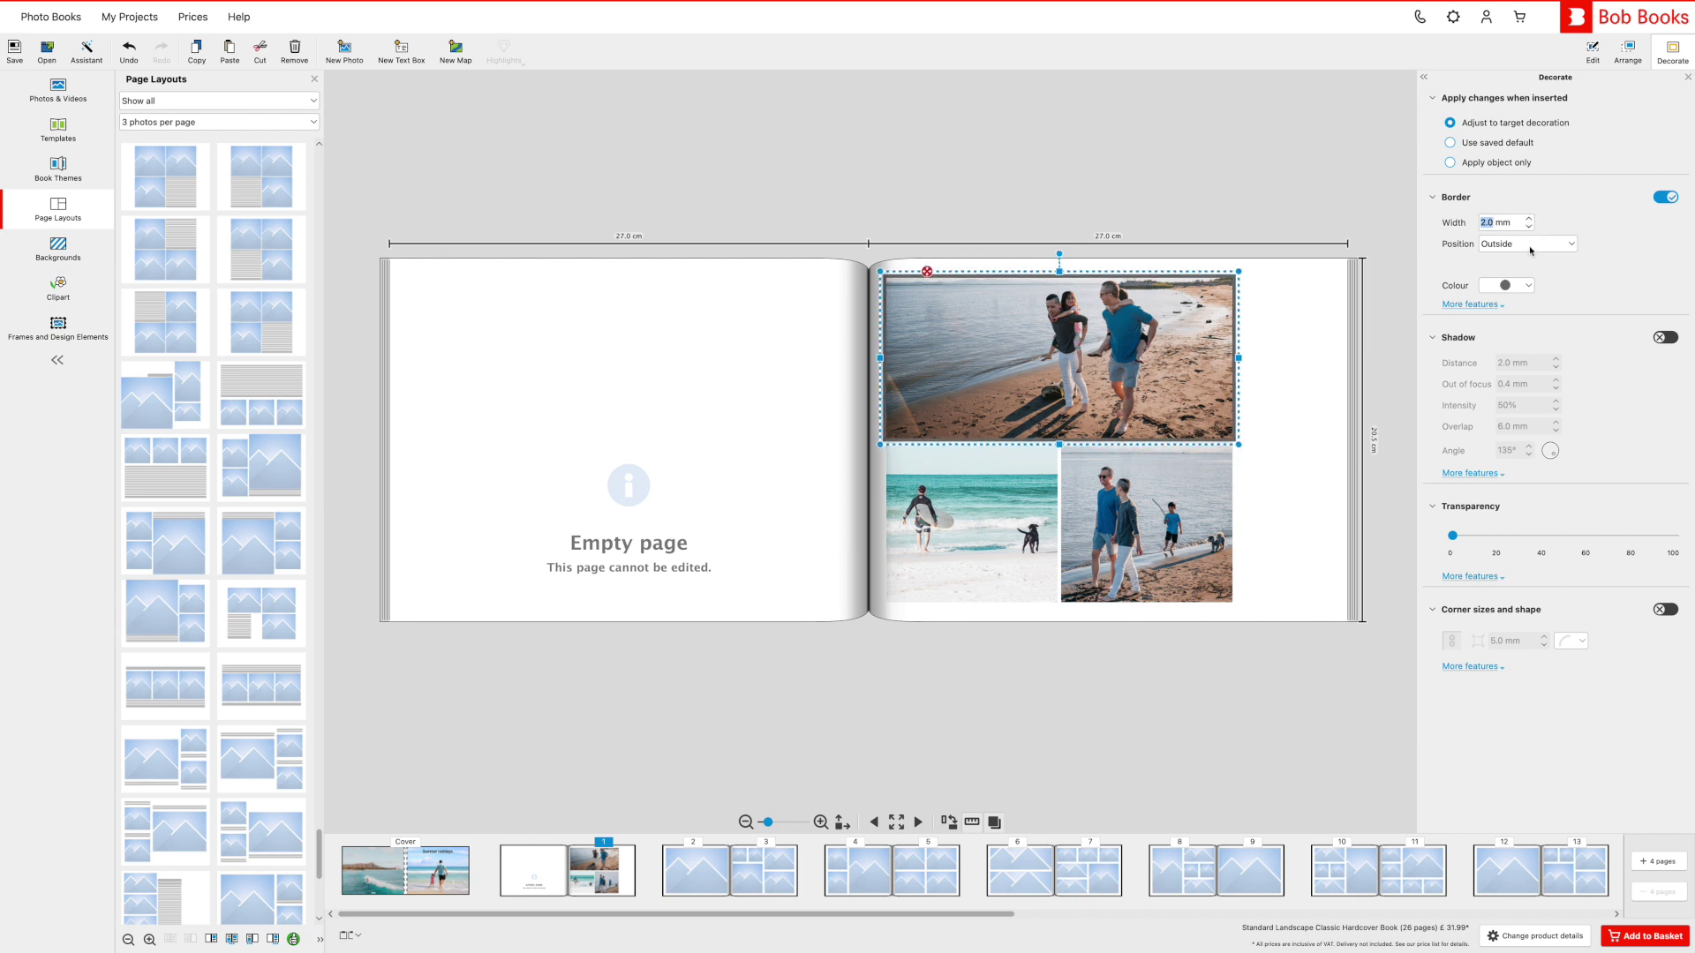
{"action": "left_click", "coordinate": [1516, 285]}
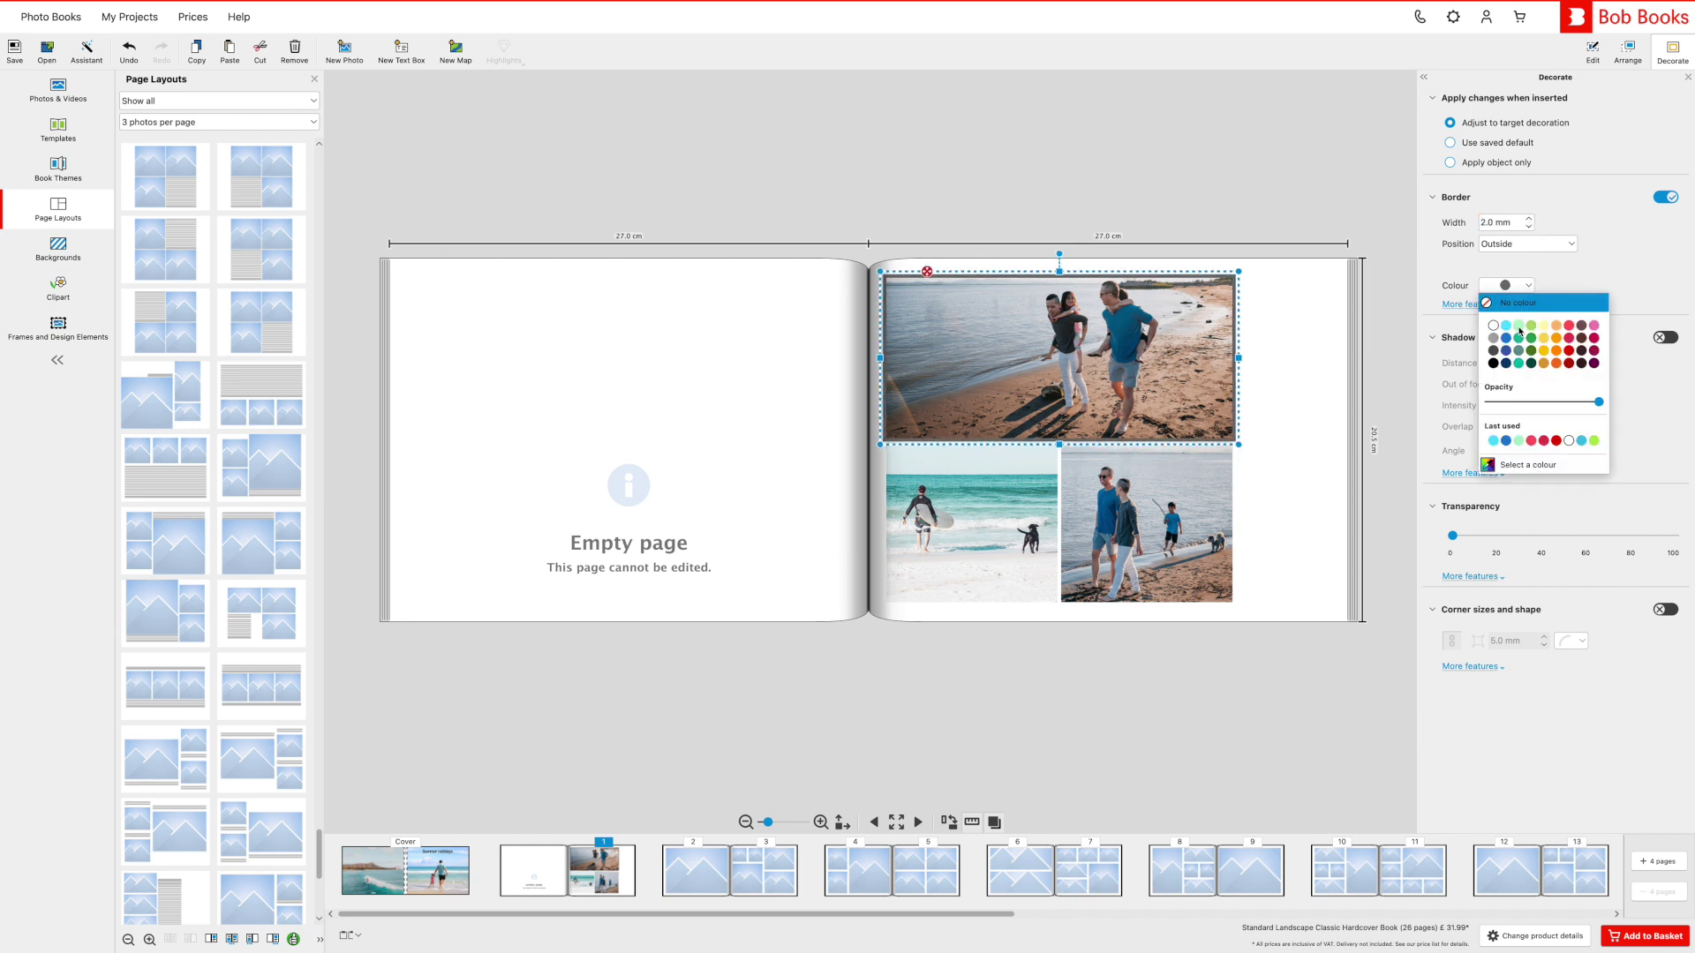
{"action": "left_click", "coordinate": [1519, 331]}
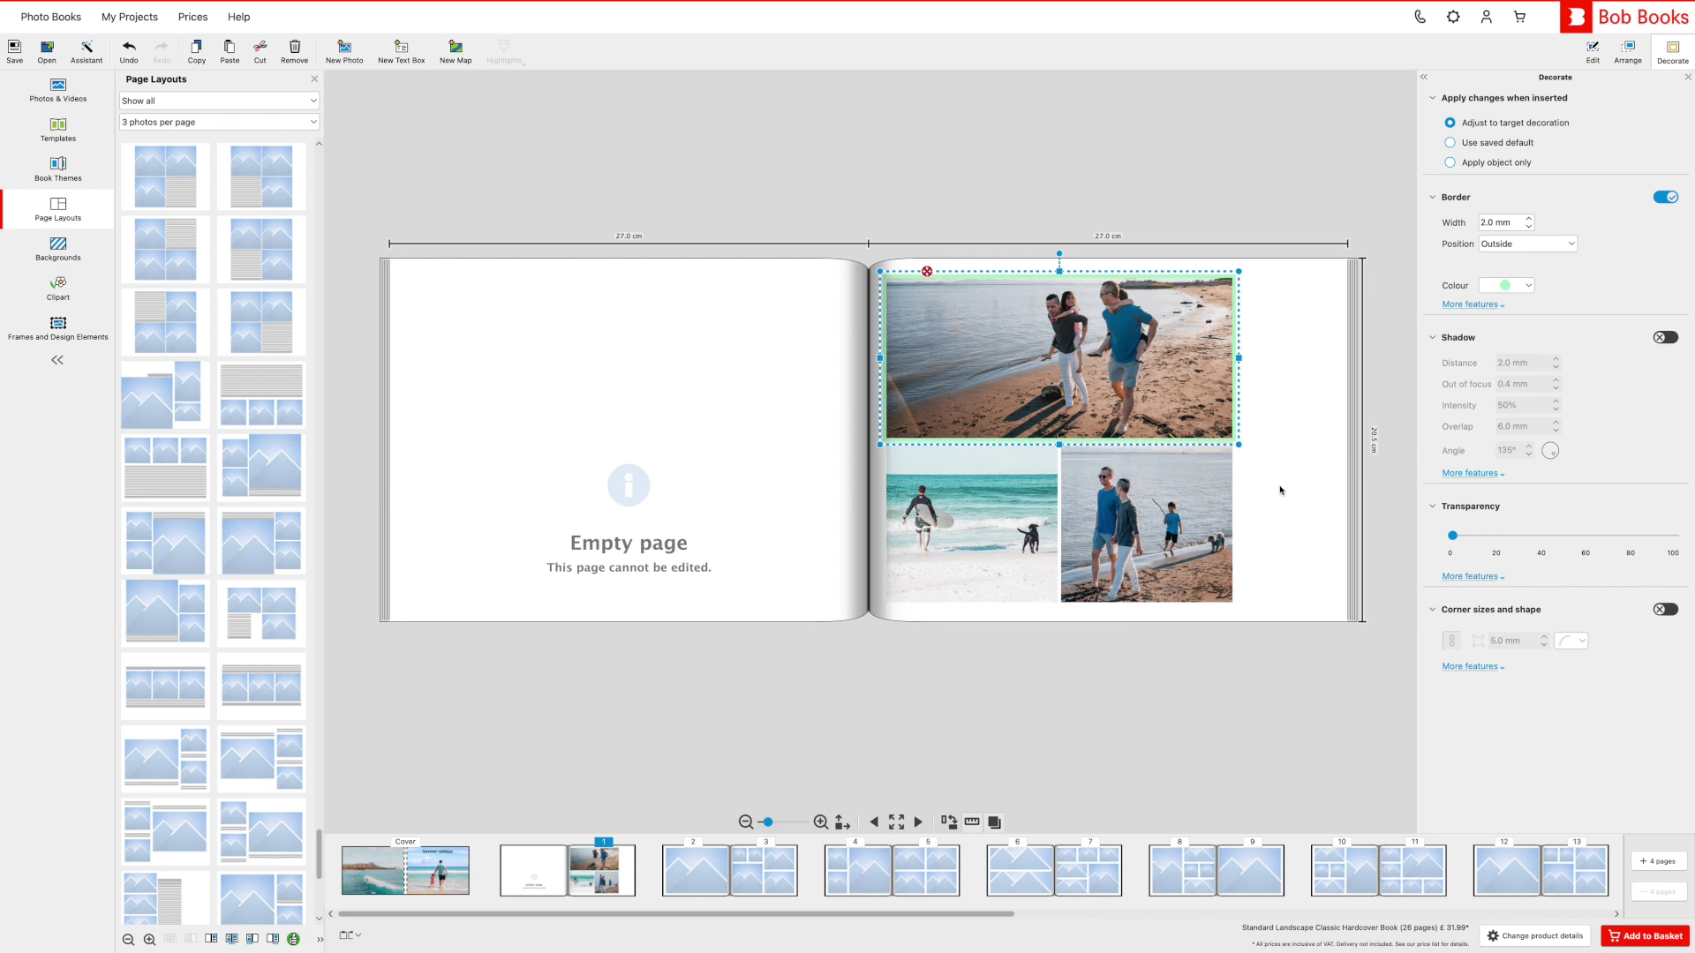
- Apply the border to all visible photos, then go to the pages 2–3 spread
{"action": "left_click", "coordinate": [1495, 306]}
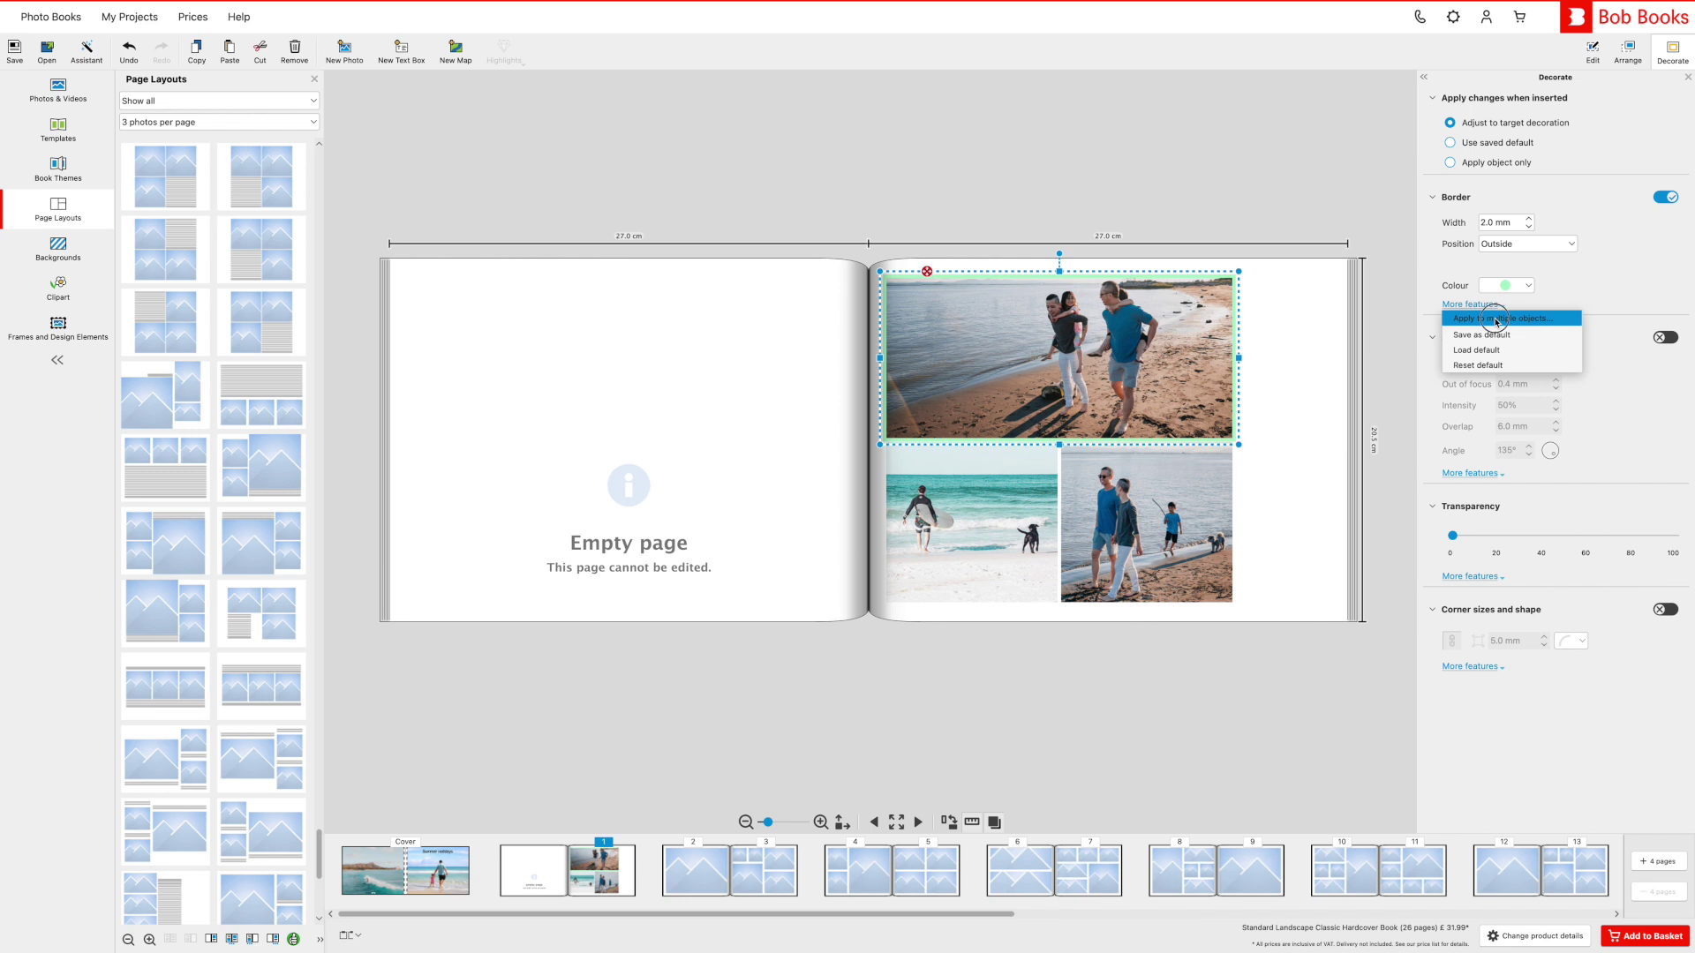
{"action": "left_click", "coordinate": [1499, 319]}
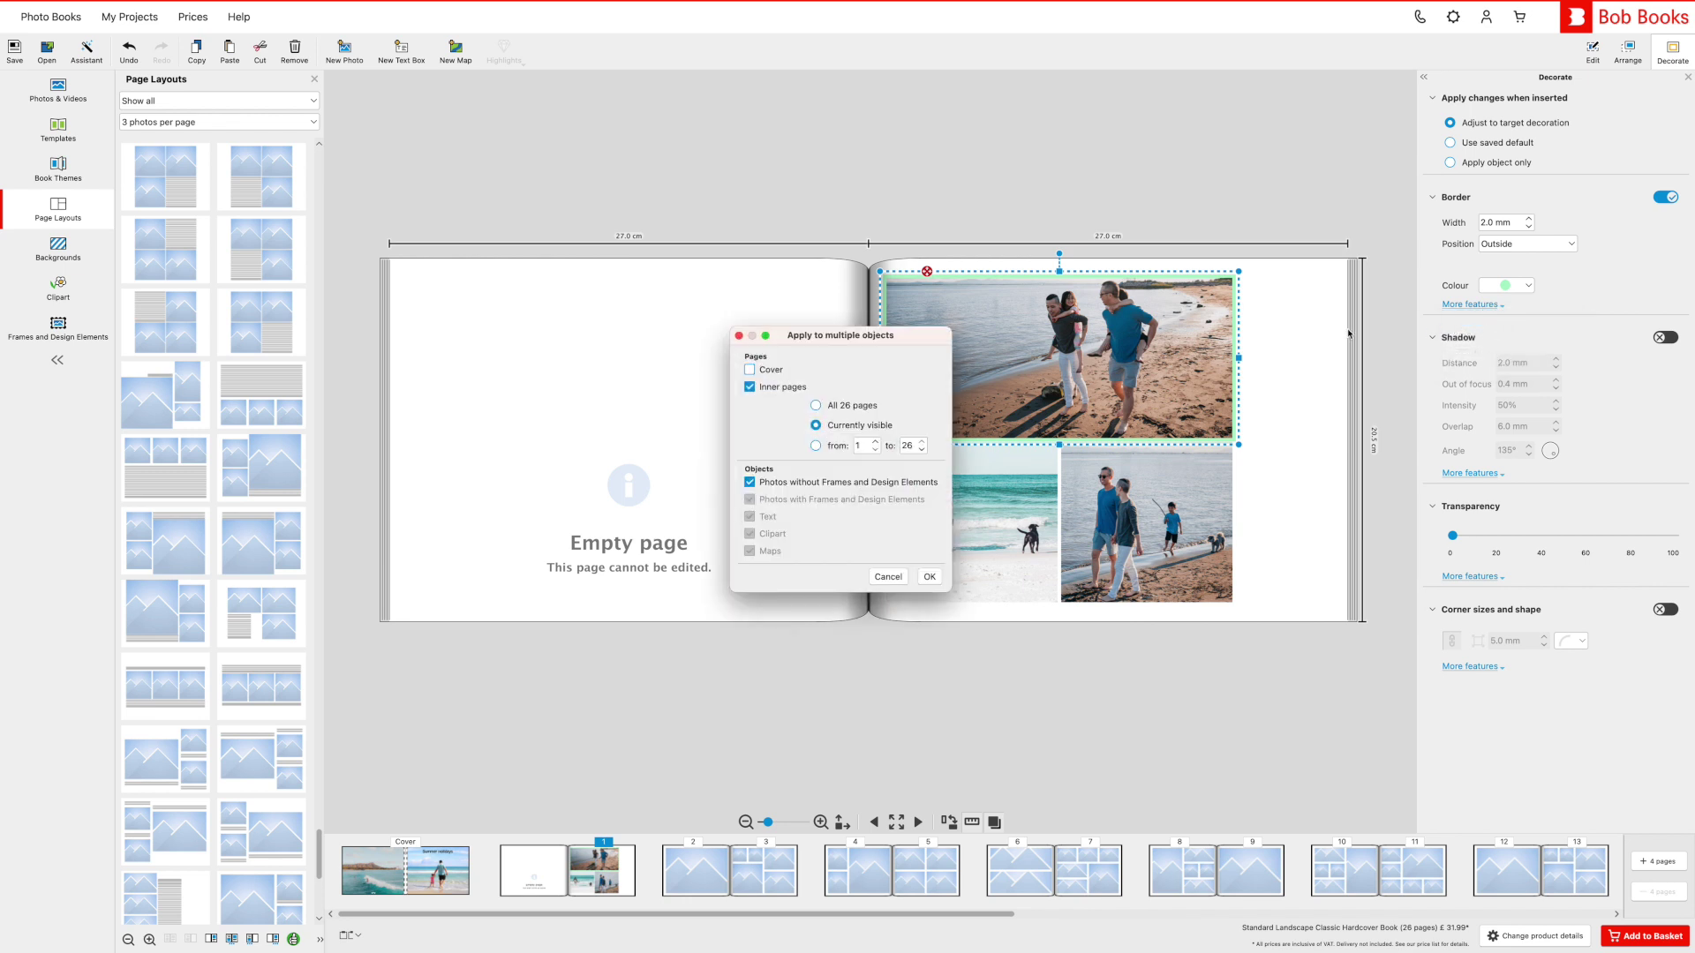
{"action": "left_click", "coordinate": [929, 576]}
{"action": "left_click", "coordinate": [703, 864]}
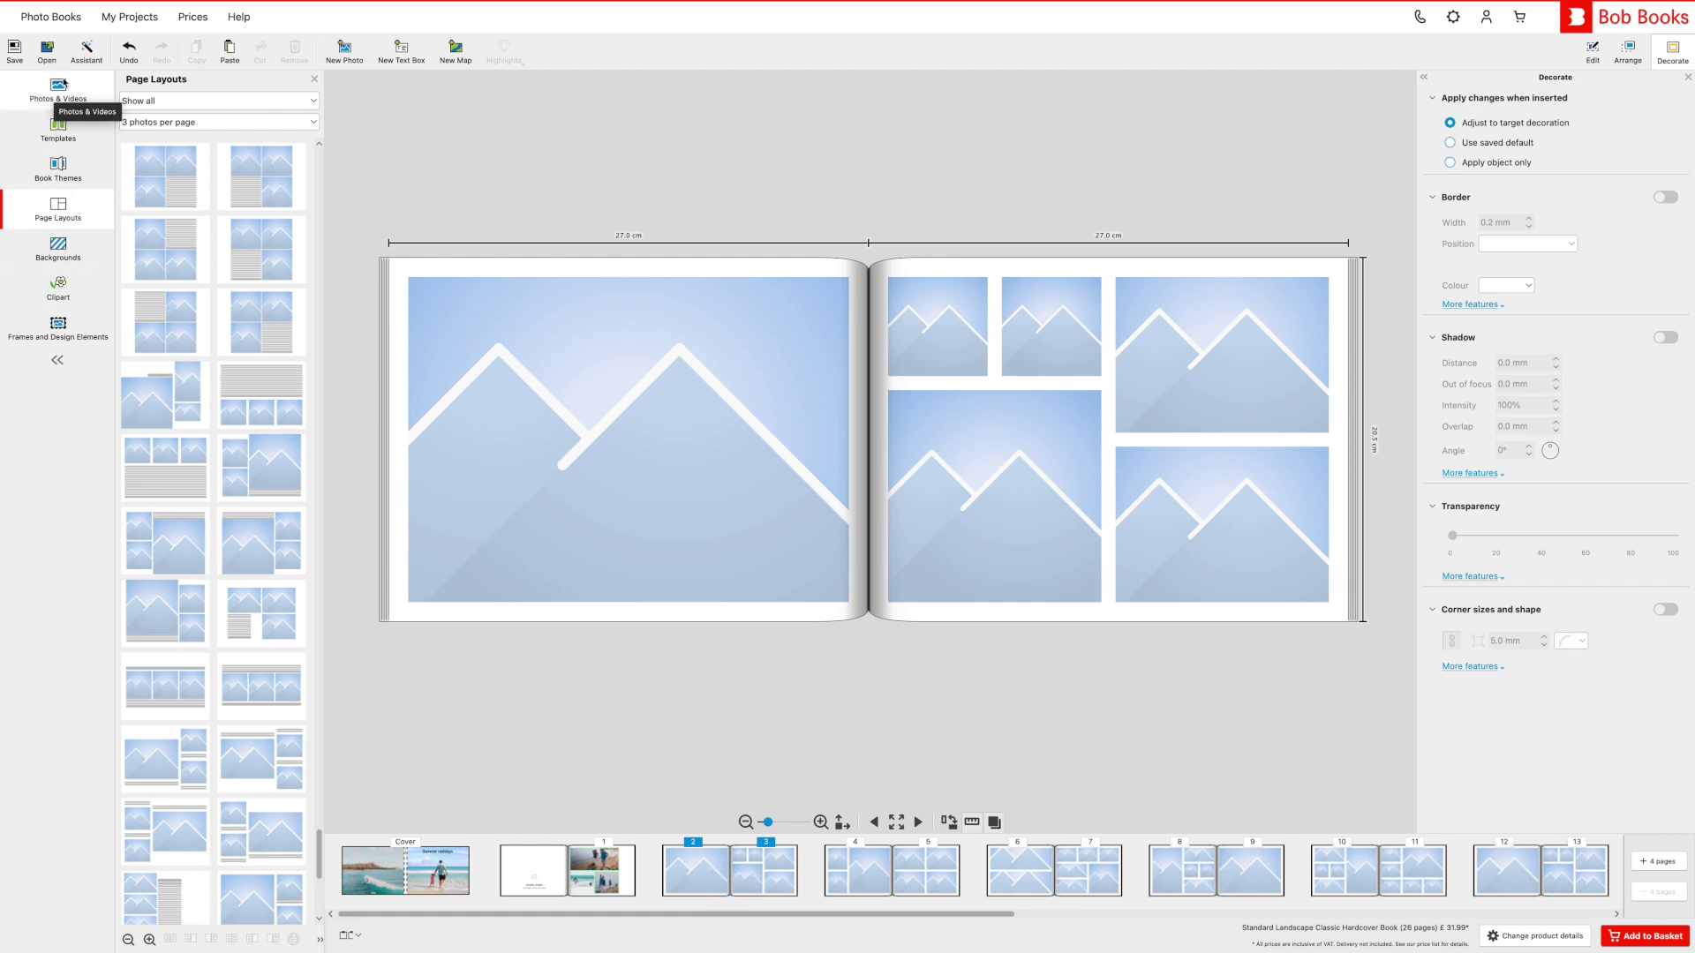
- Place the aerial beach video on page 2, then return to the cover and select the title
{"action": "left_click", "coordinate": [70, 107]}
{"action": "scroll", "coordinate": [202, 404], "scroll_direction": "down", "scroll_amount": 3}
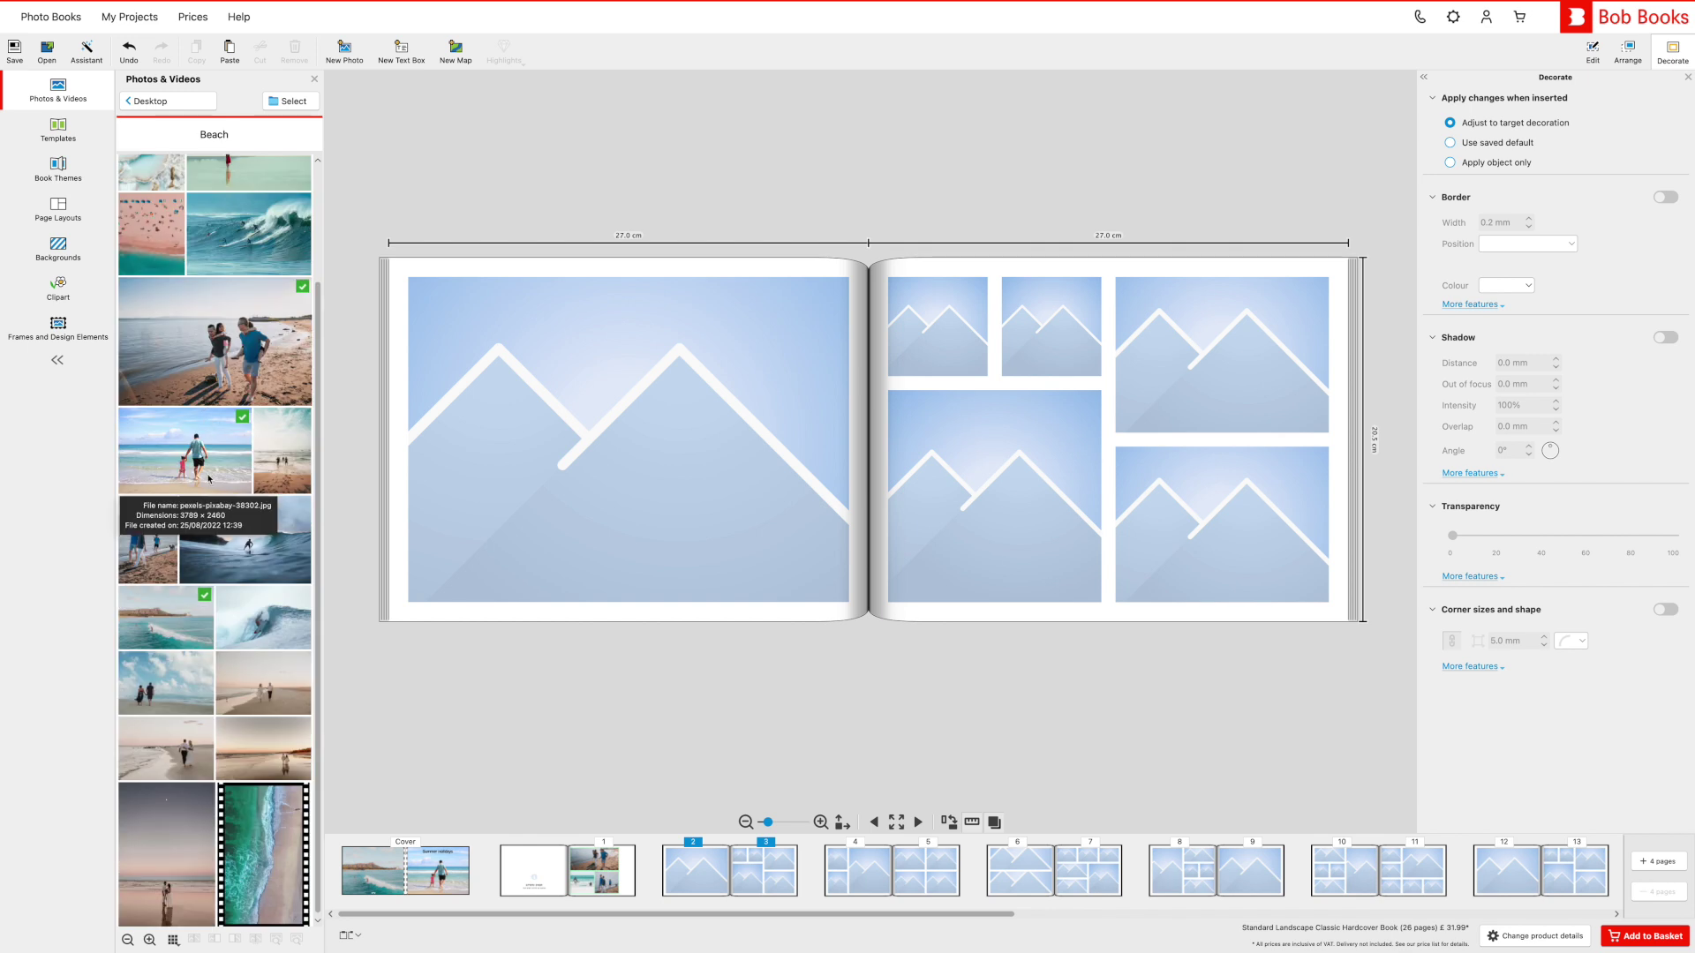
{"action": "left_click_drag", "start_coordinate": [227, 858], "coordinate": [639, 495]}
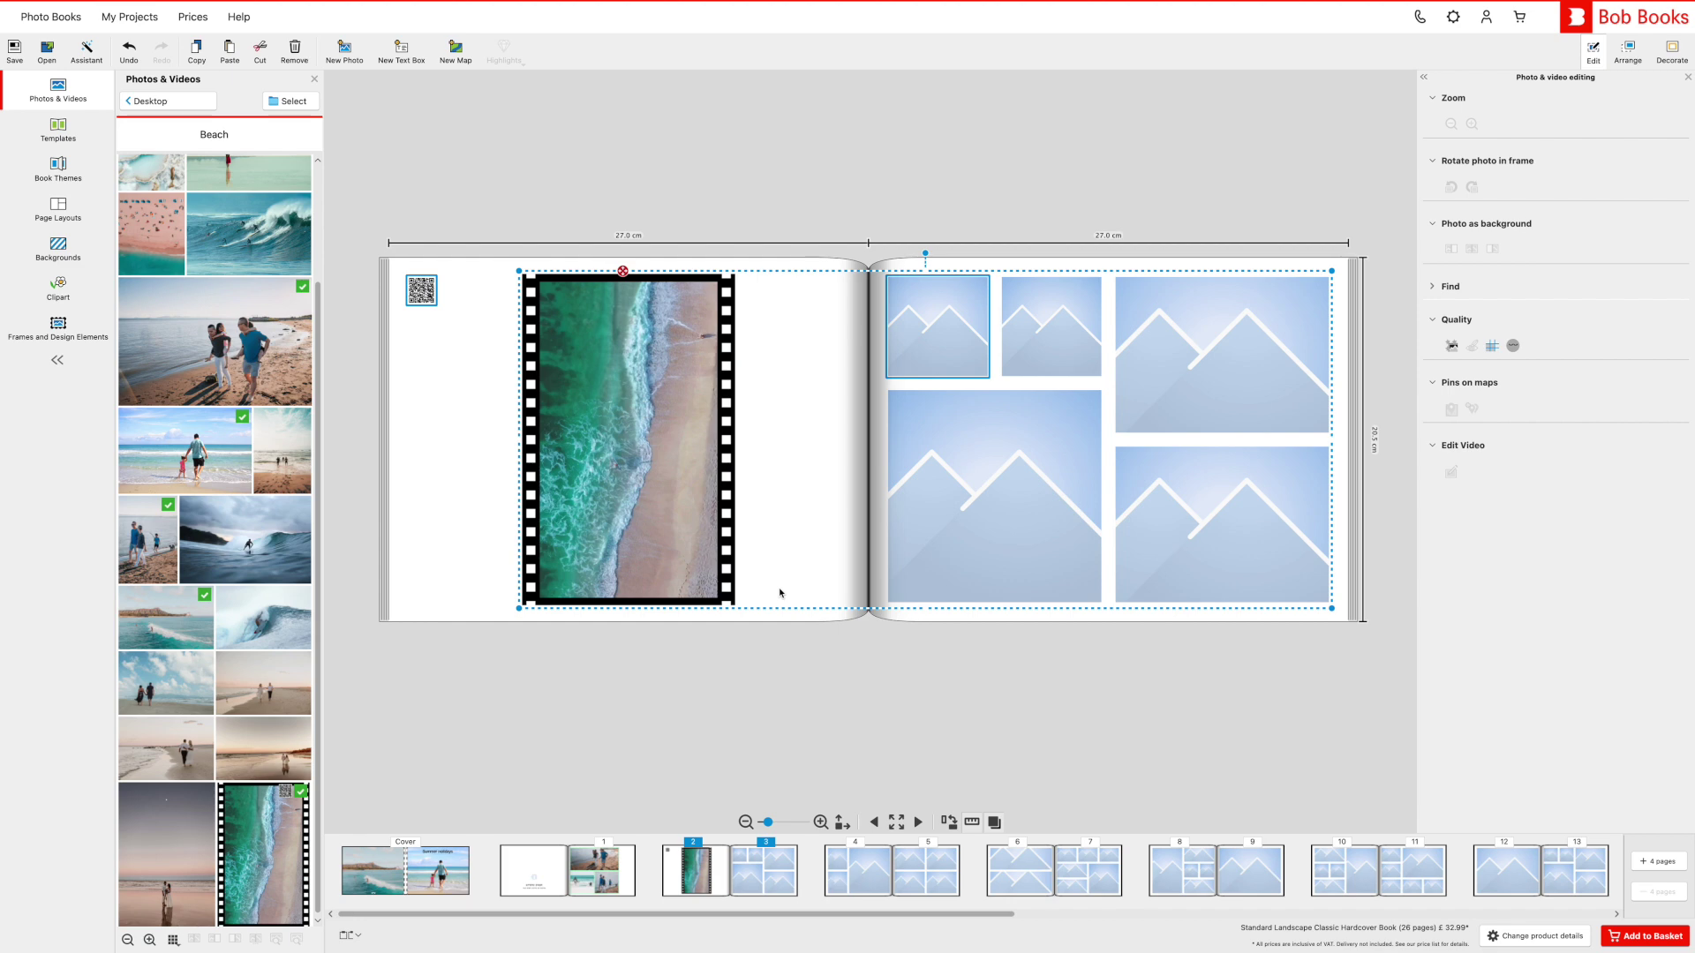
{"action": "left_click", "coordinate": [780, 593]}
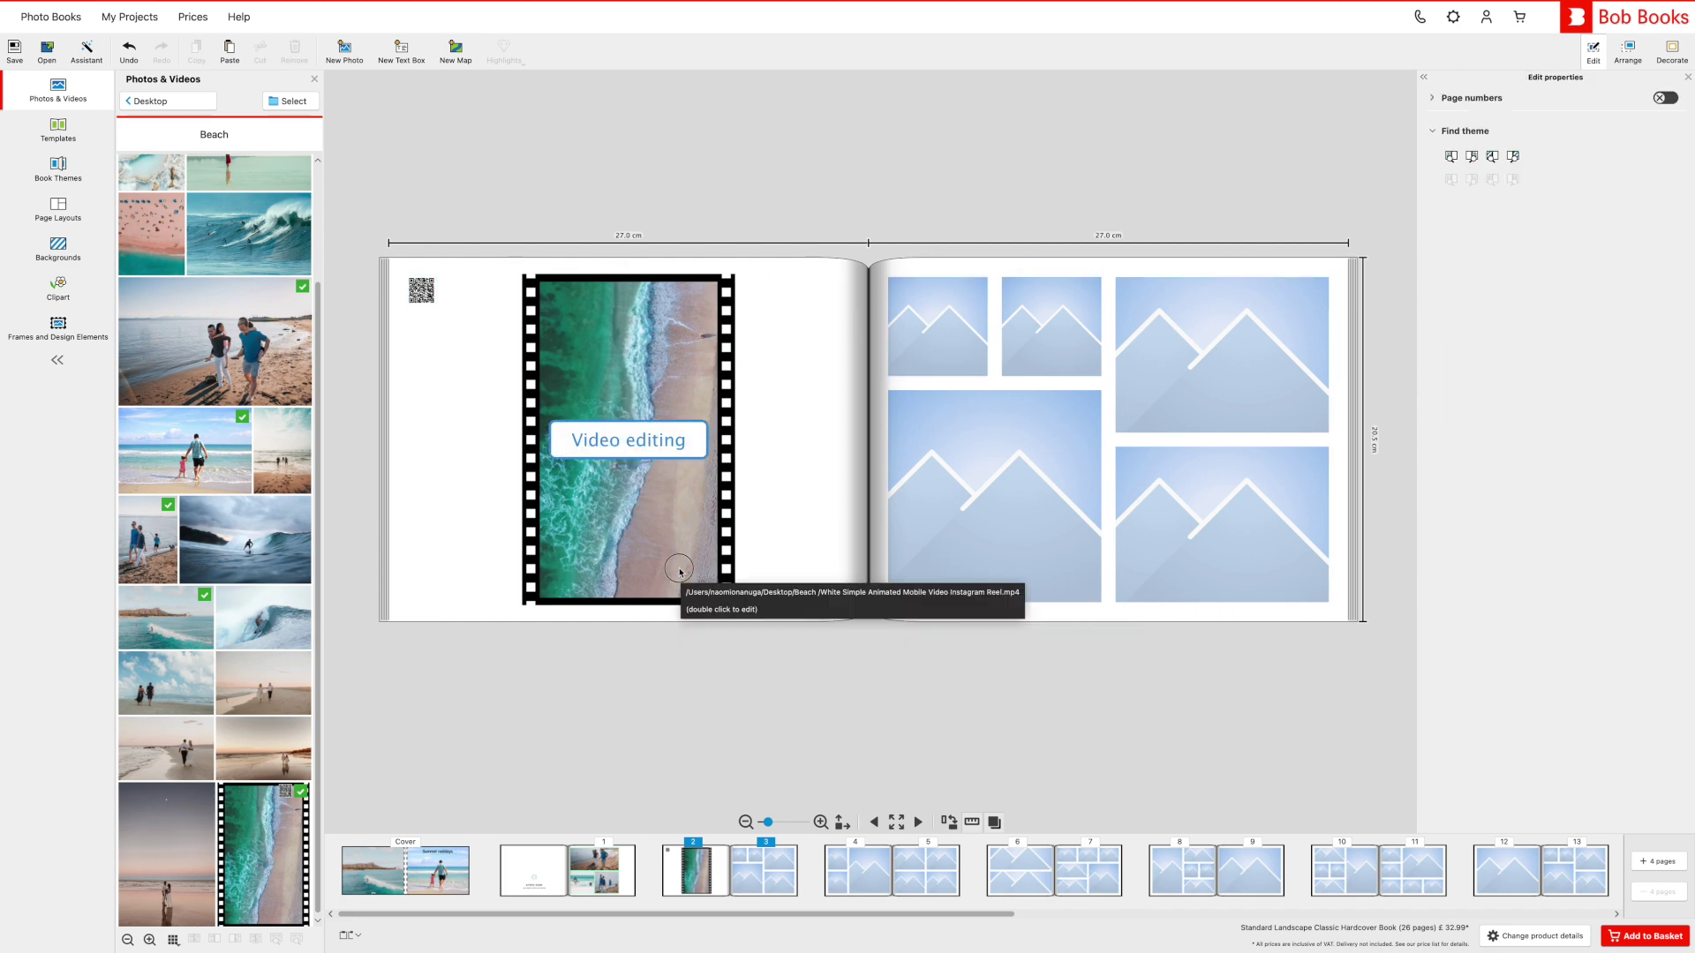
{"action": "key", "text": "Home"}
{"action": "left_click", "coordinate": [1053, 311]}
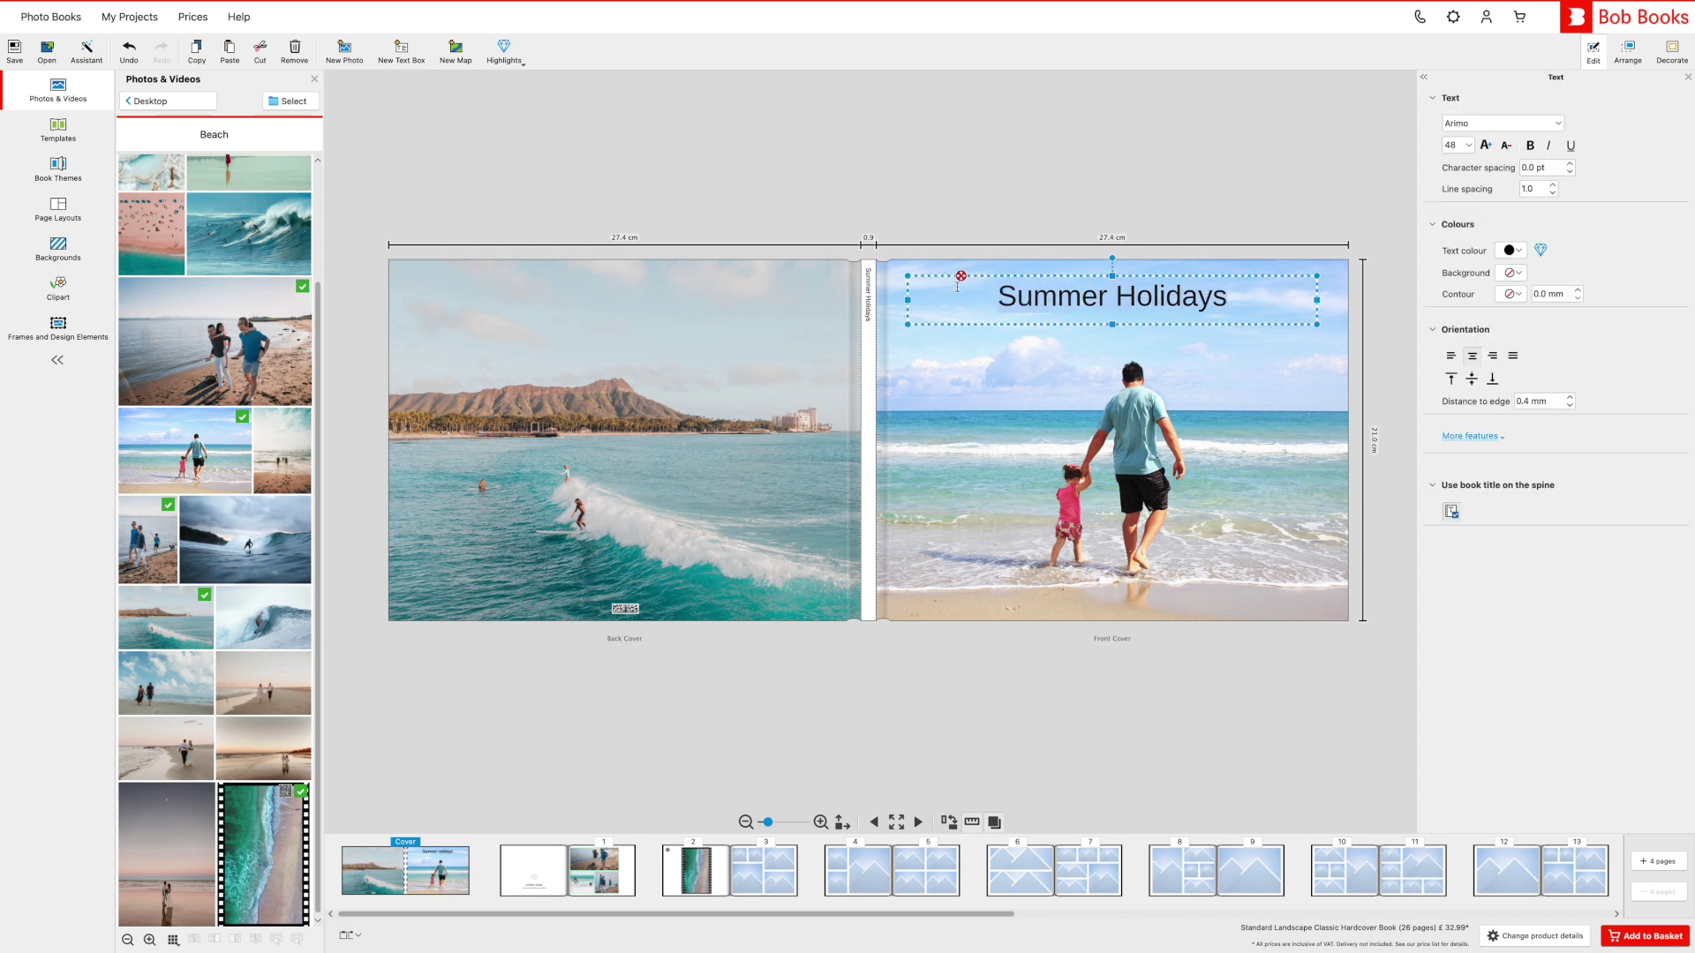
- Apply Gold Highlights to the Summer Holidays cover title, deselect it, and open product details
{"action": "left_click", "coordinate": [509, 53]}
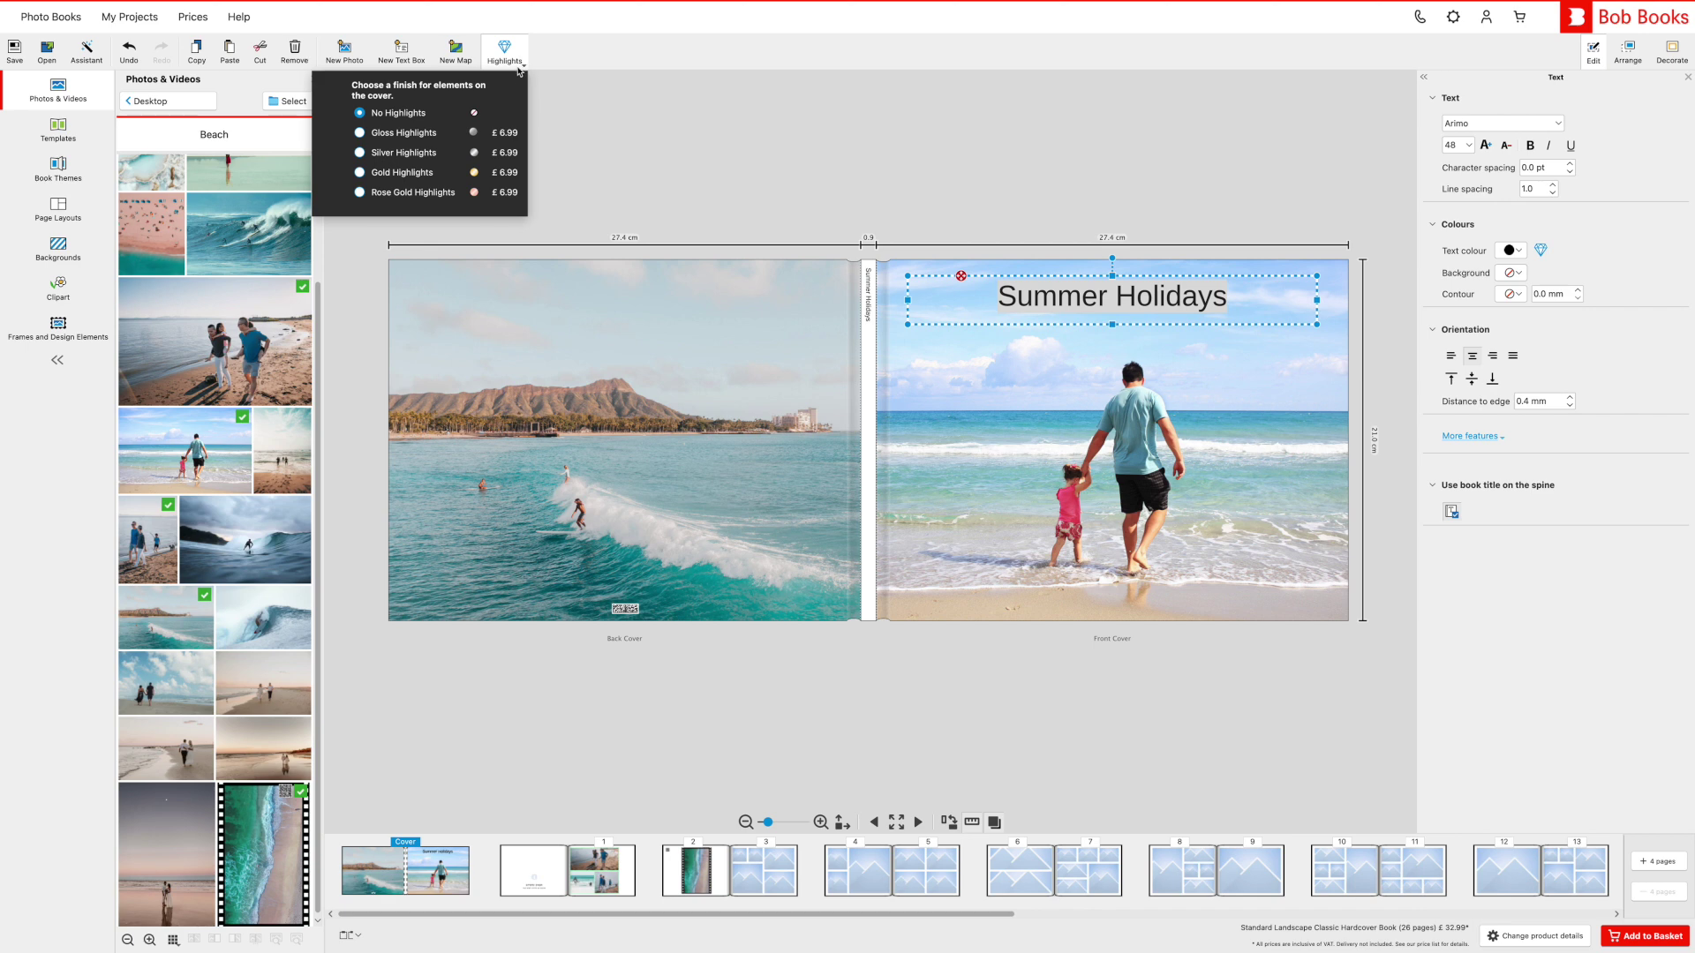
{"action": "left_click", "coordinate": [360, 173]}
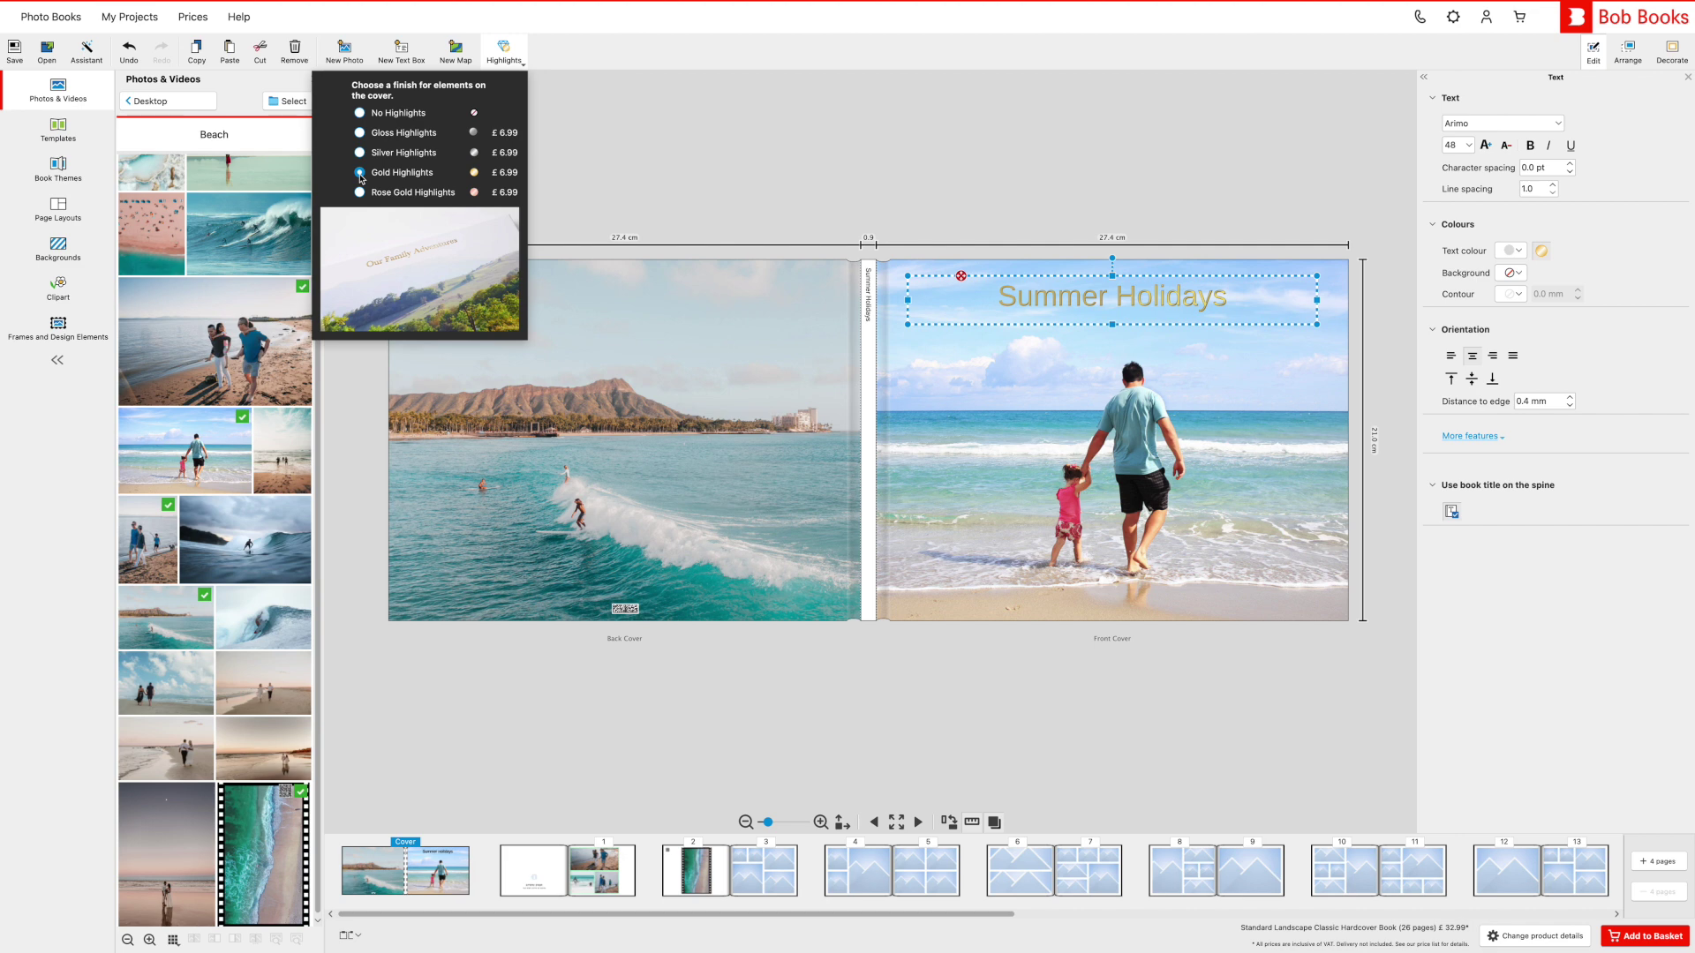
{"action": "left_click", "coordinate": [1248, 166]}
{"action": "left_click", "coordinate": [1227, 617]}
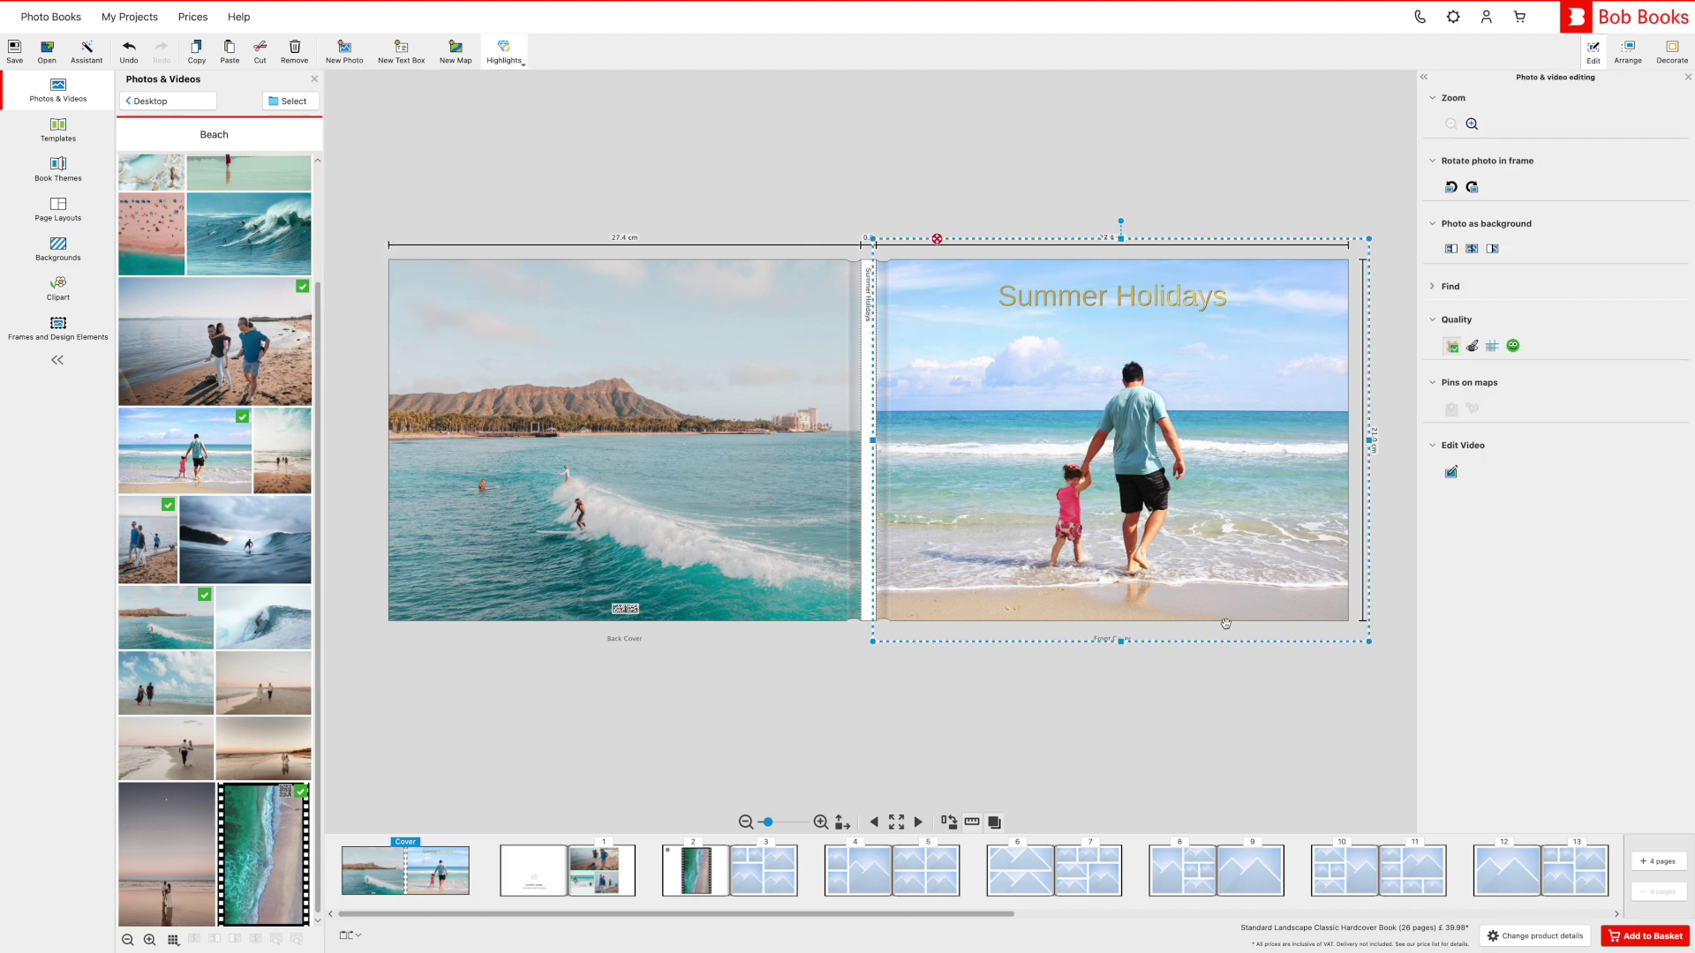
{"action": "left_click", "coordinate": [1205, 693]}
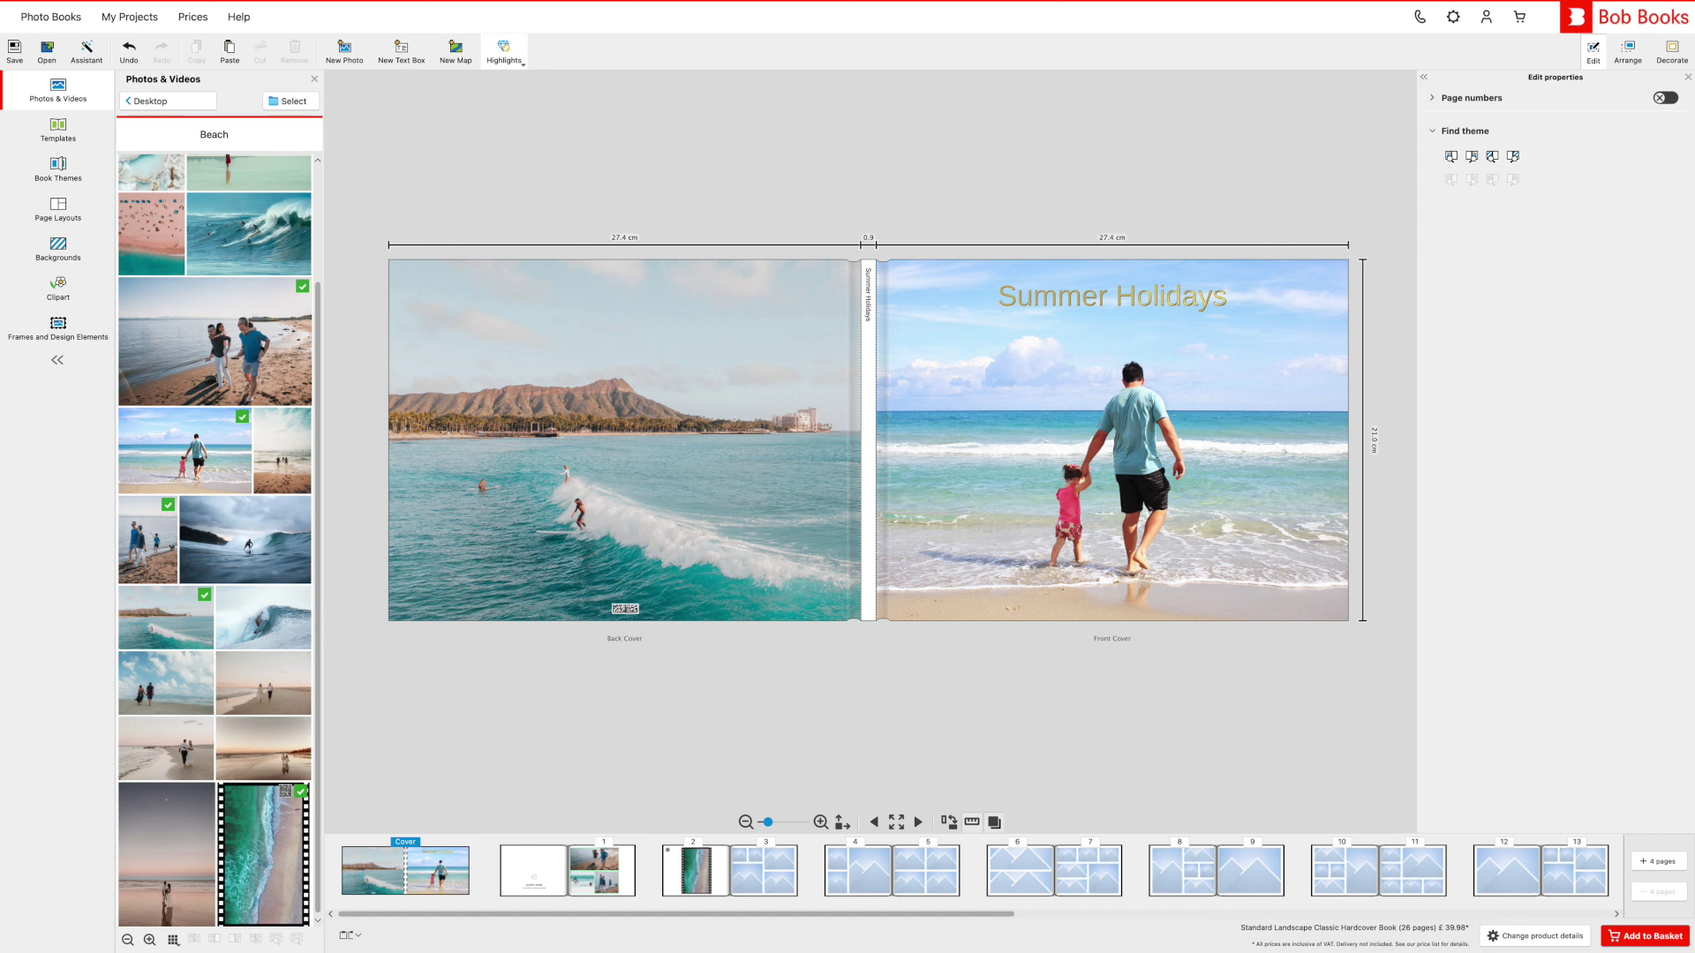
{"action": "left_click", "coordinate": [1545, 938]}
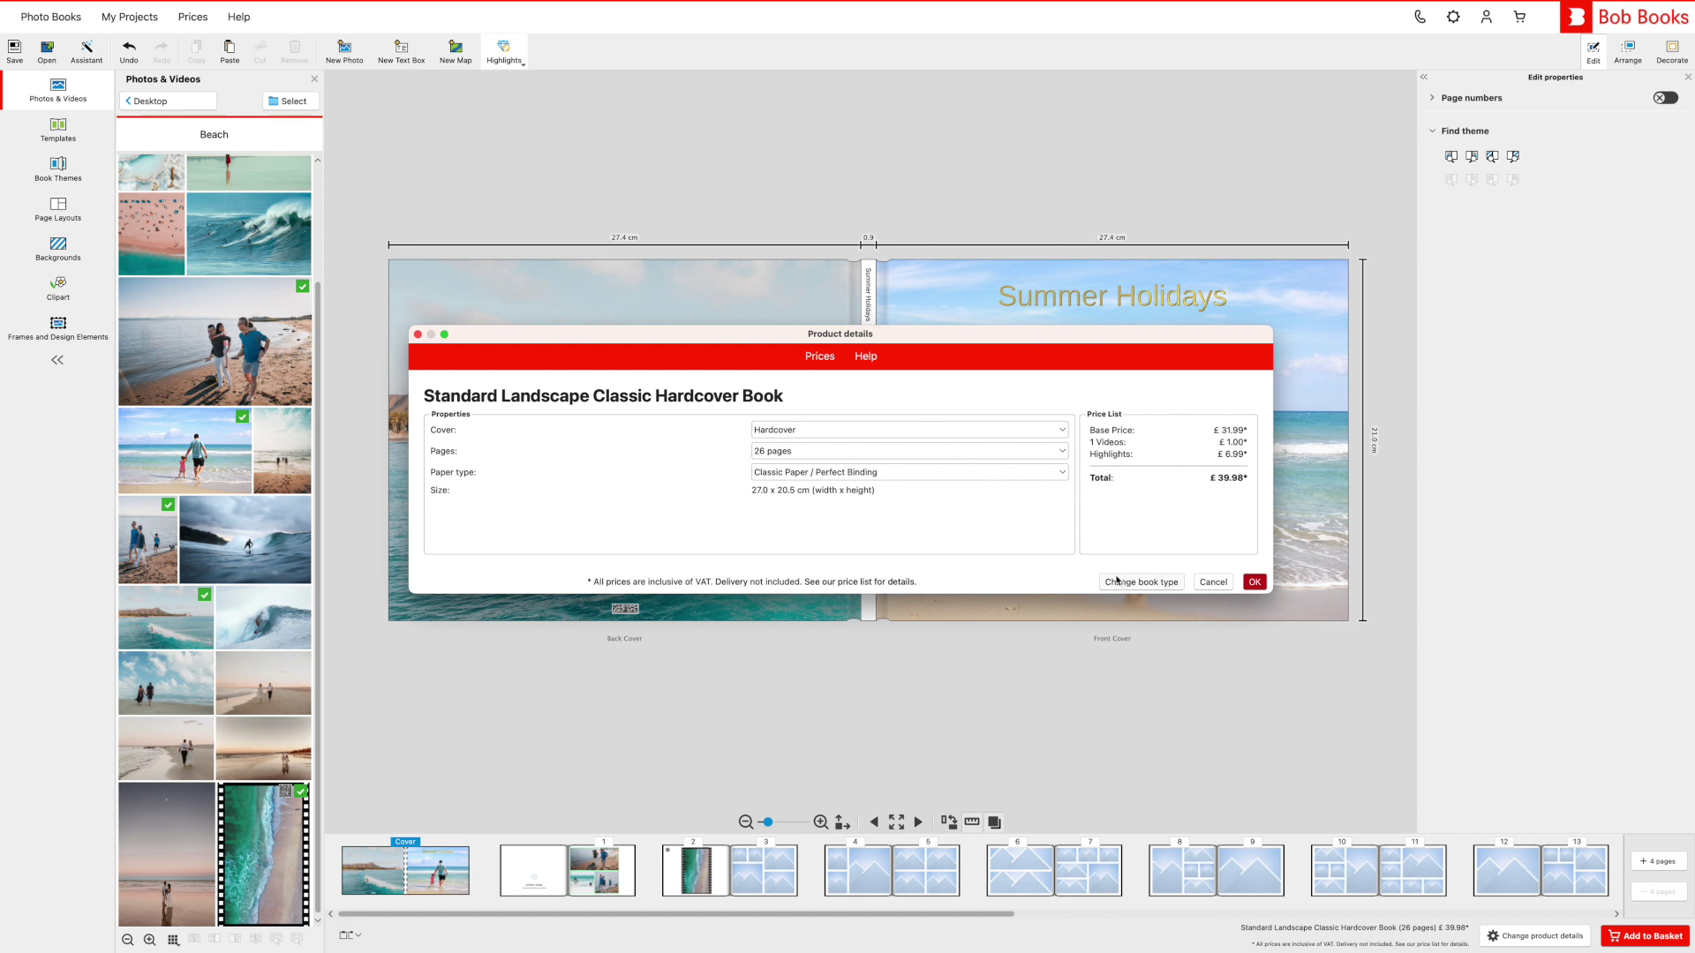
- Accept the 26-page Standard Landscape Classic Hardcover details at £39.98
{"action": "left_click", "coordinate": [1254, 583]}
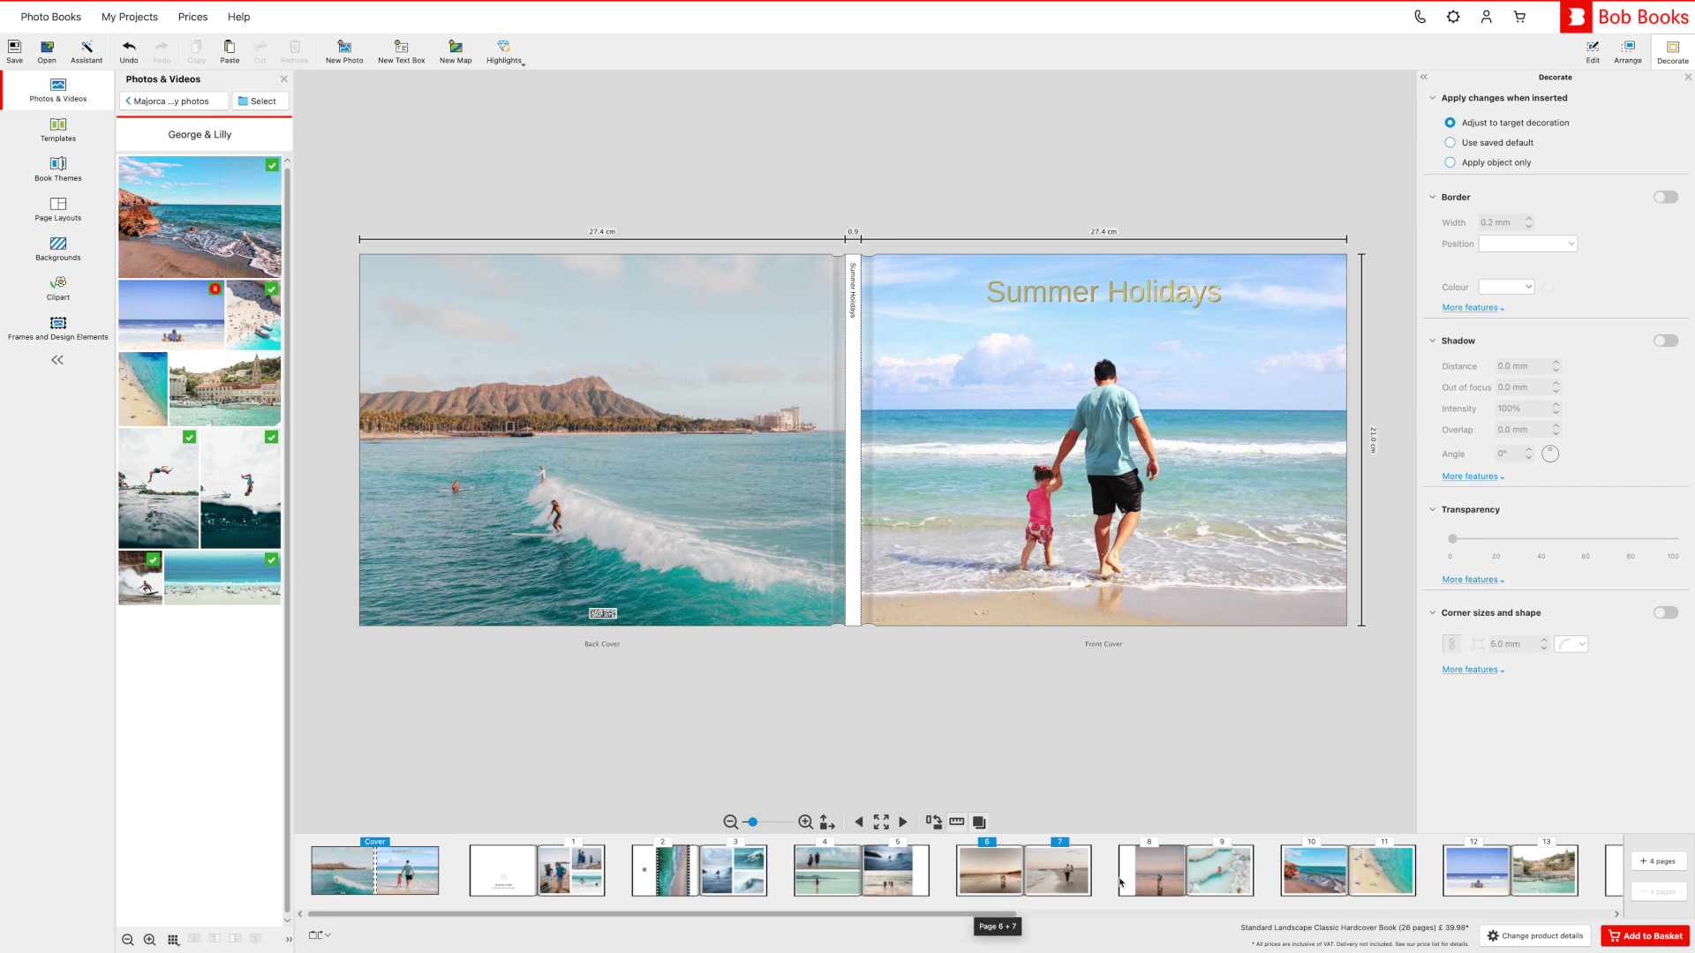
- Save the project as Summer Holidays on Desktop — iCloud and add it to the basket
{"action": "left_click", "coordinate": [1647, 935]}
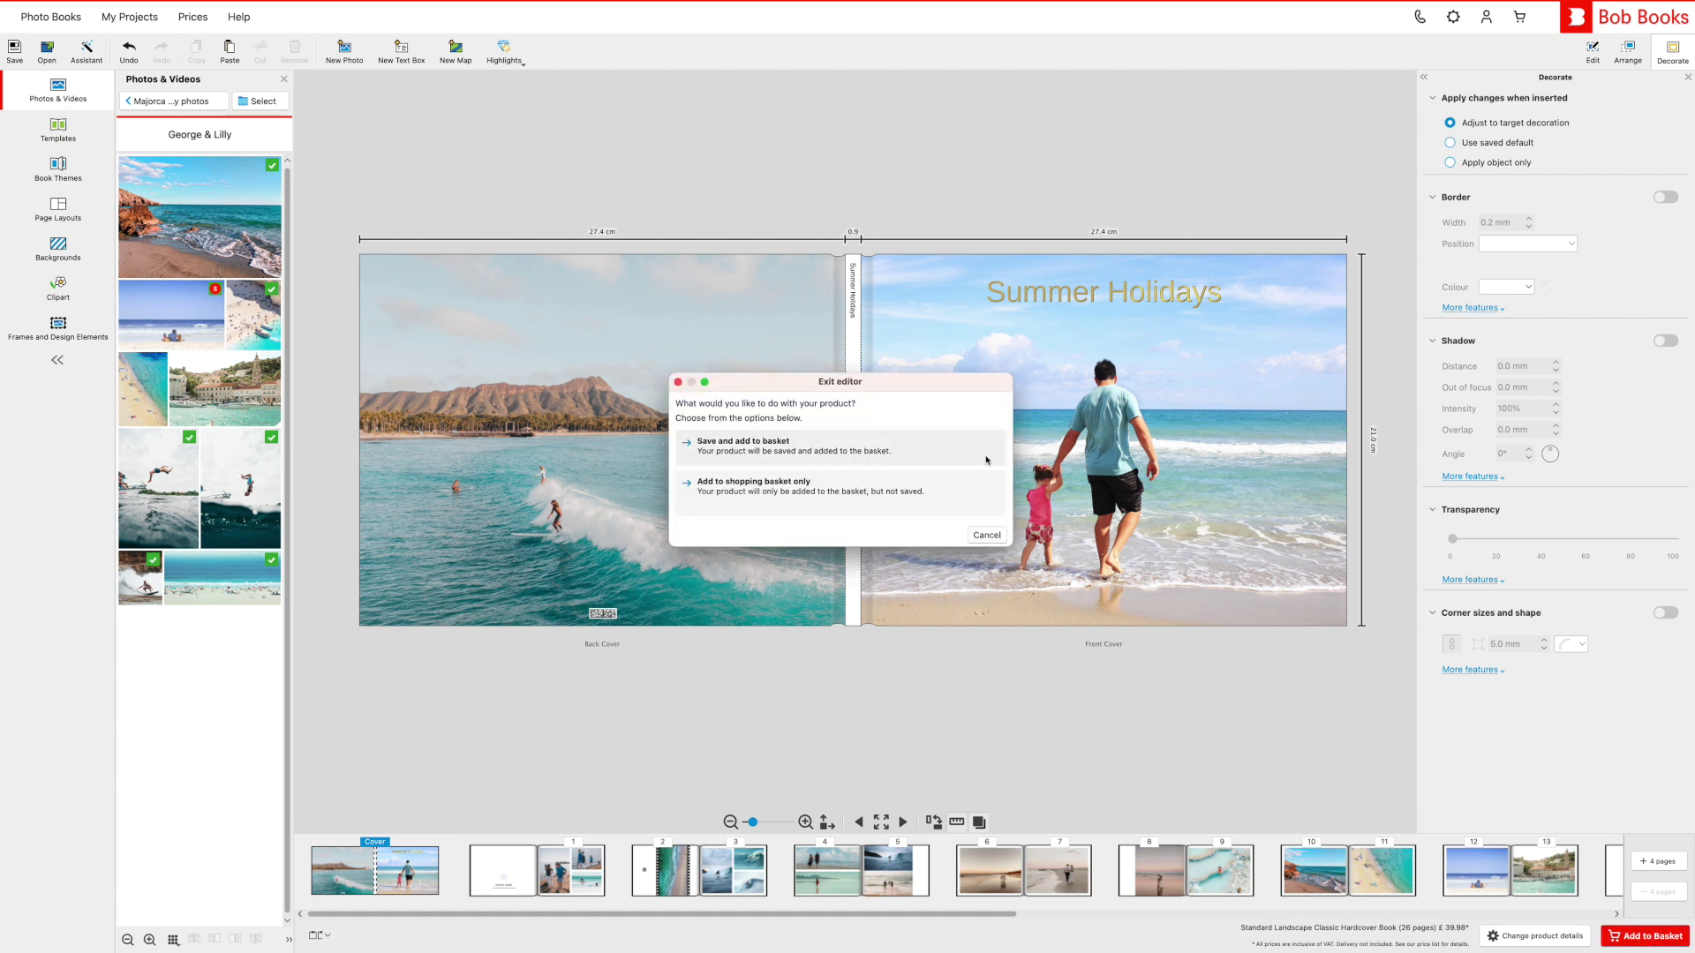
{"action": "left_click", "coordinate": [986, 462]}
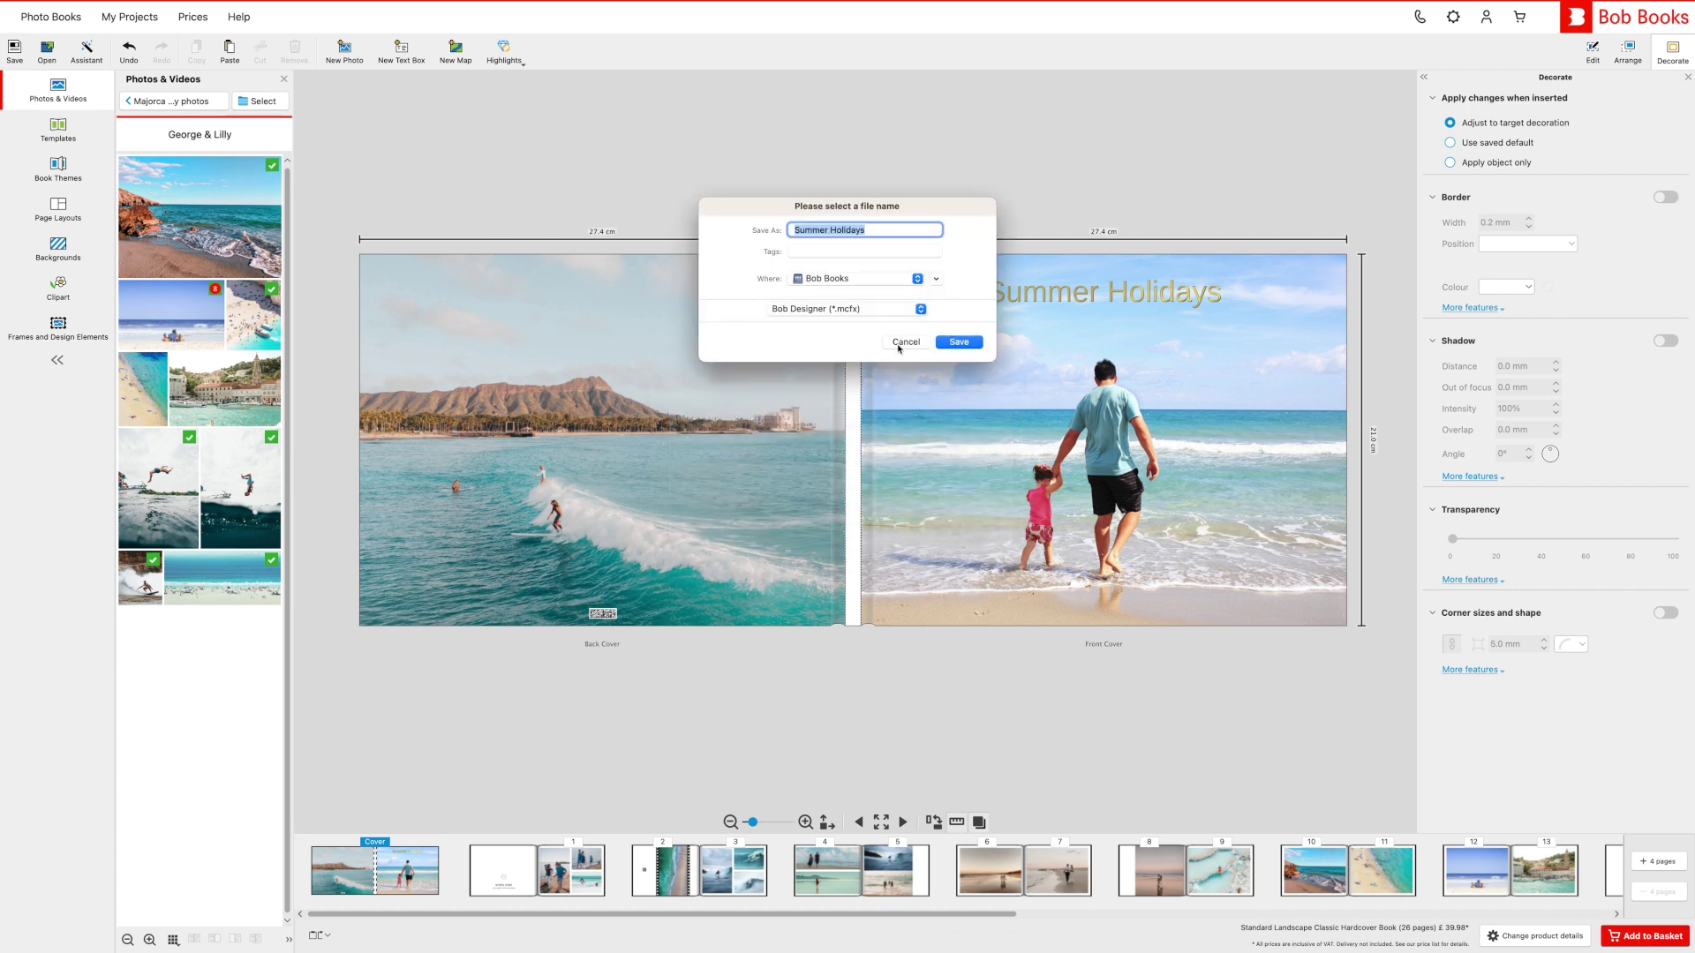
{"action": "left_click", "coordinate": [867, 279]}
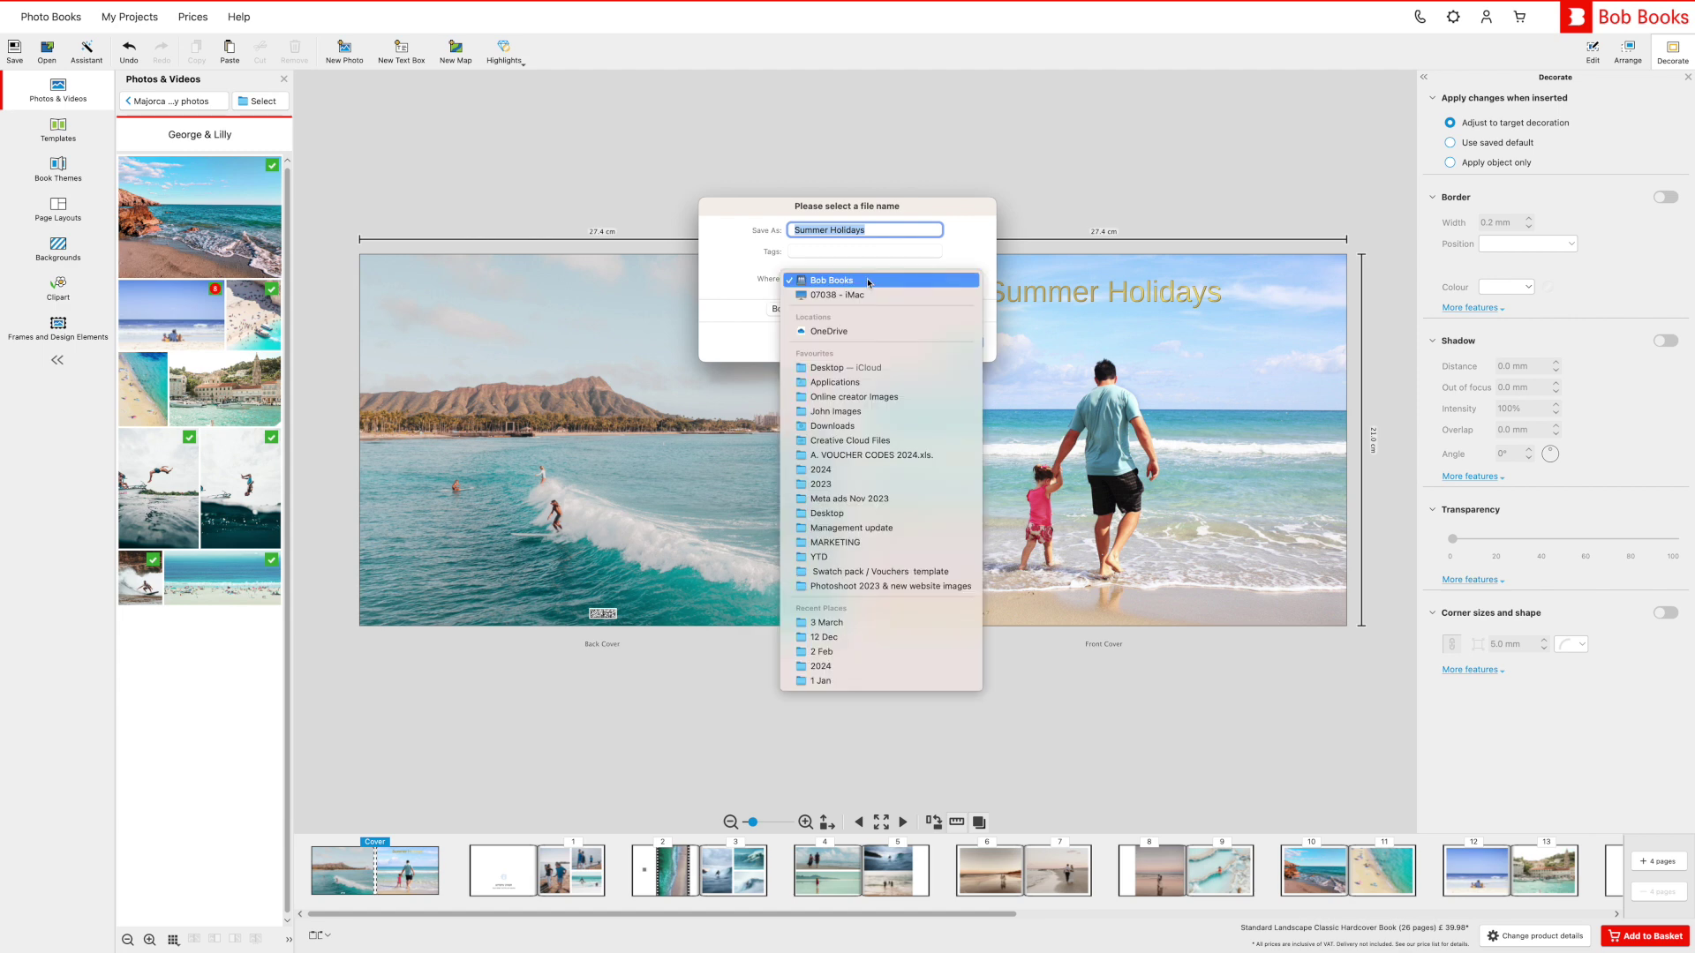
{"action": "left_click", "coordinate": [867, 373]}
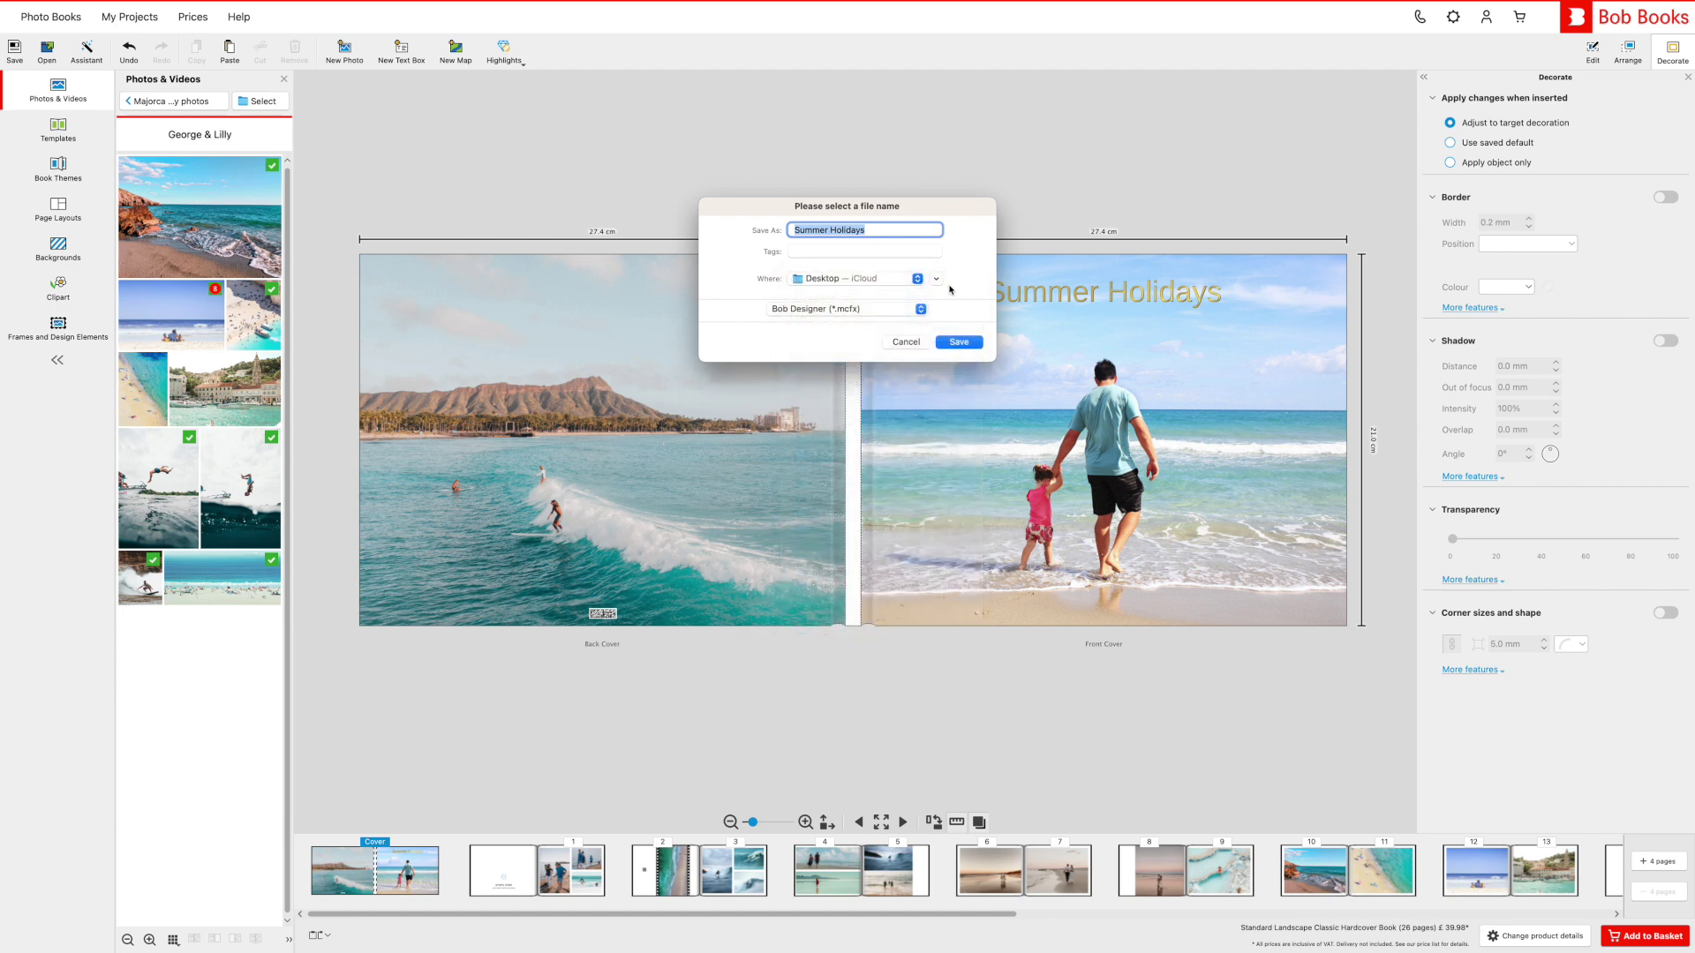
{"action": "left_click", "coordinate": [939, 234]}
{"action": "left_click", "coordinate": [969, 342]}
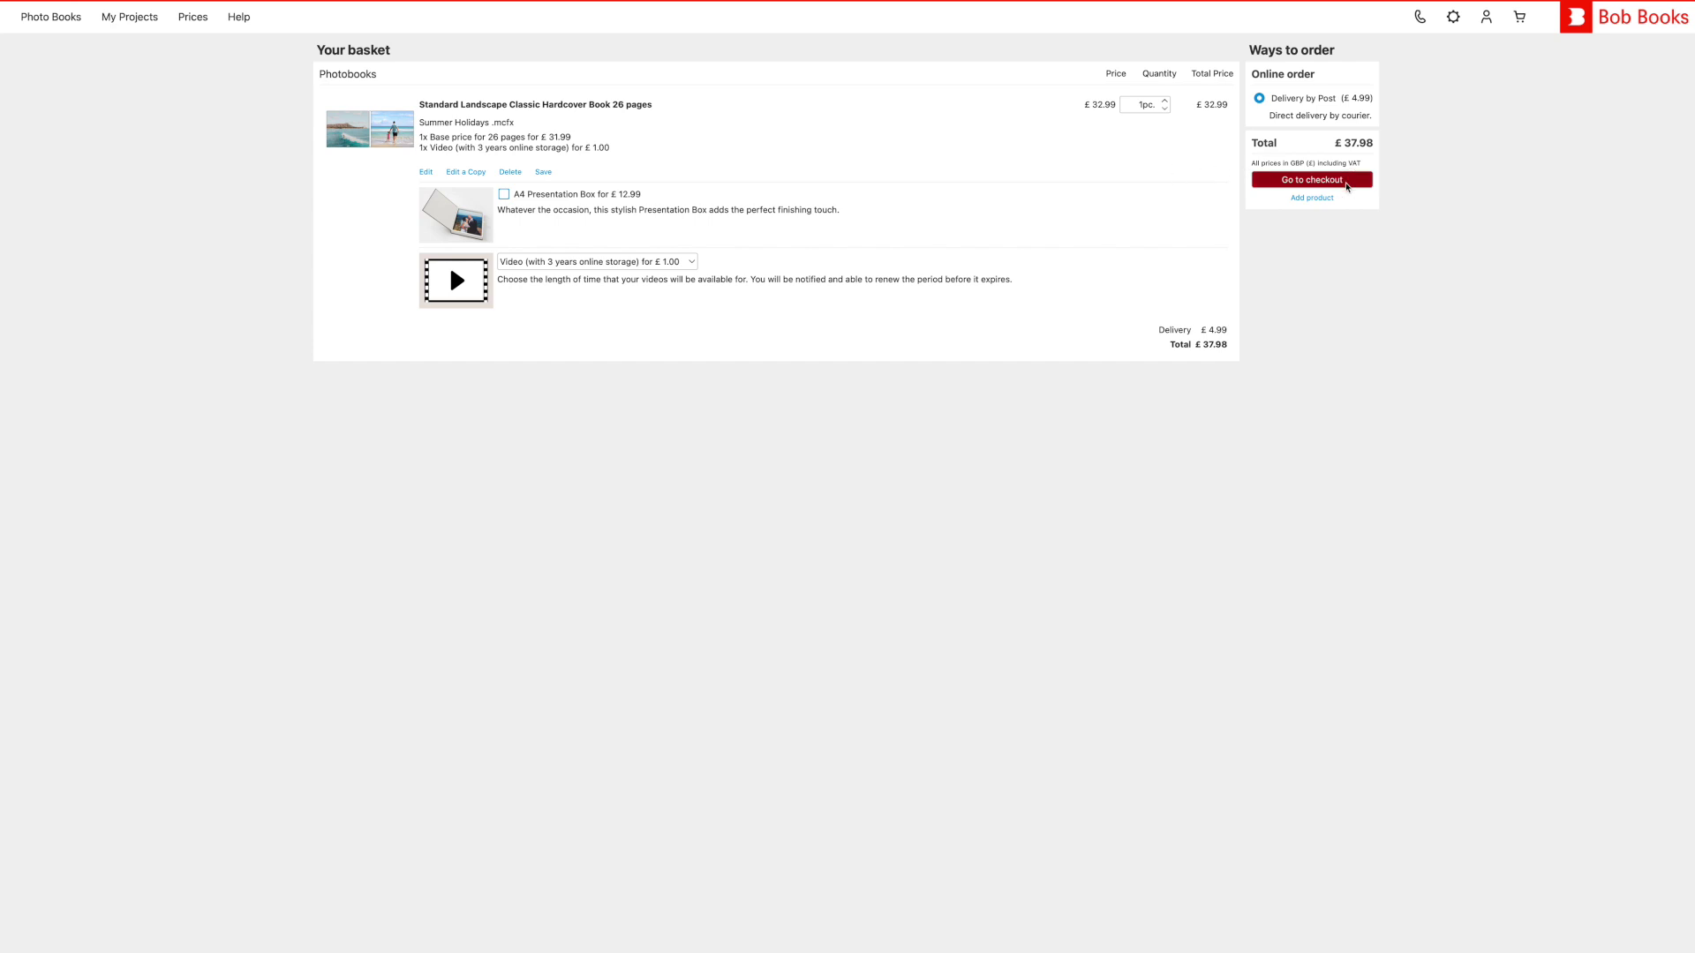
- Check out while logged in, keeping Visa payment and standard delivery, up to the overview step
{"action": "left_click", "coordinate": [1346, 183]}
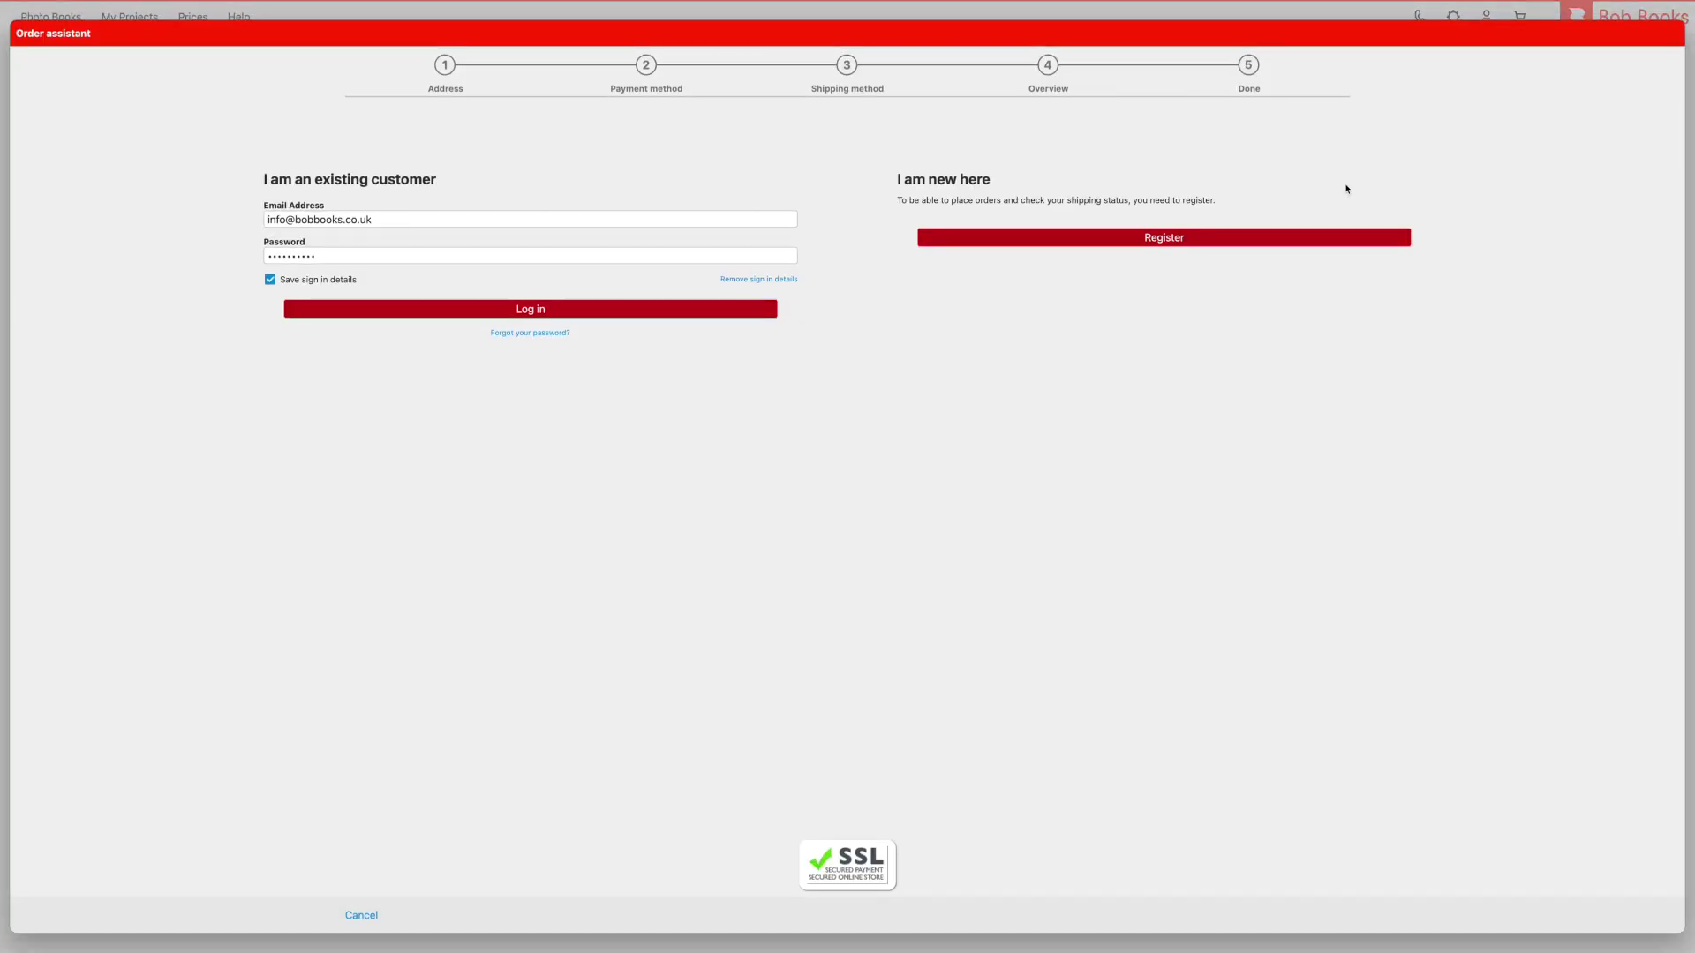
{"action": "left_click", "coordinate": [455, 313]}
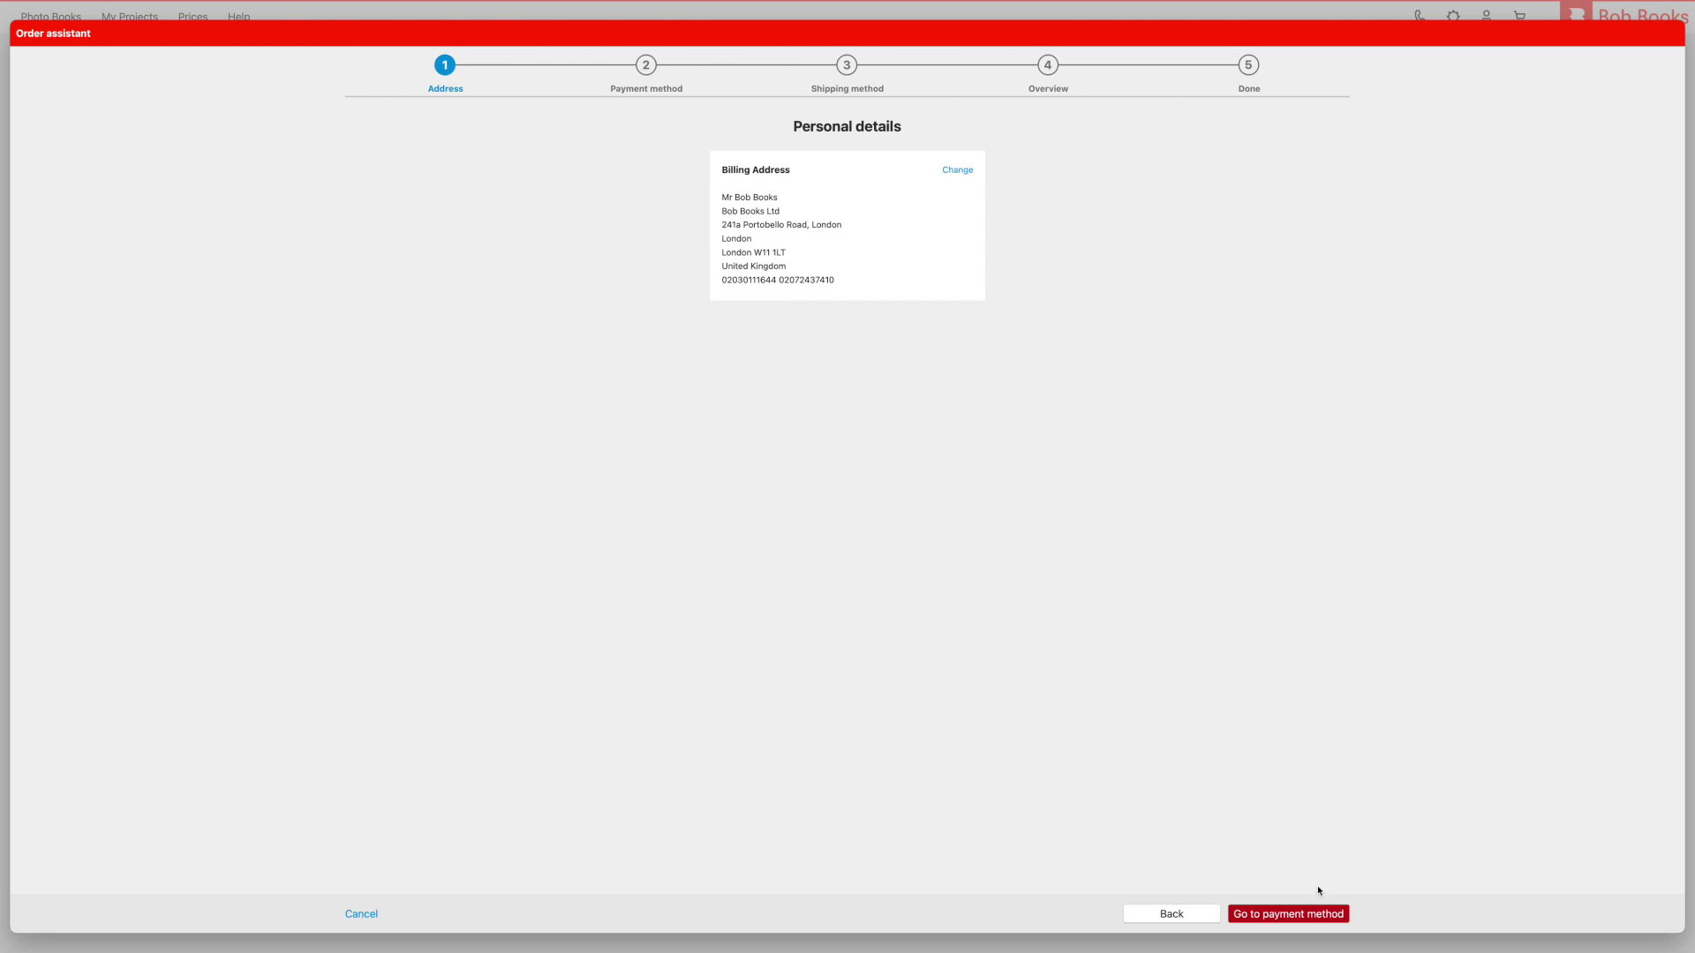
{"action": "left_click", "coordinate": [1322, 915]}
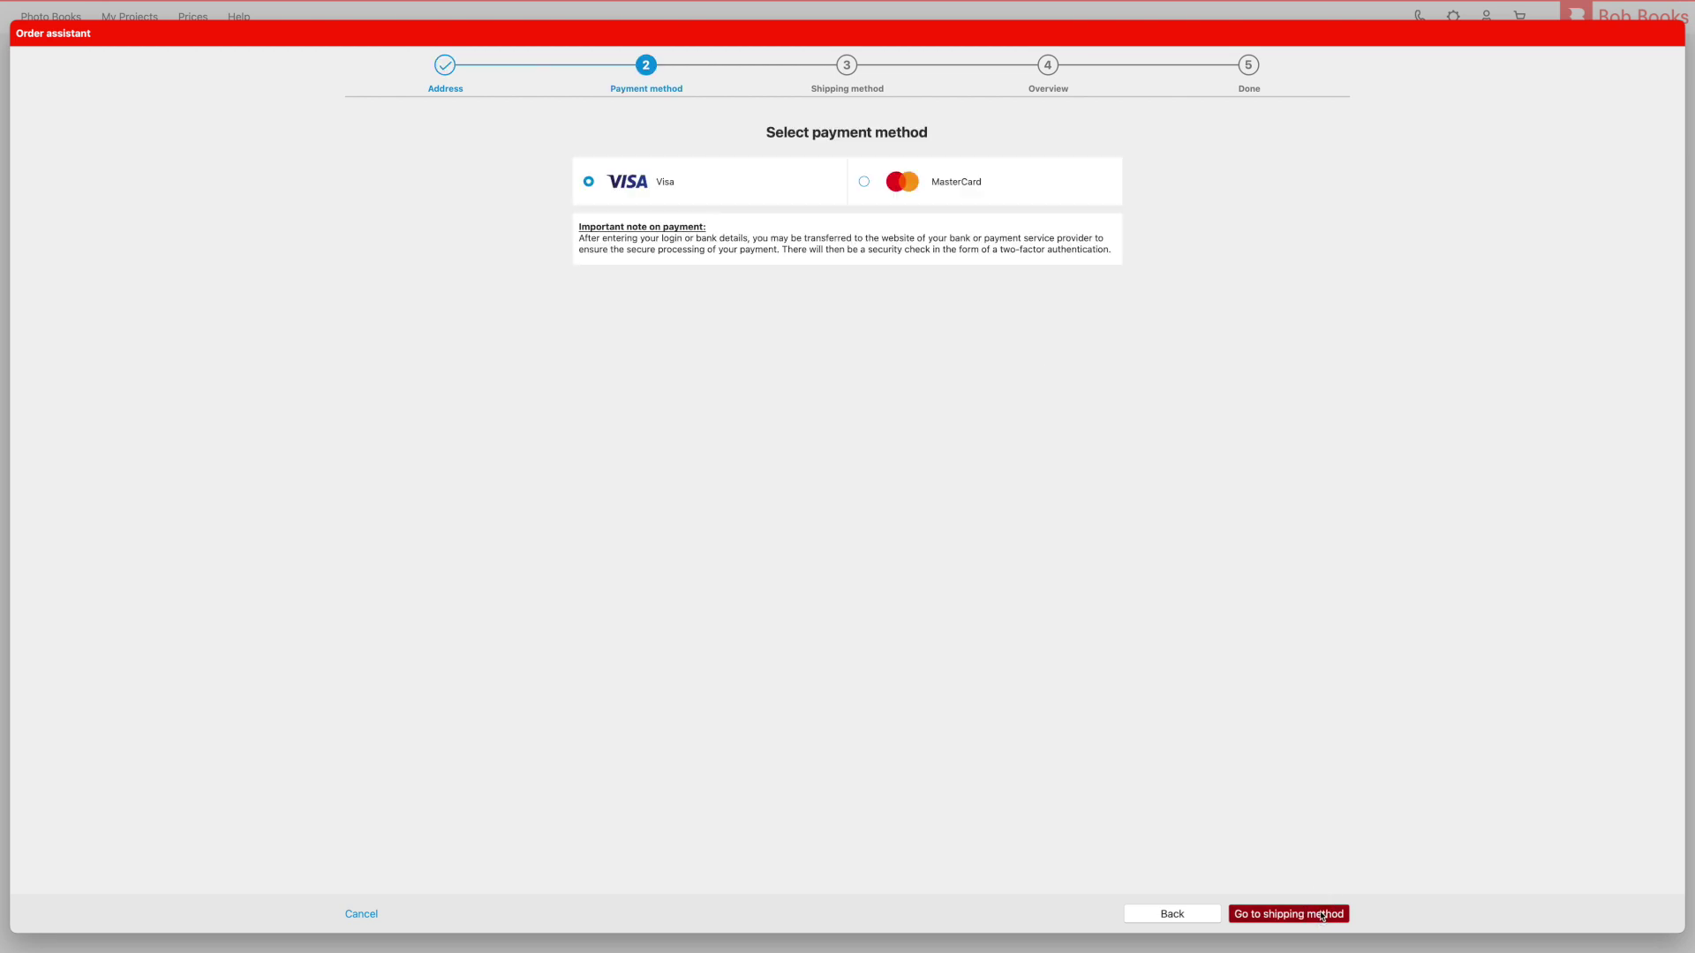
{"action": "left_click", "coordinate": [1321, 915]}
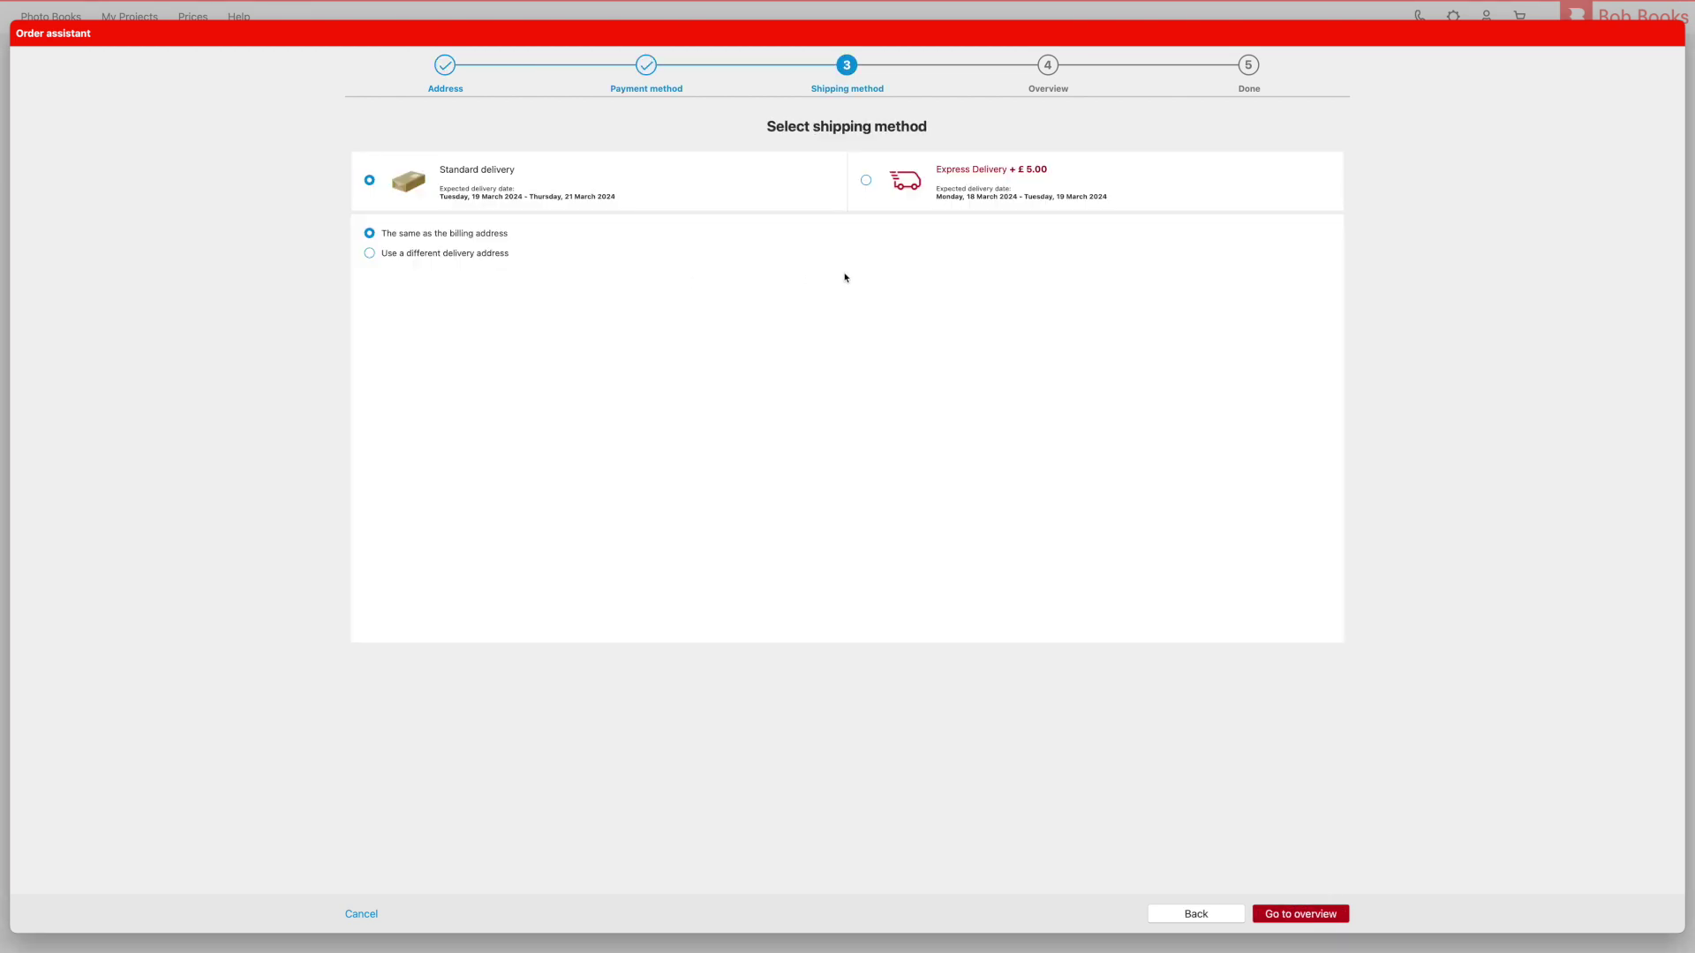
{"action": "left_click", "coordinate": [1278, 918]}
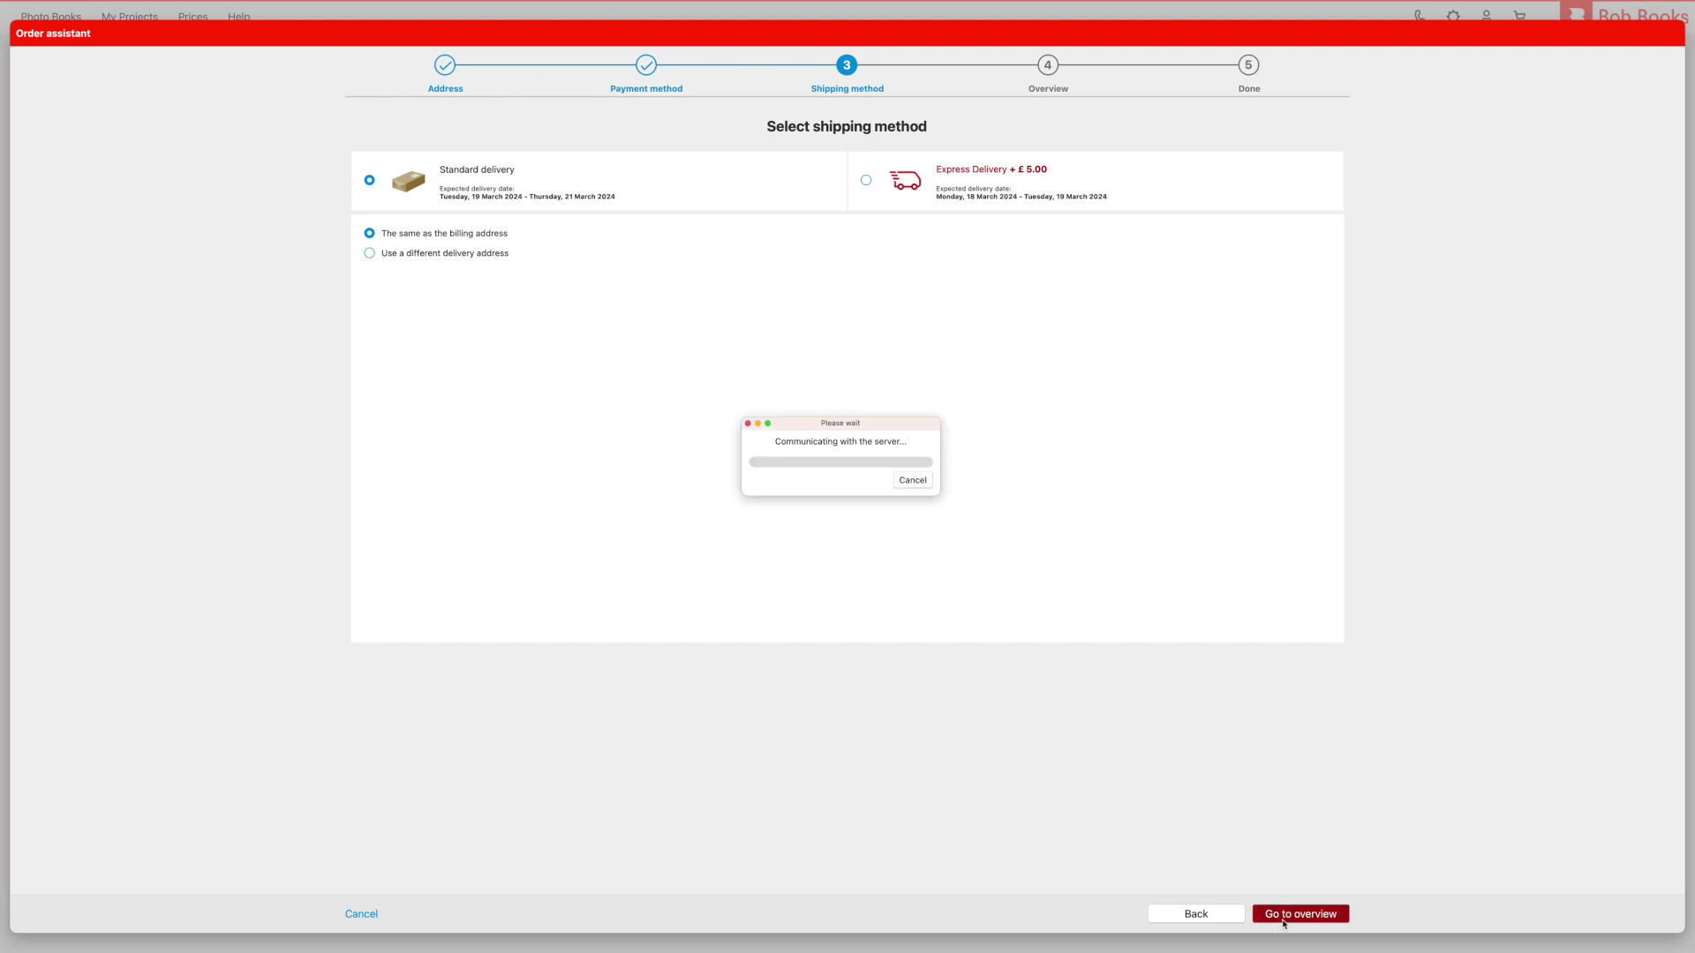